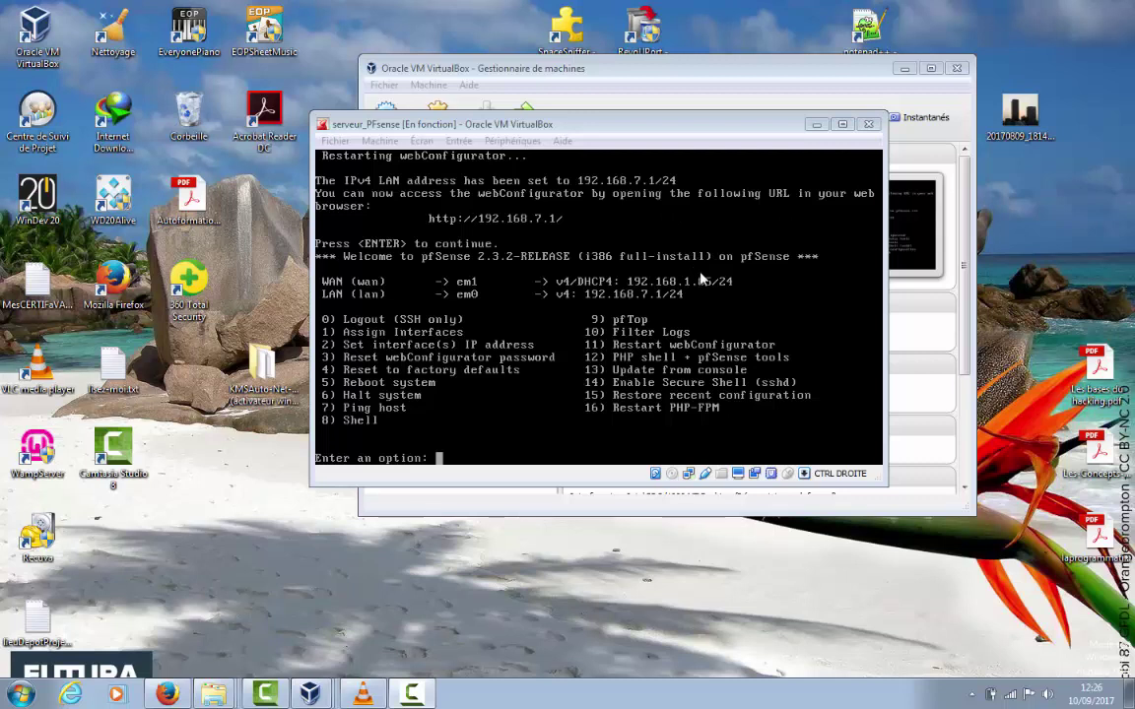
# Minimize the serveur_PFsense console window to get back to the VirtualBox Manager
pyautogui.click(814, 128)
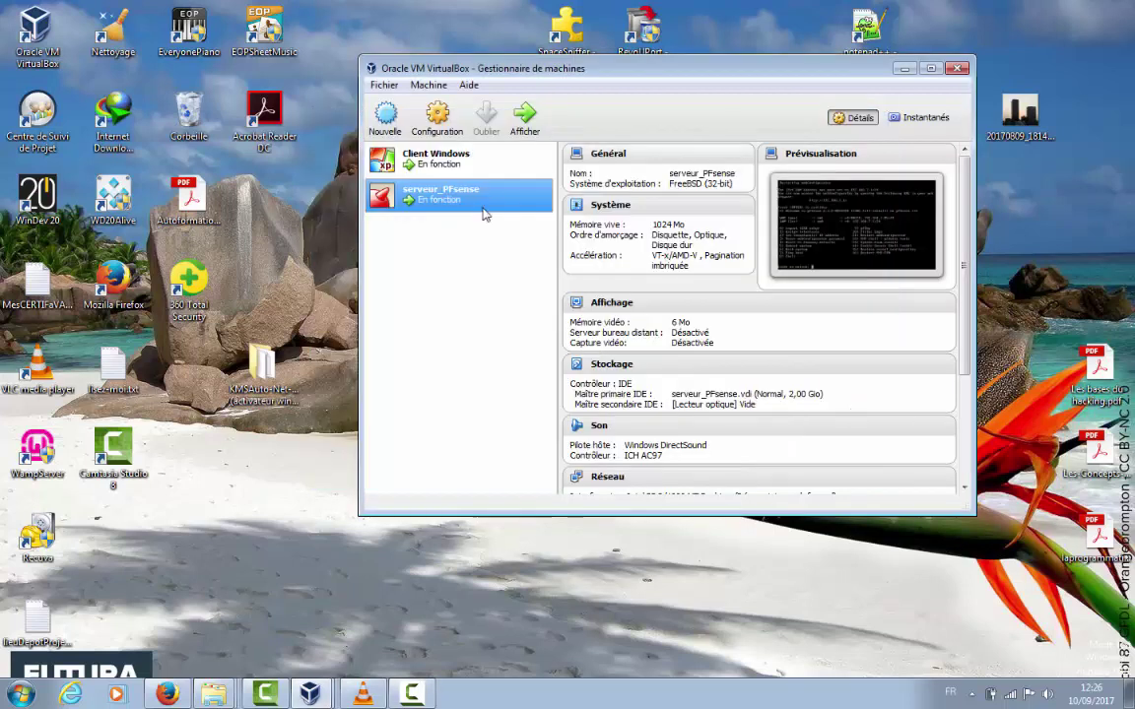
# Confirm Client Windows uses the 'pfsense' internal network, then show its running window
pyautogui.click(468, 163)
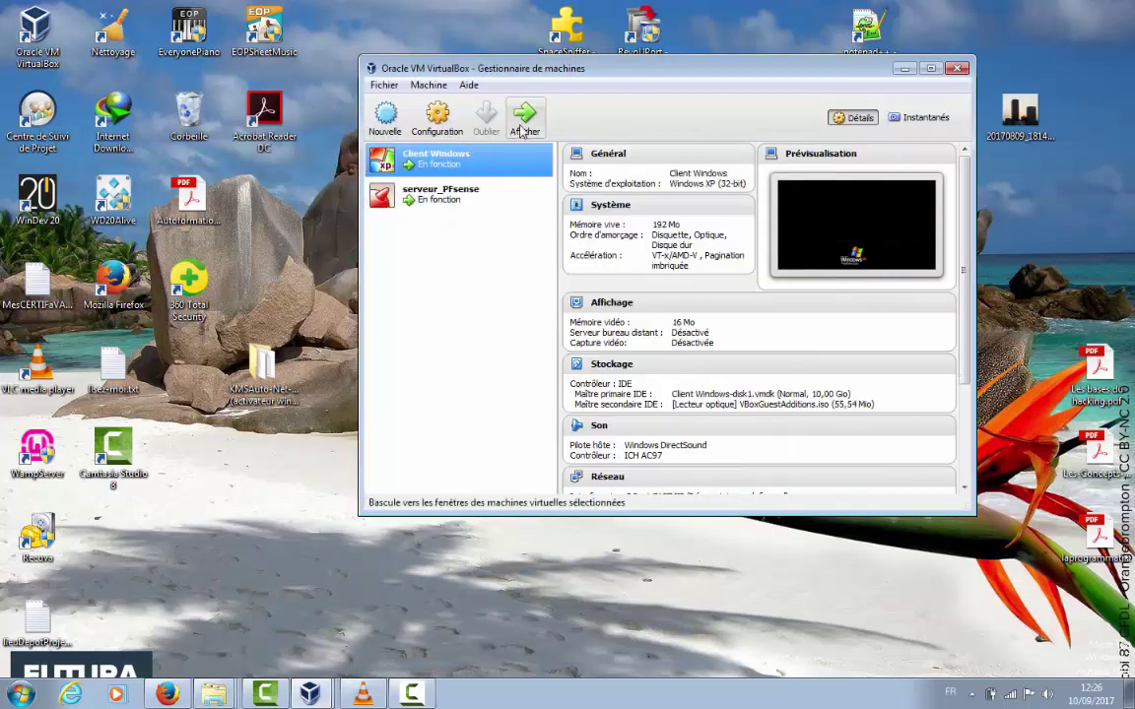
pyautogui.click(420, 124)
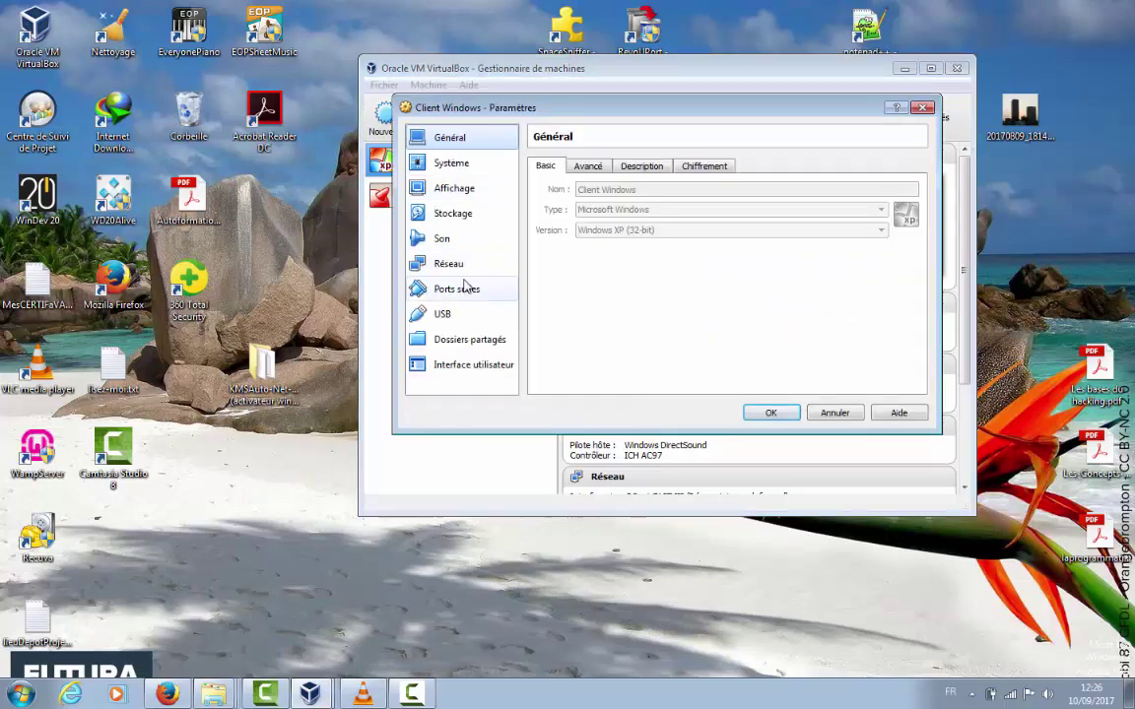
pyautogui.click(453, 266)
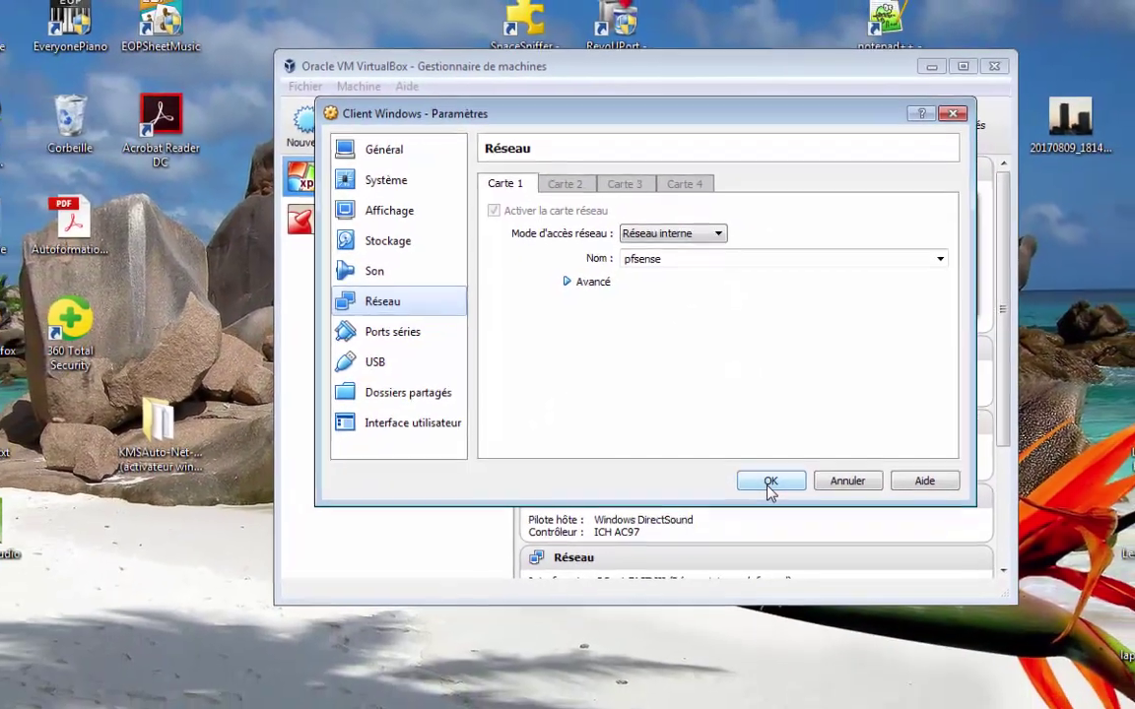
pyautogui.click(770, 504)
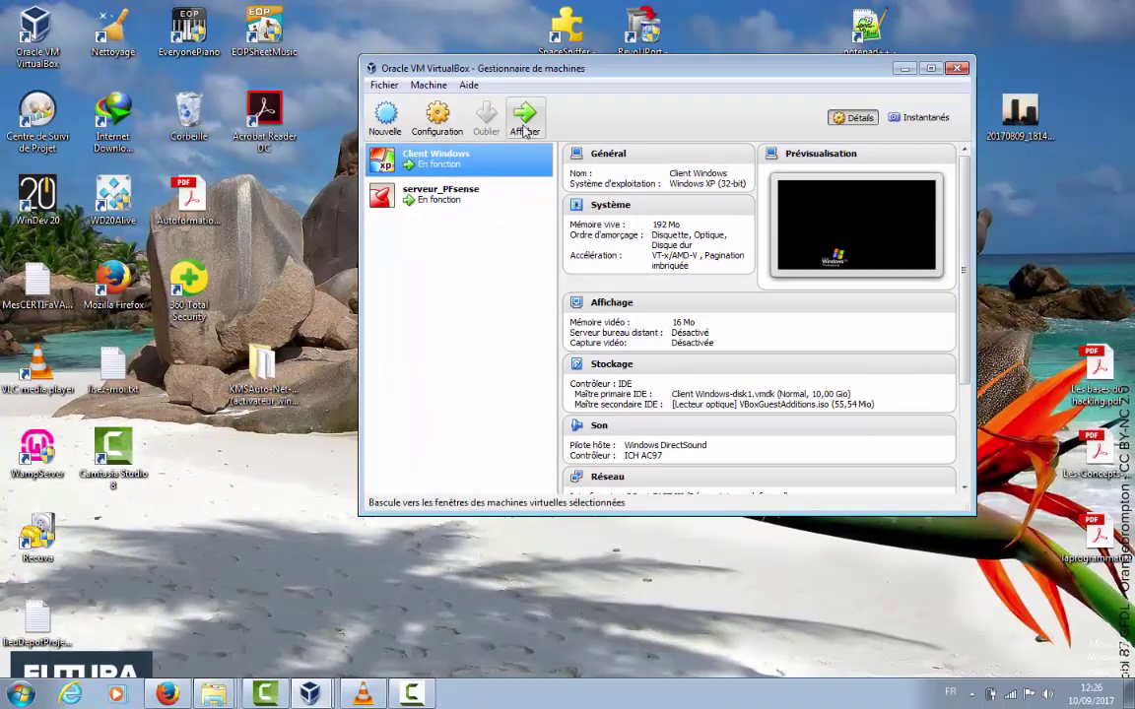
pyautogui.click(519, 129)
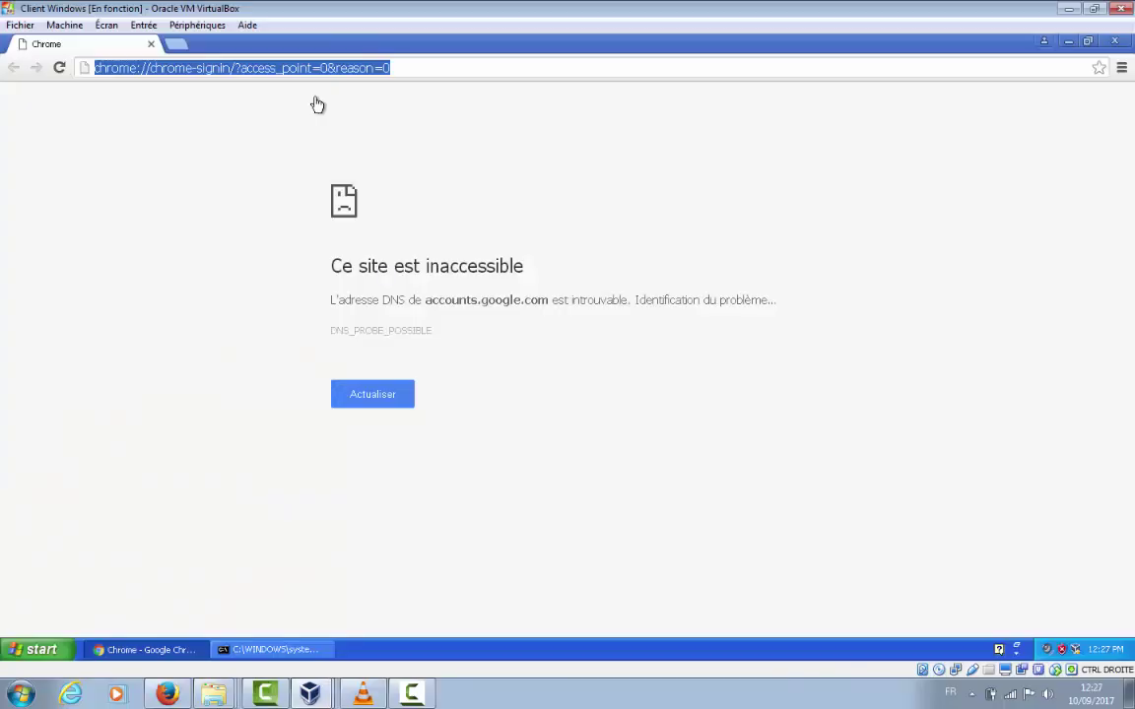
# Load 192.168.7.1 in Chrome to open the pfSense sign-in page
pyautogui.write('1')
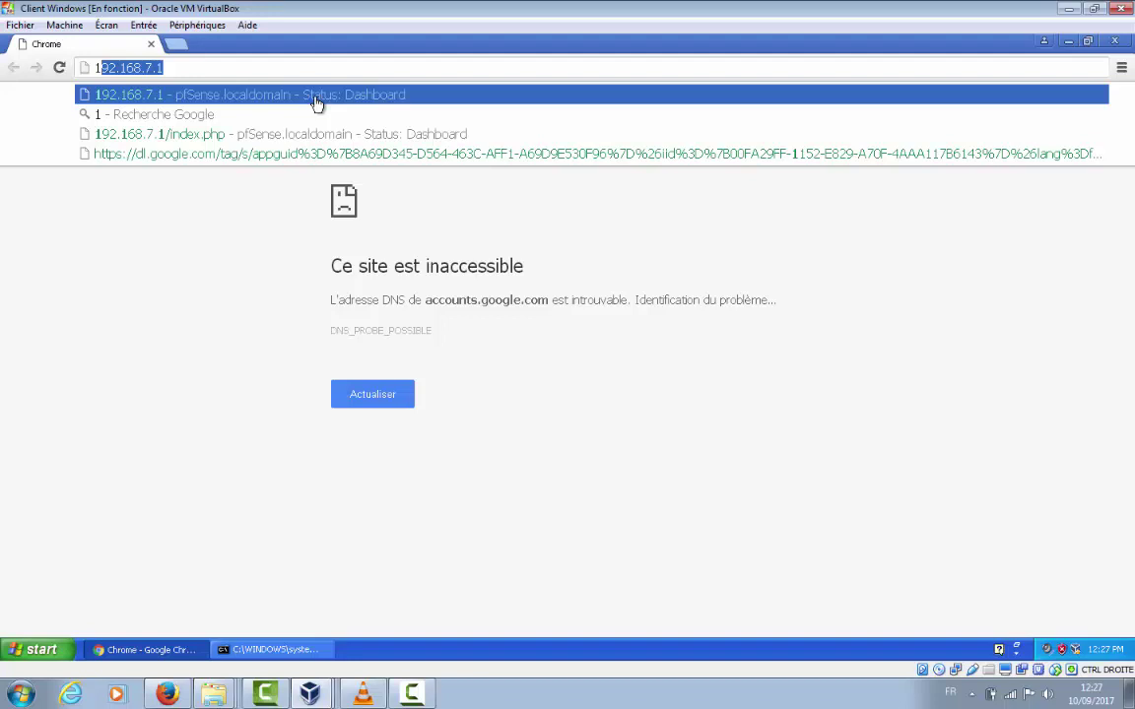
pyautogui.write('92')
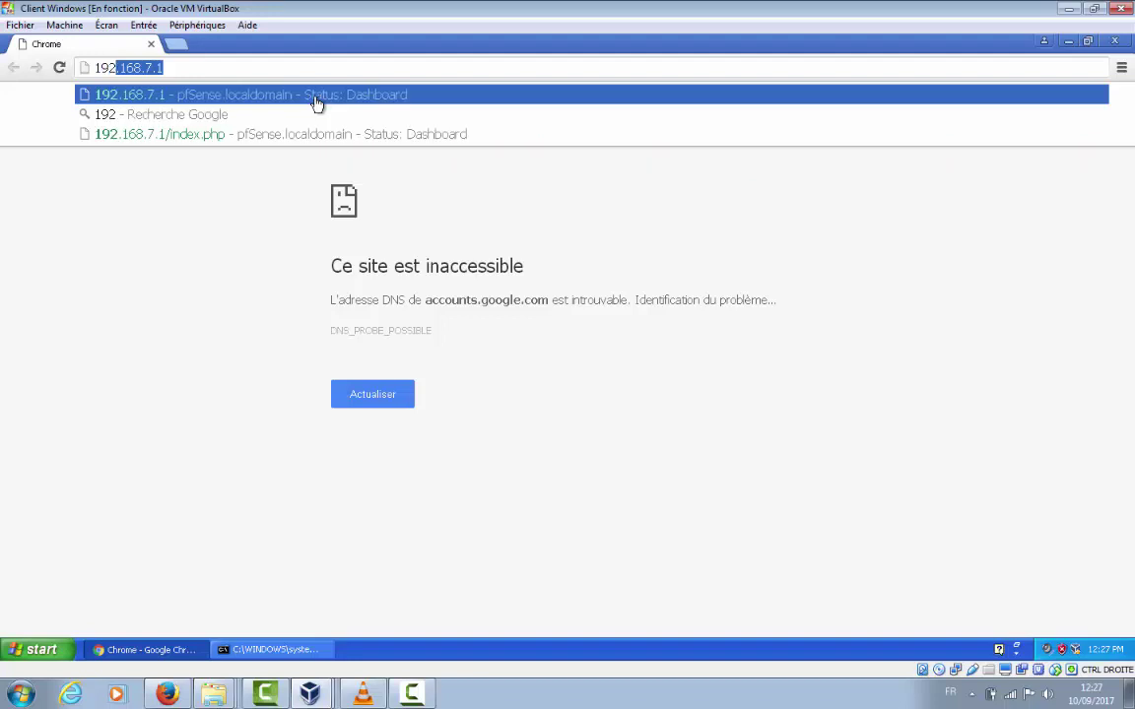
pyautogui.write('.1')
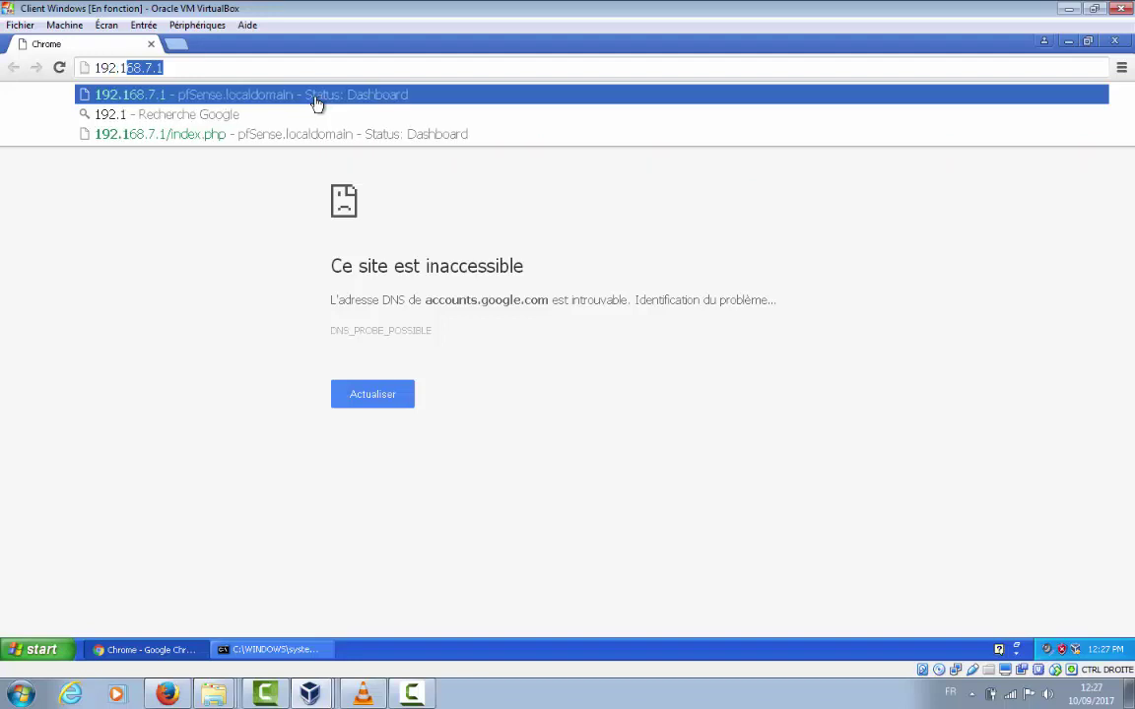
pyautogui.write('68.')
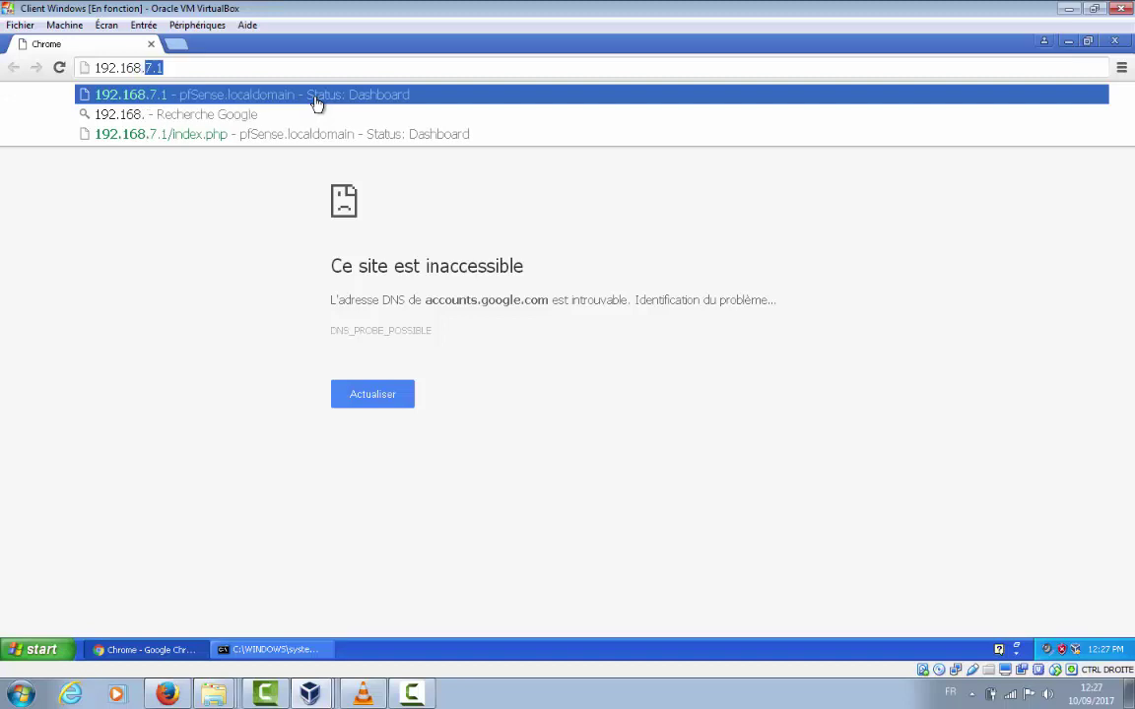
pyautogui.write('7.')
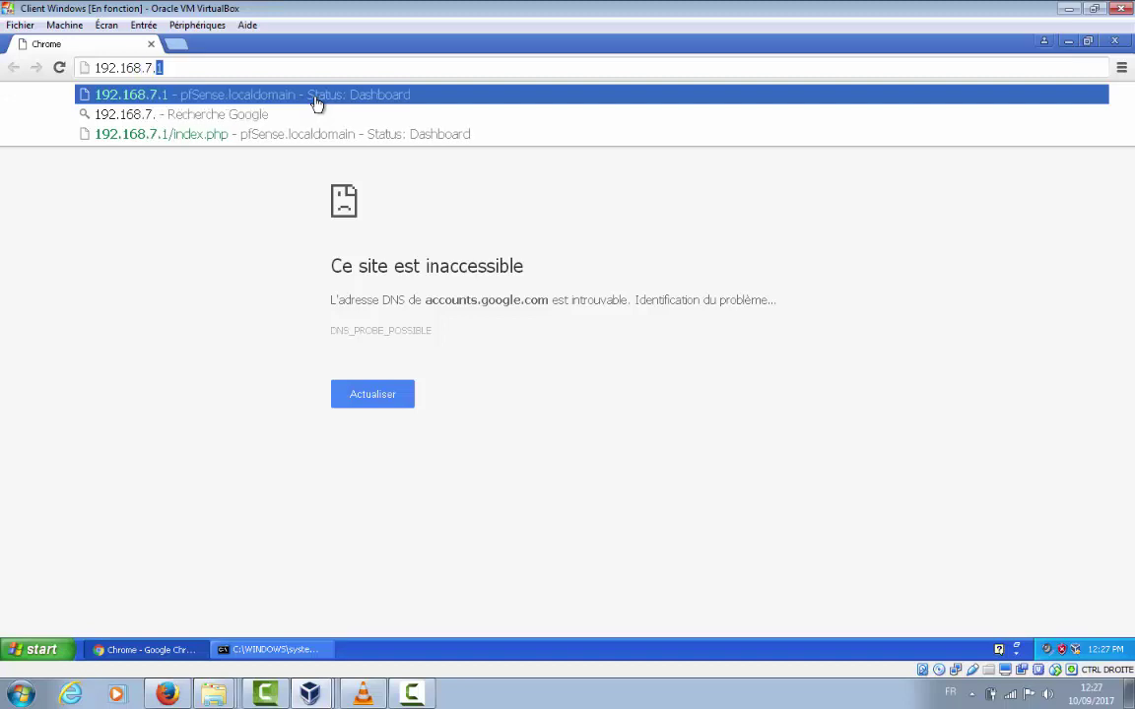
pyautogui.write('1')
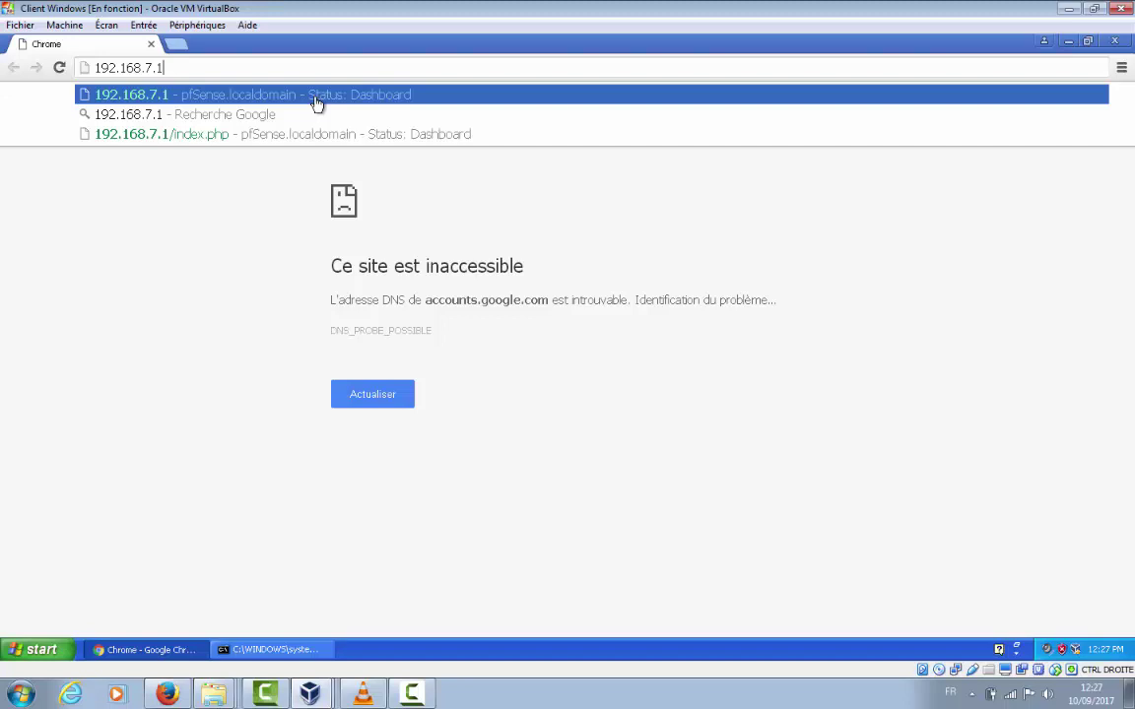
pyautogui.click(316, 98)
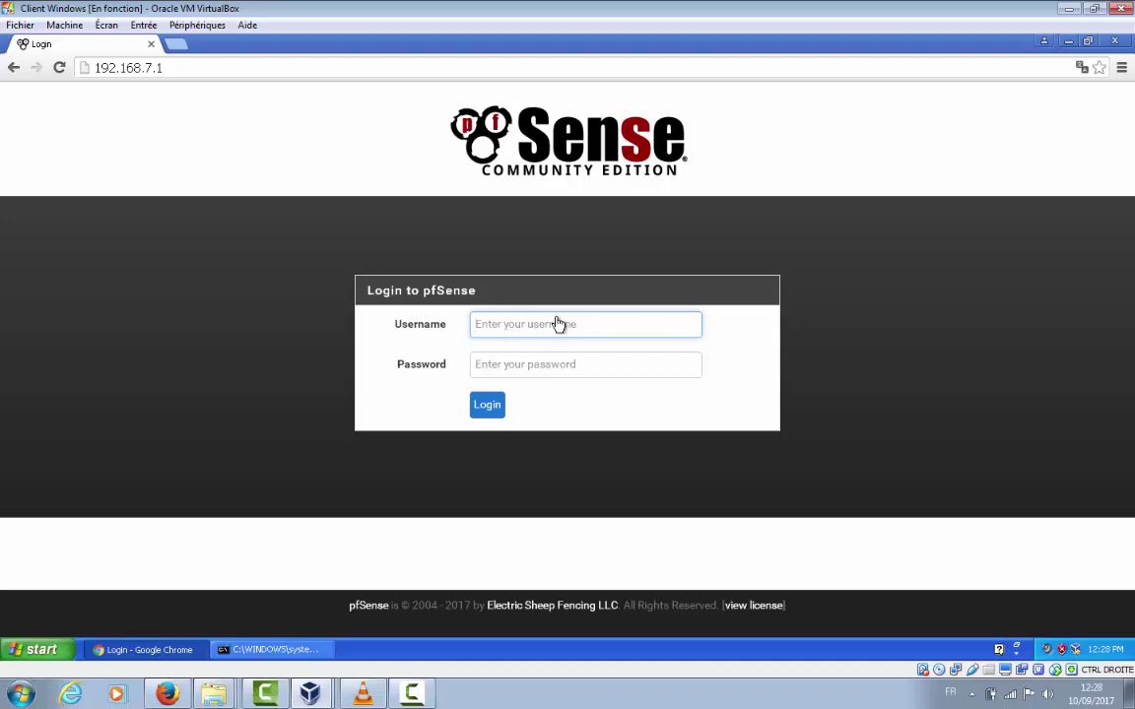
# Enter the administrator username, correcting typos, and type the account password
pyautogui.write('s')
pyautogui.press('BackSpace')
pyautogui.write('qd')
pyautogui.press('BackSpace')
pyautogui.write('ad;')
pyautogui.press('BackSpace')
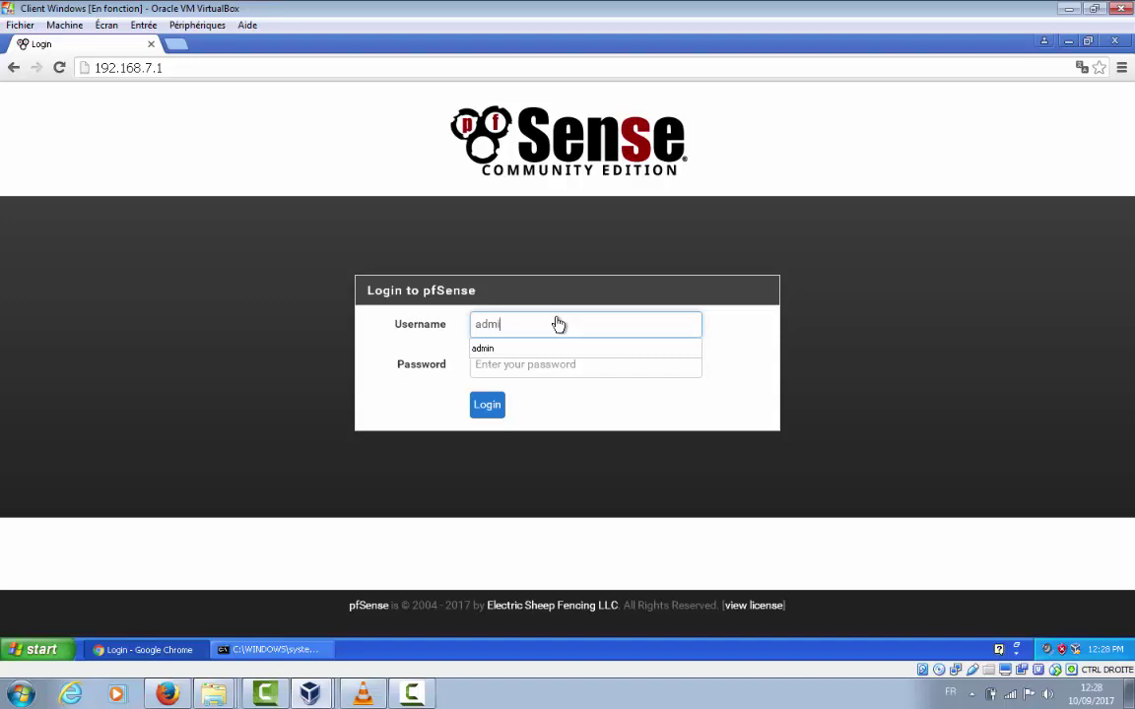
pyautogui.press('Tab')
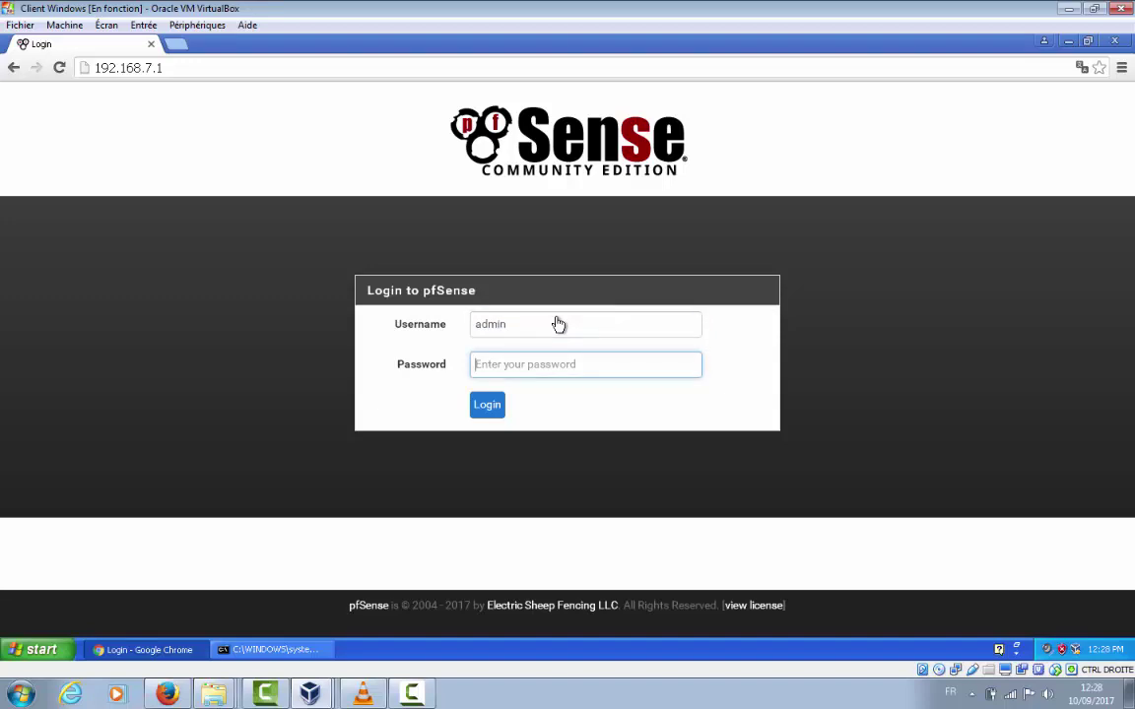
pyautogui.write('pf')
# Log in, save the password in Chrome, and pass the wizard's welcome and Gold pages
pyautogui.click(492, 415)
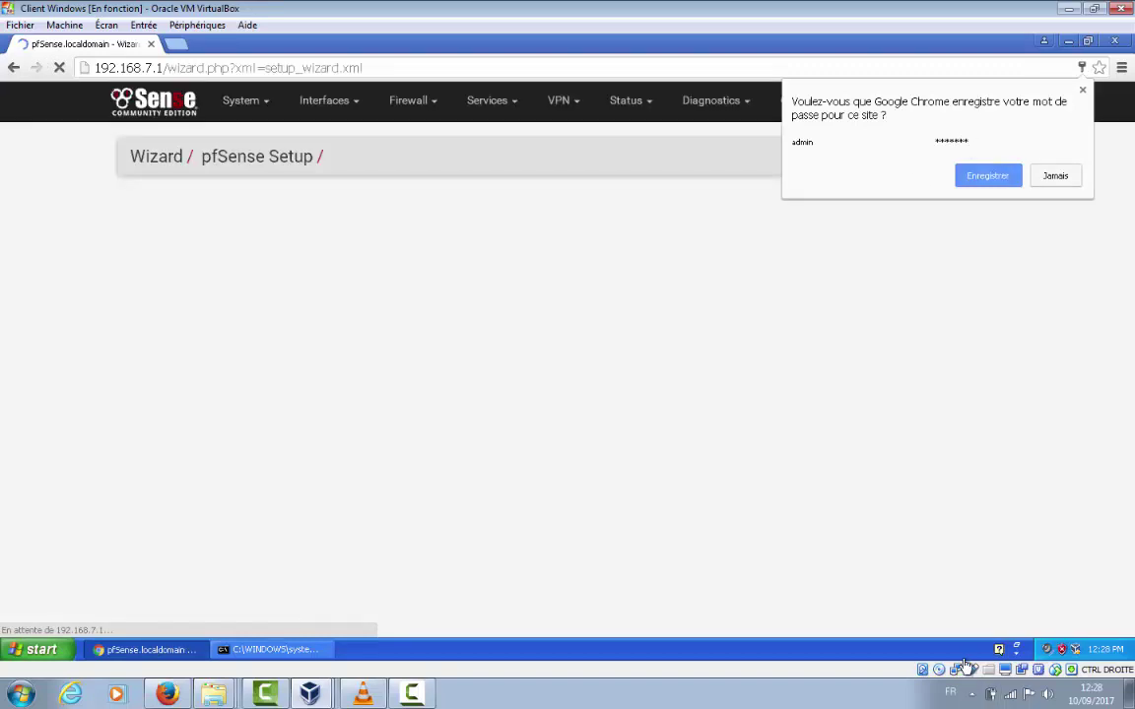
pyautogui.click(1000, 181)
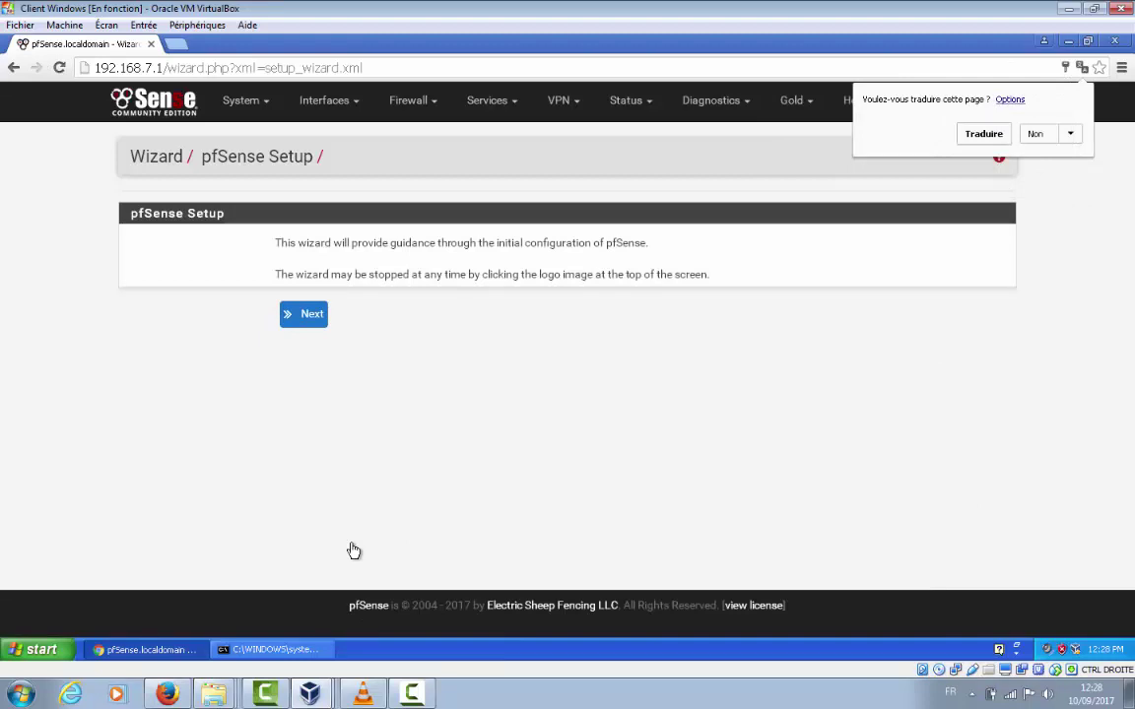
pyautogui.click(310, 319)
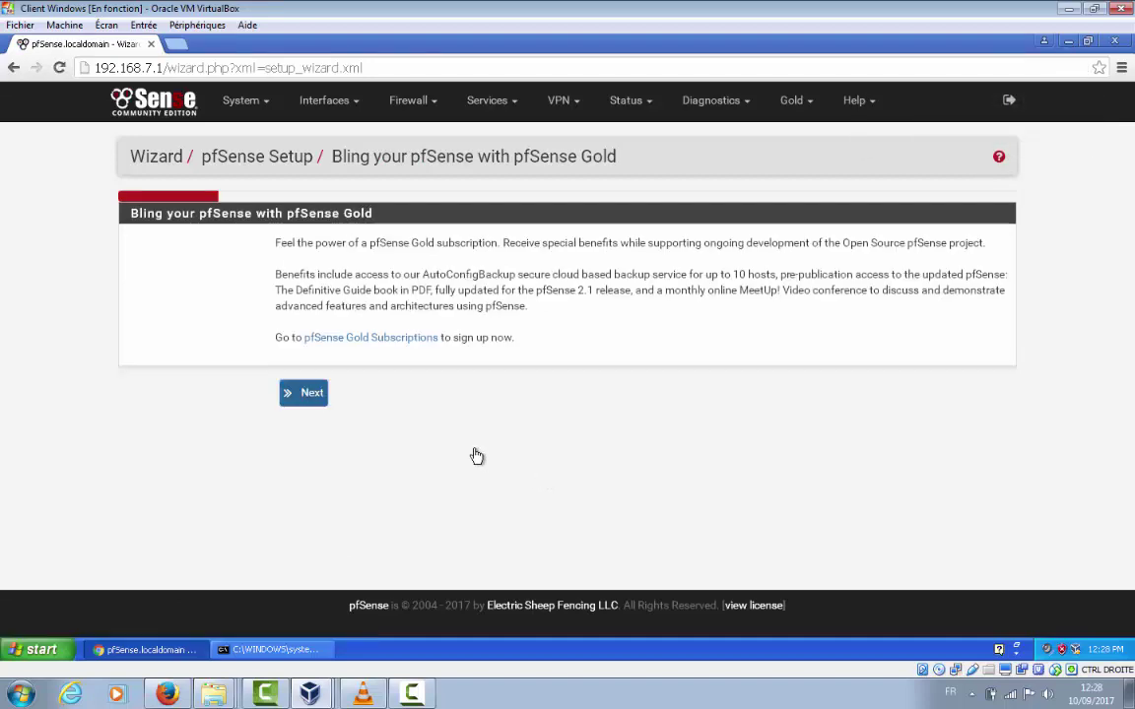
pyautogui.click(299, 394)
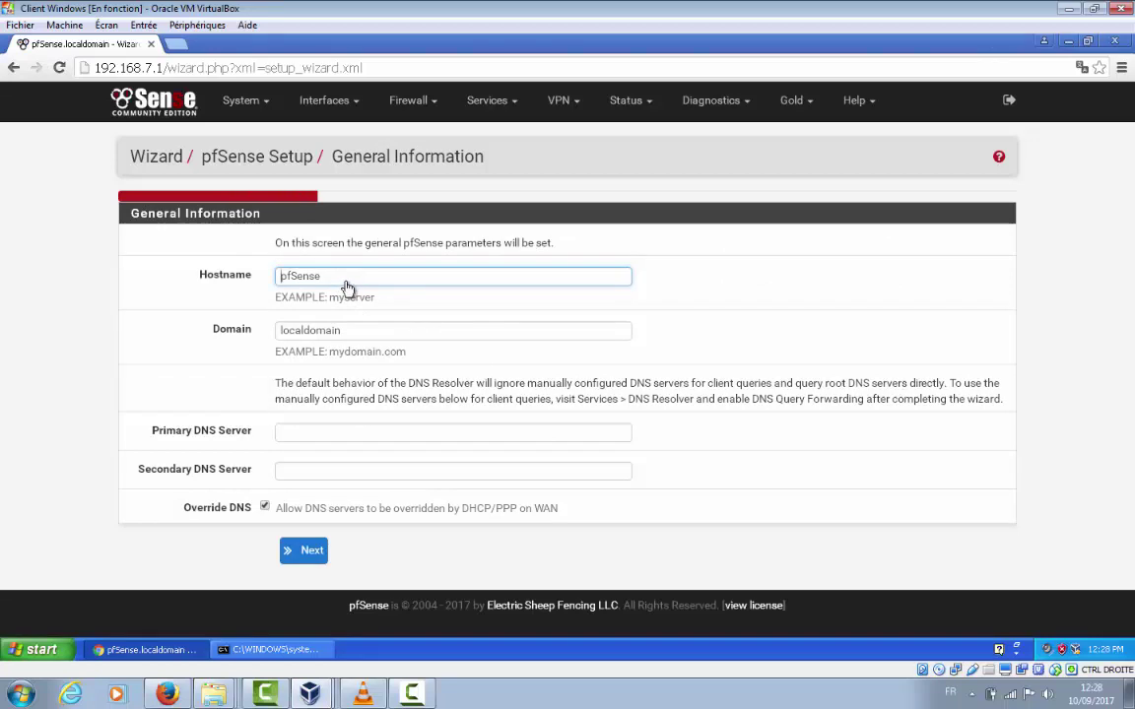
# Set domain JULE.NET, disable DNS override on WAN, and continue to Time Server settings
pyautogui.click(369, 333)
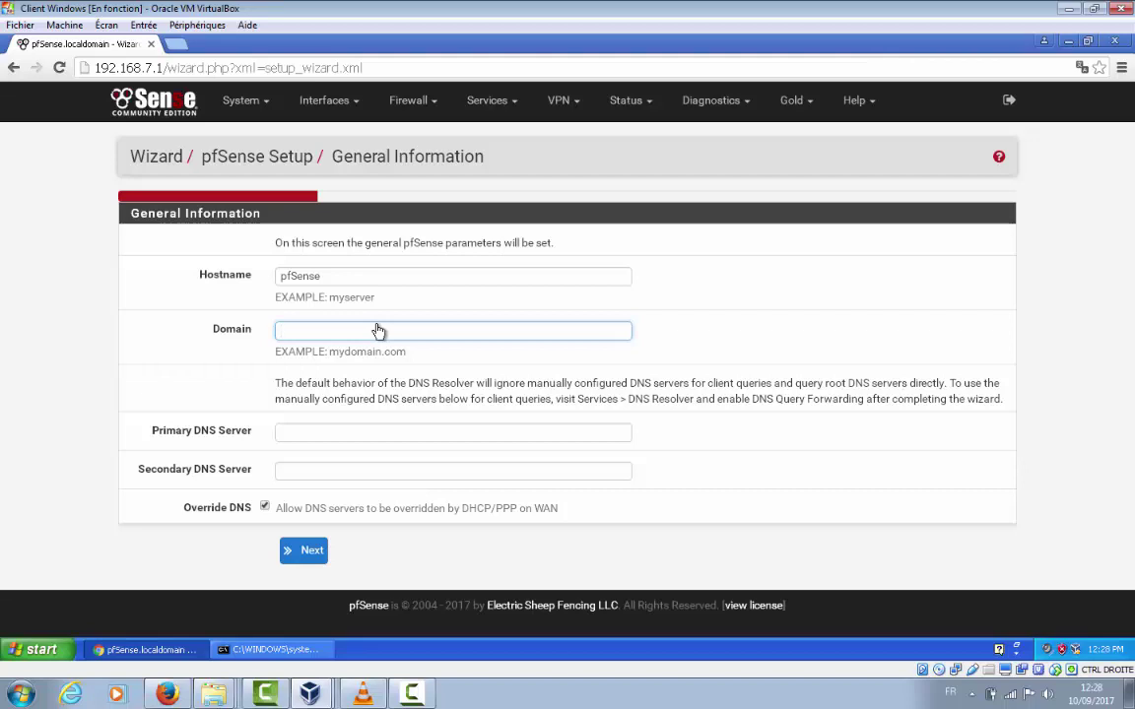
pyautogui.write('JULE.NET')
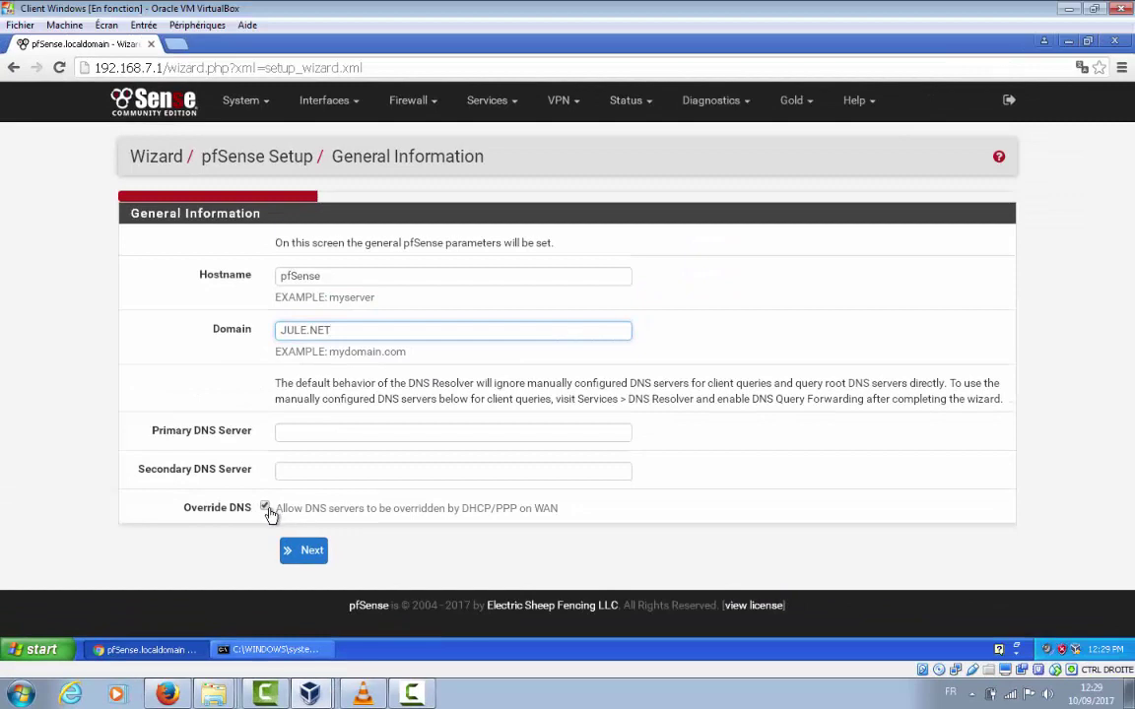
pyautogui.click(265, 508)
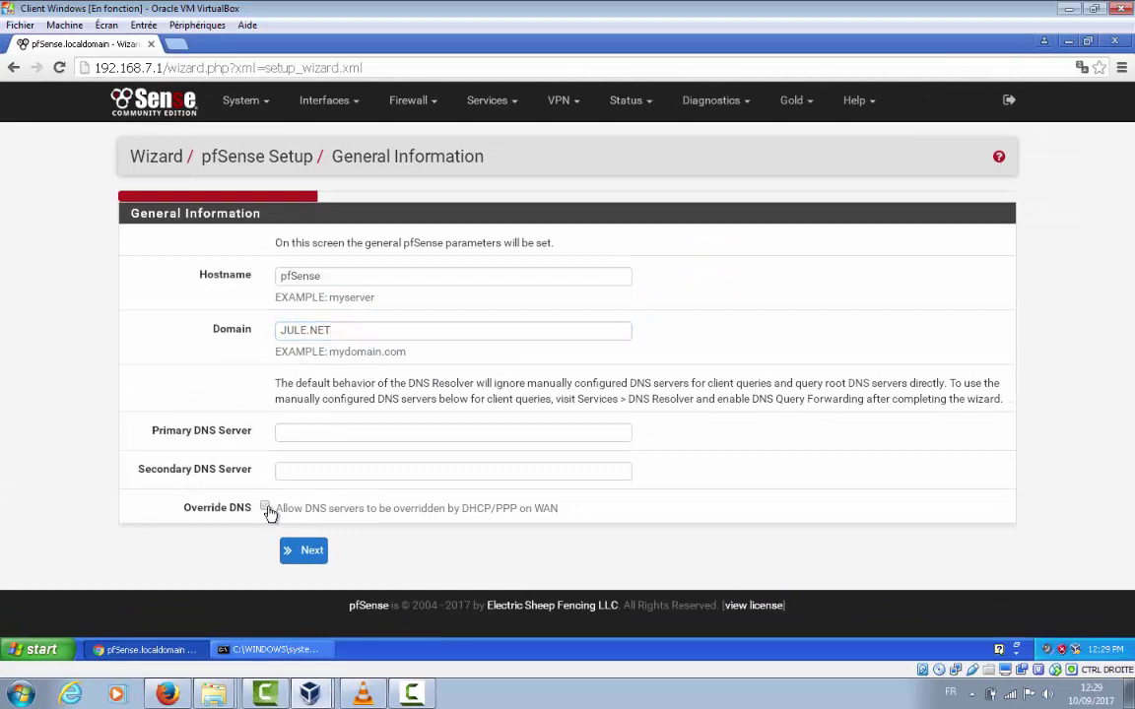
pyautogui.click(311, 551)
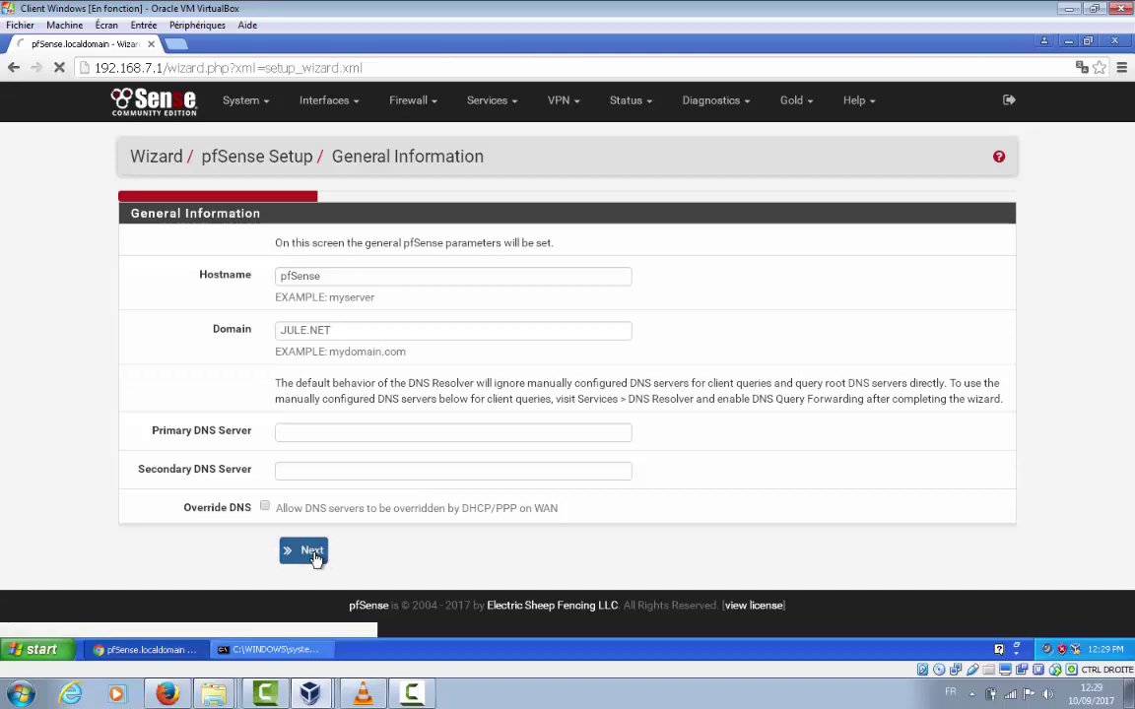
pyautogui.click(342, 276)
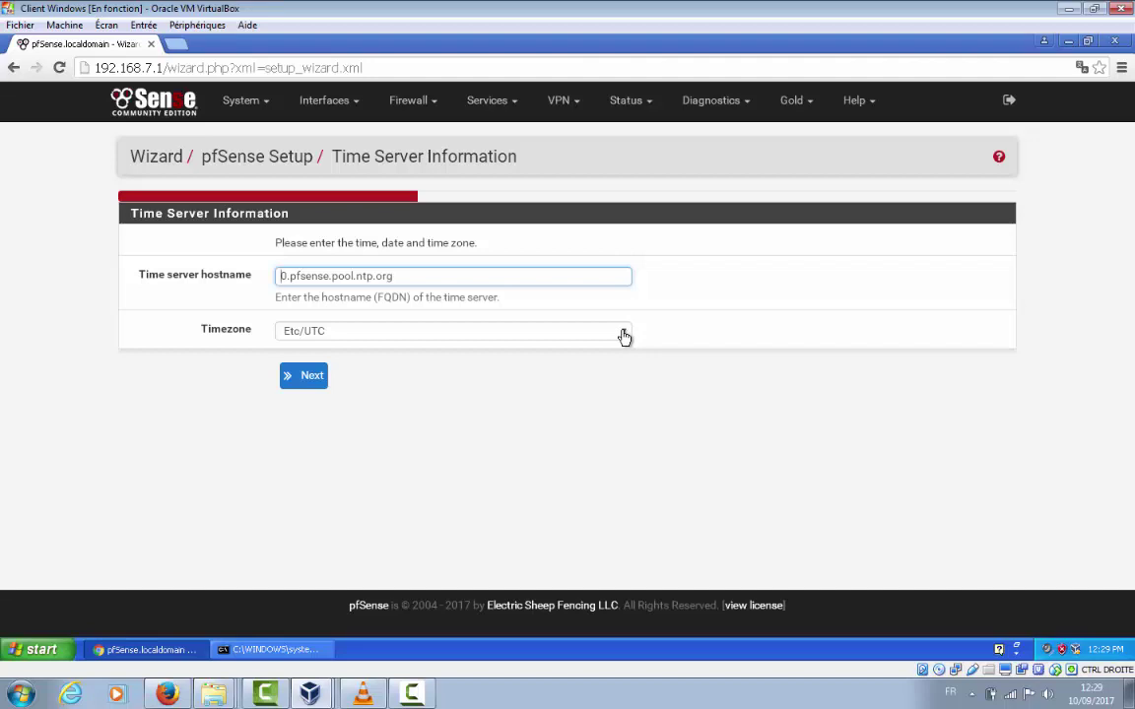
# Pick Africa/Abidjan as the timezone and continue to the WAN step
pyautogui.click(623, 337)
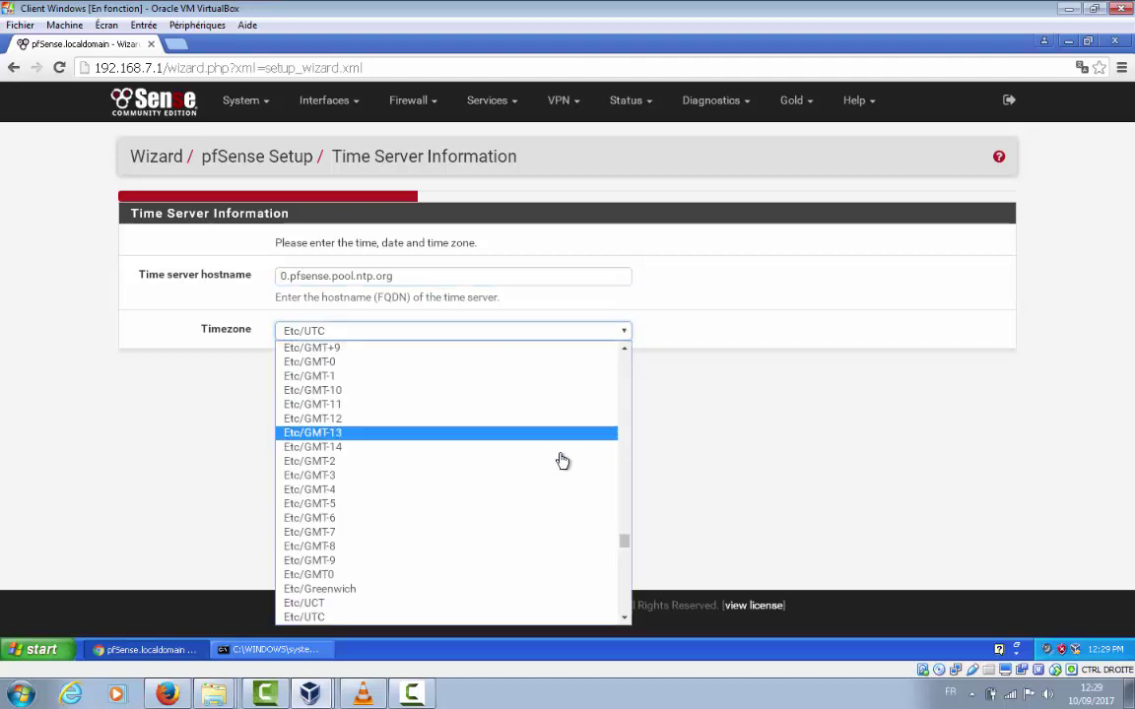
pyautogui.scroll(-10, 563, 466)
pyautogui.scroll(-4, 566, 470)
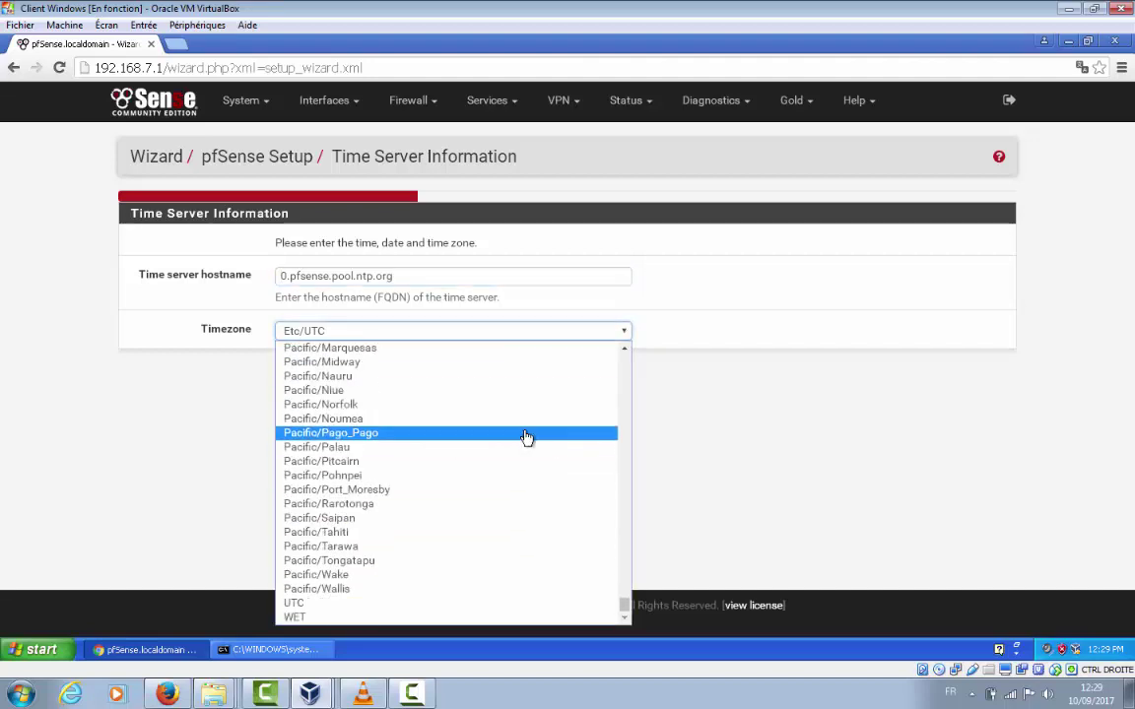
pyautogui.scroll(20, 532, 413)
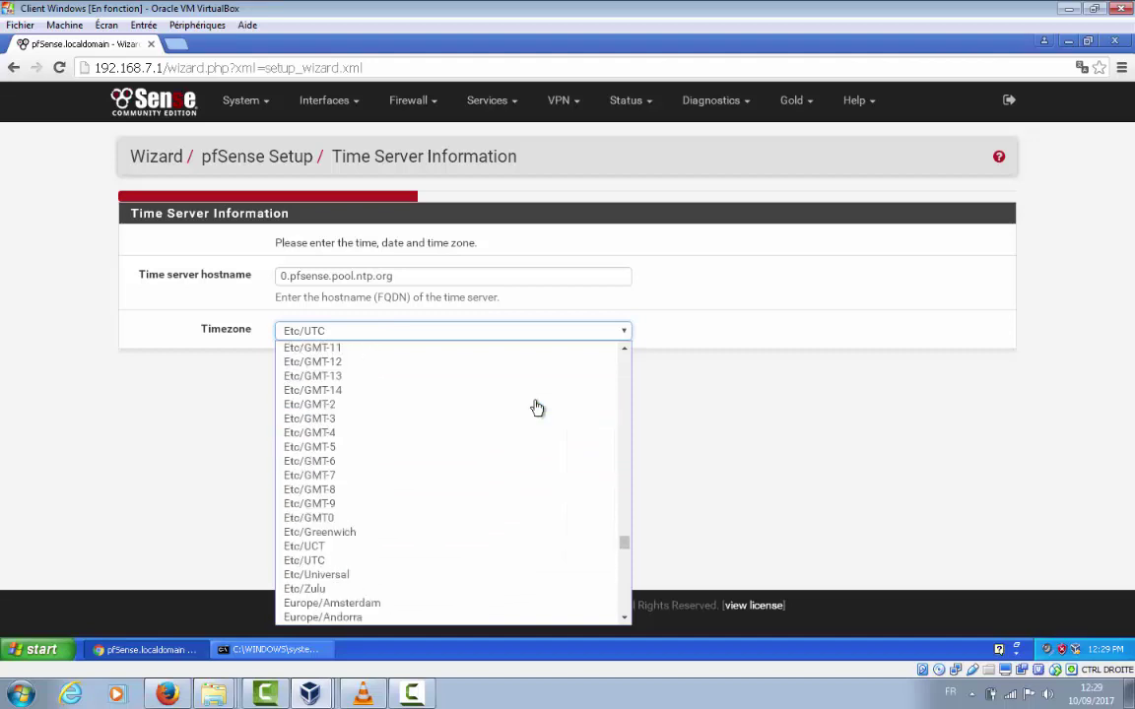
pyautogui.scroll(20, 511, 398)
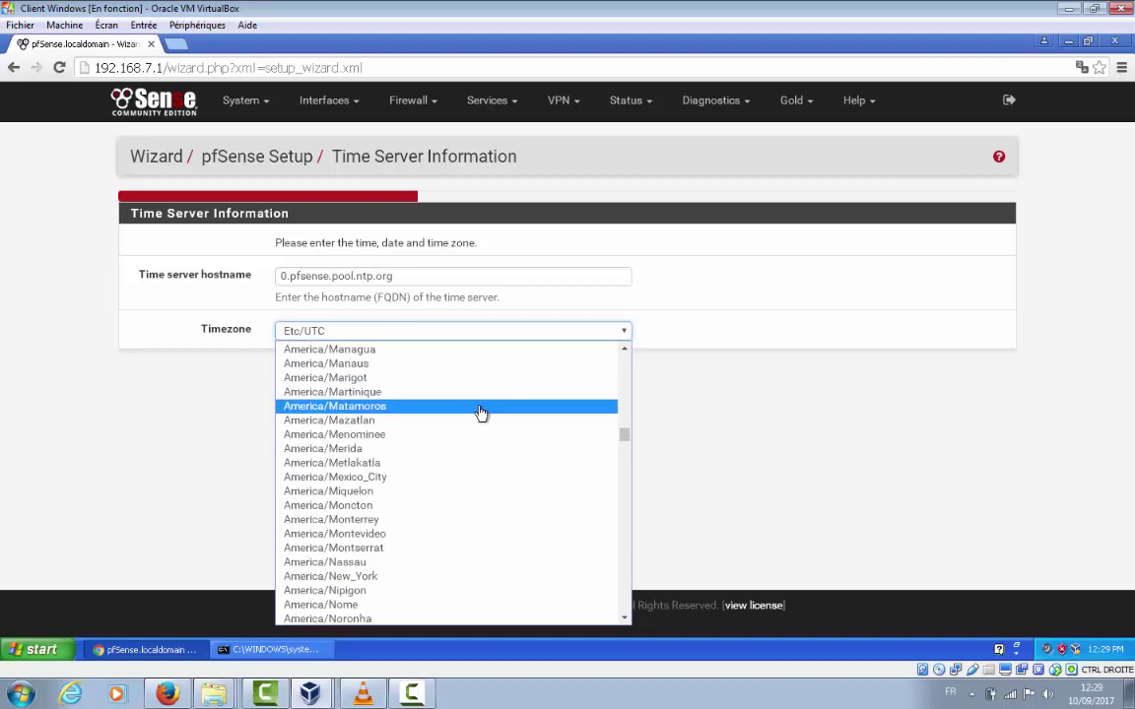
pyautogui.scroll(20, 478, 416)
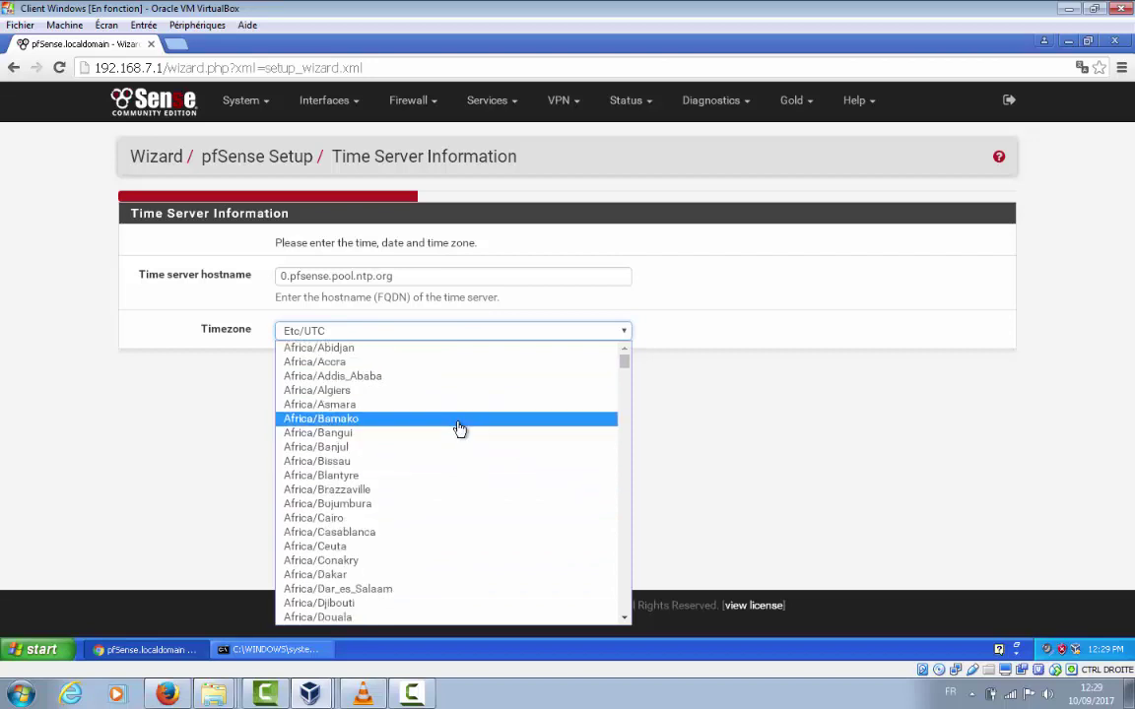
pyautogui.click(438, 351)
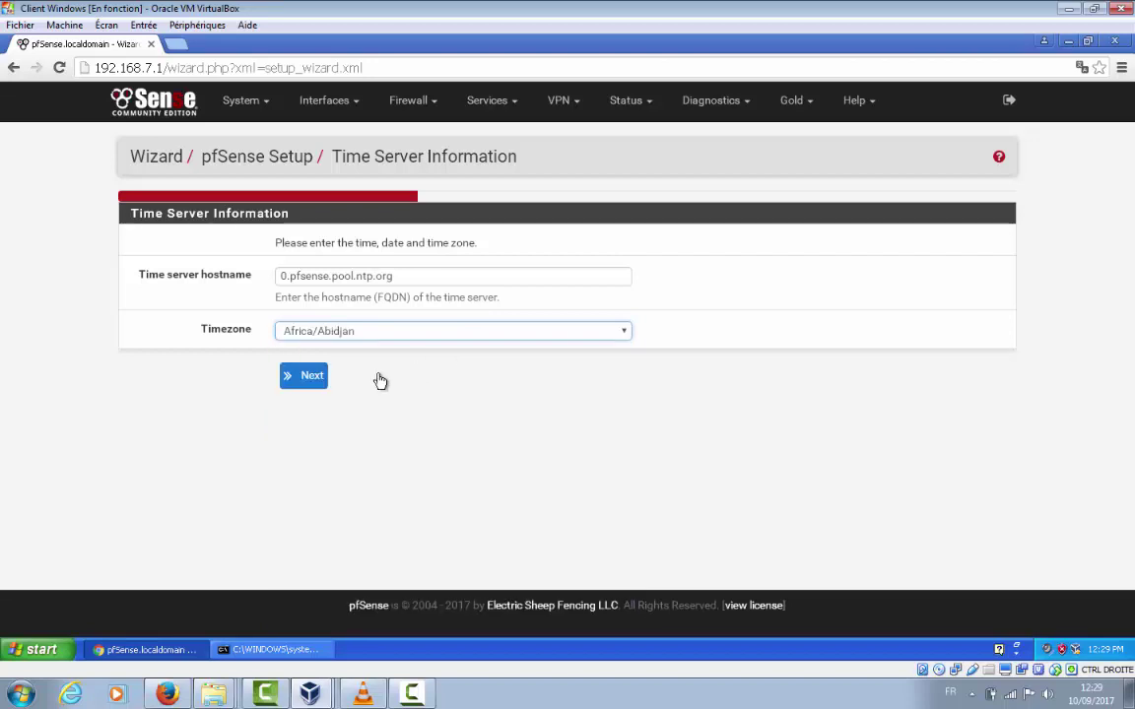
pyautogui.click(306, 382)
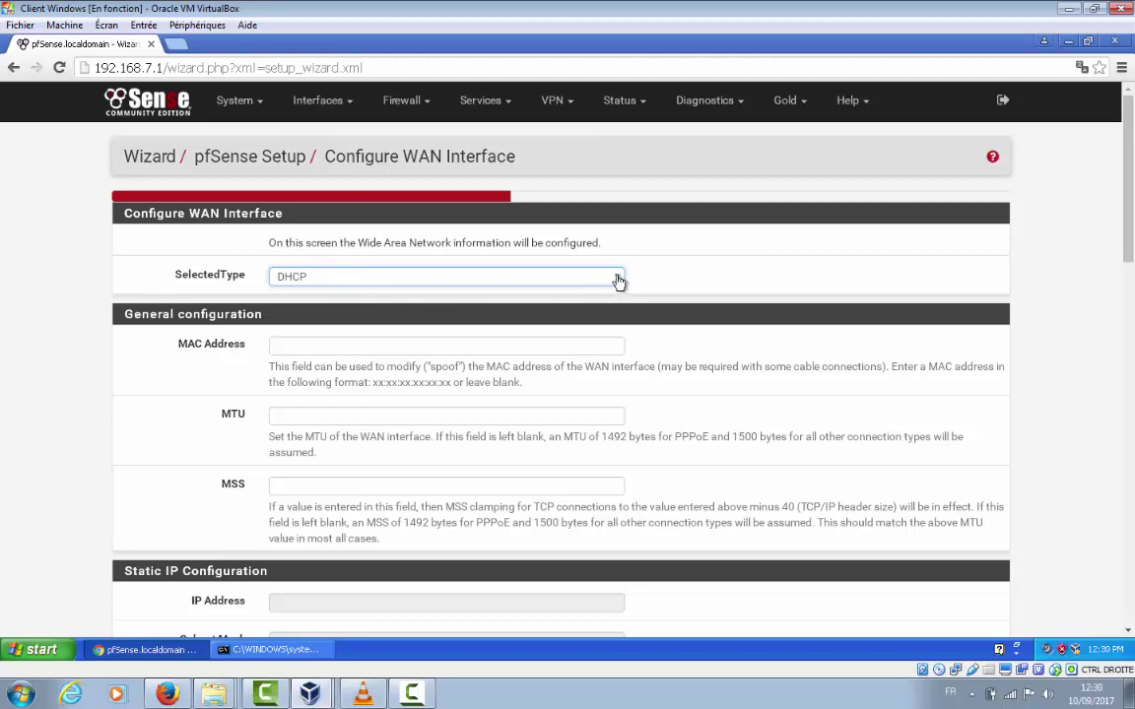
# Keep DHCP as the WAN connection type and advance to the LAN interface page
pyautogui.scroll(-3, 579, 325)
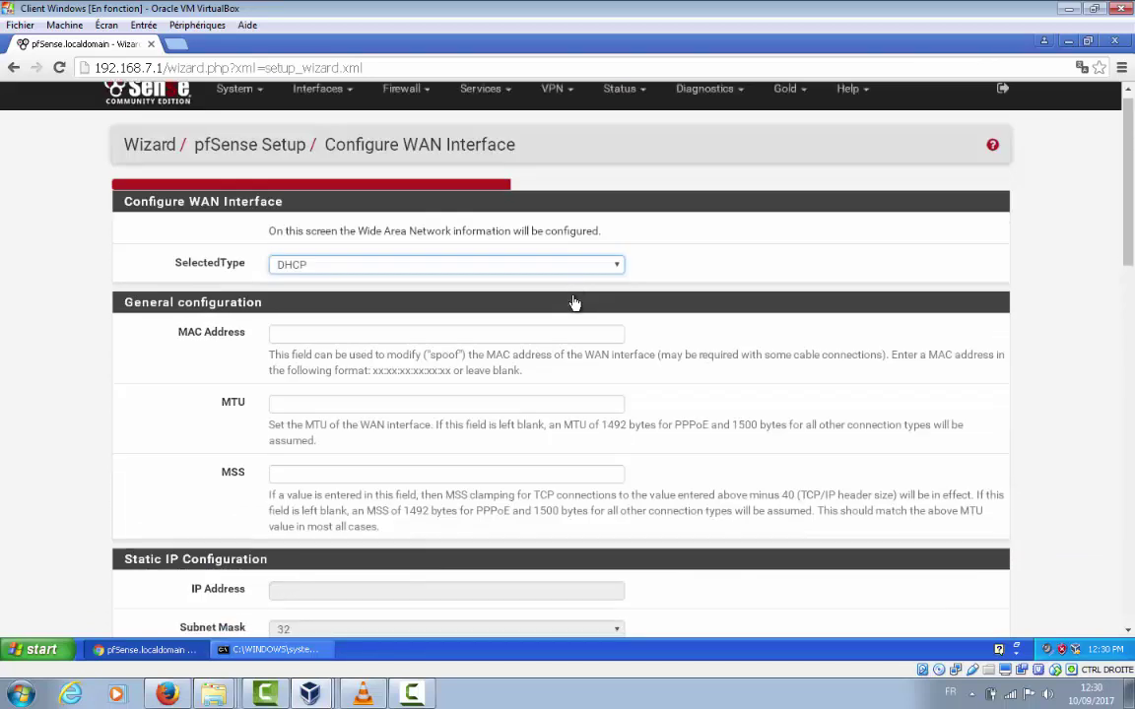
pyautogui.scroll(3, 572, 303)
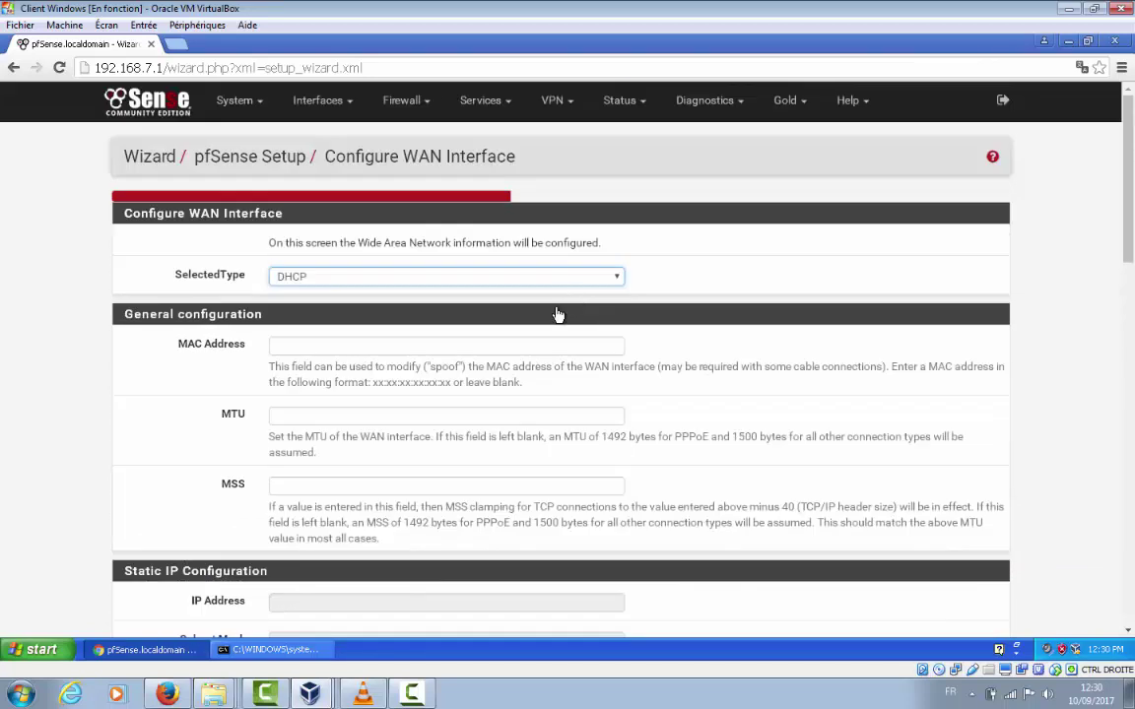
pyautogui.click(619, 284)
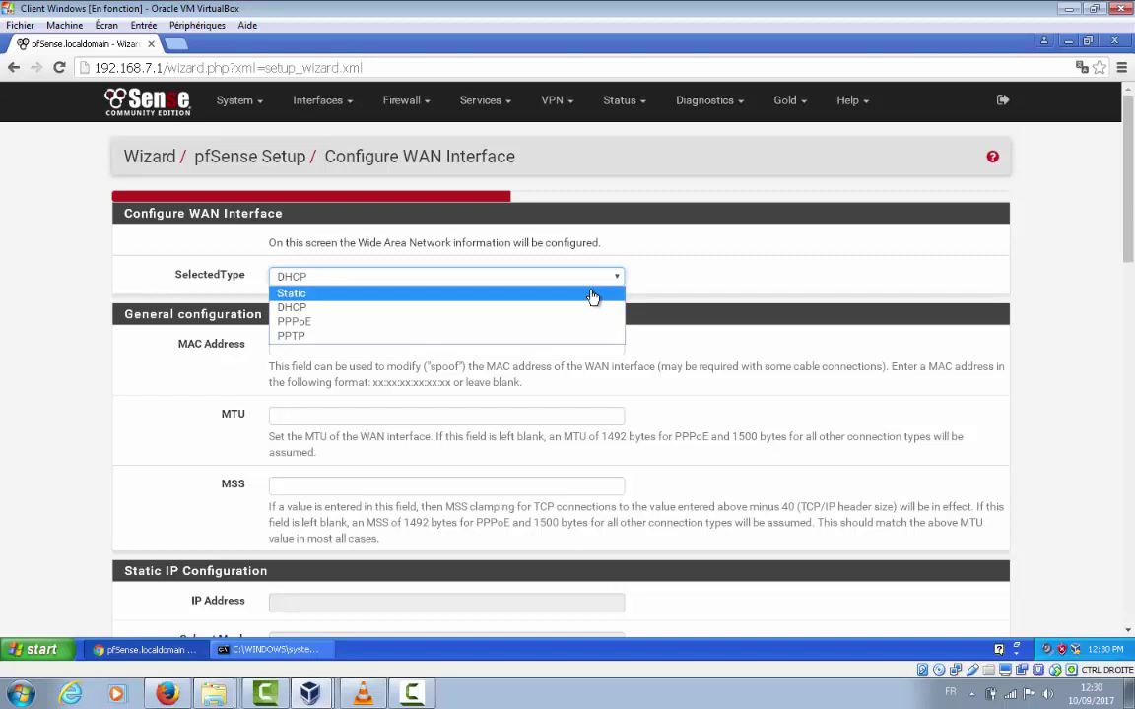
pyautogui.click(650, 296)
pyautogui.scroll(-5, 645, 303)
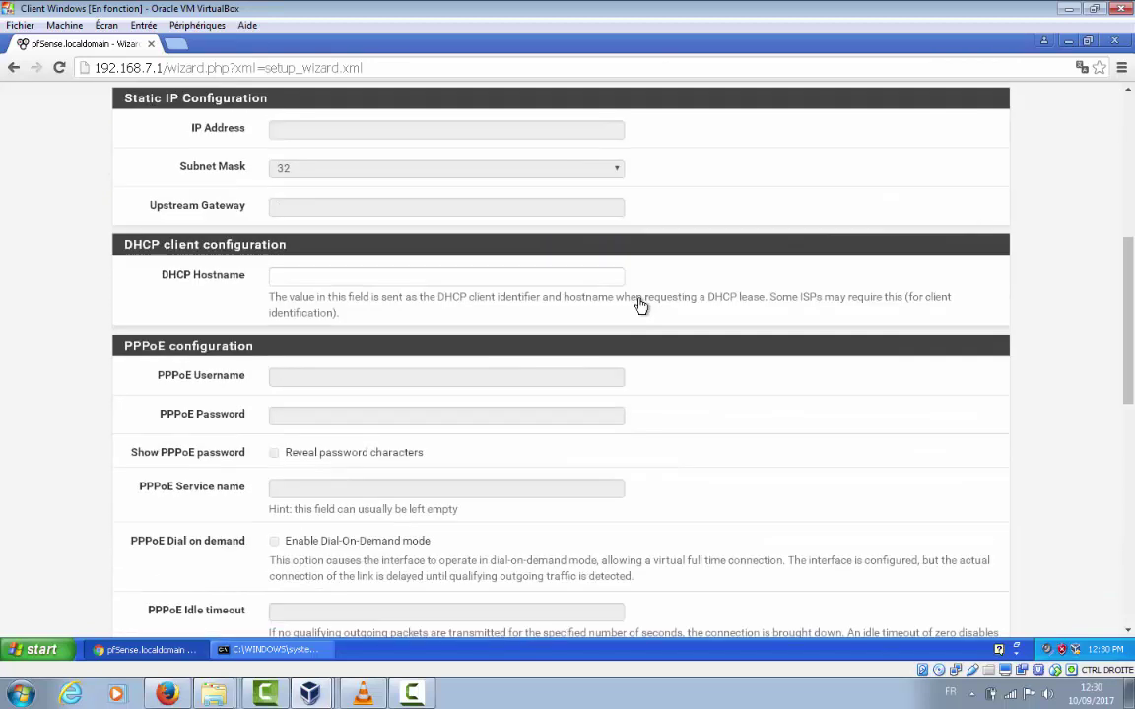
pyautogui.scroll(-10, 640, 307)
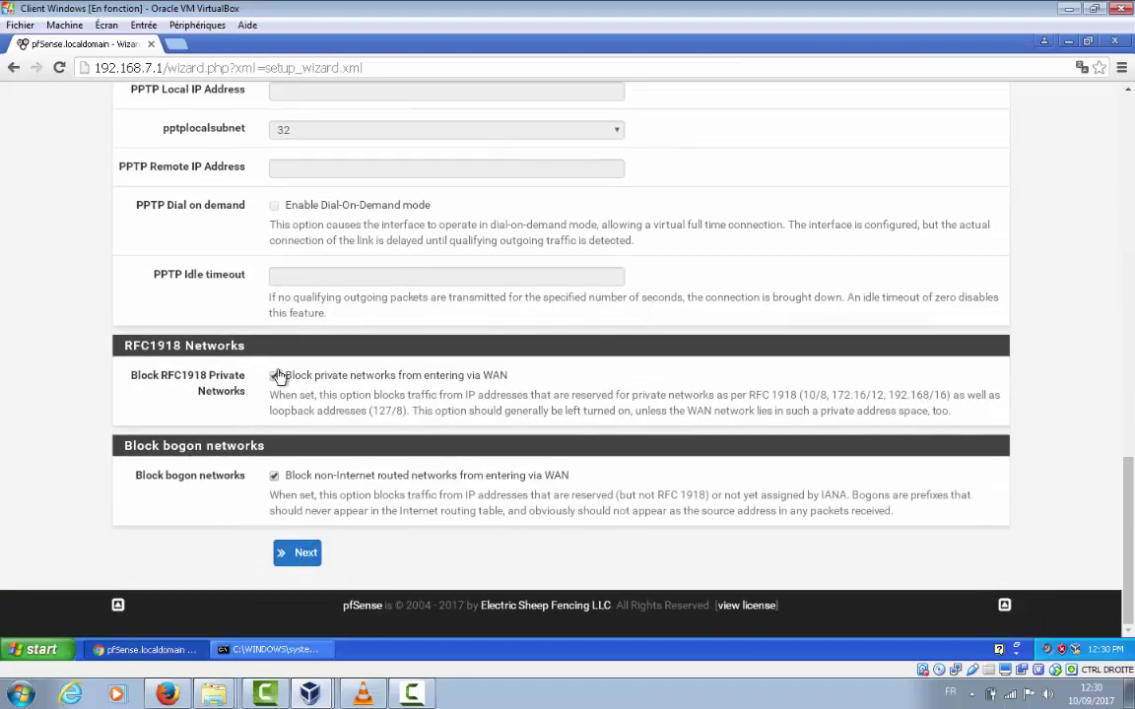
pyautogui.click(304, 556)
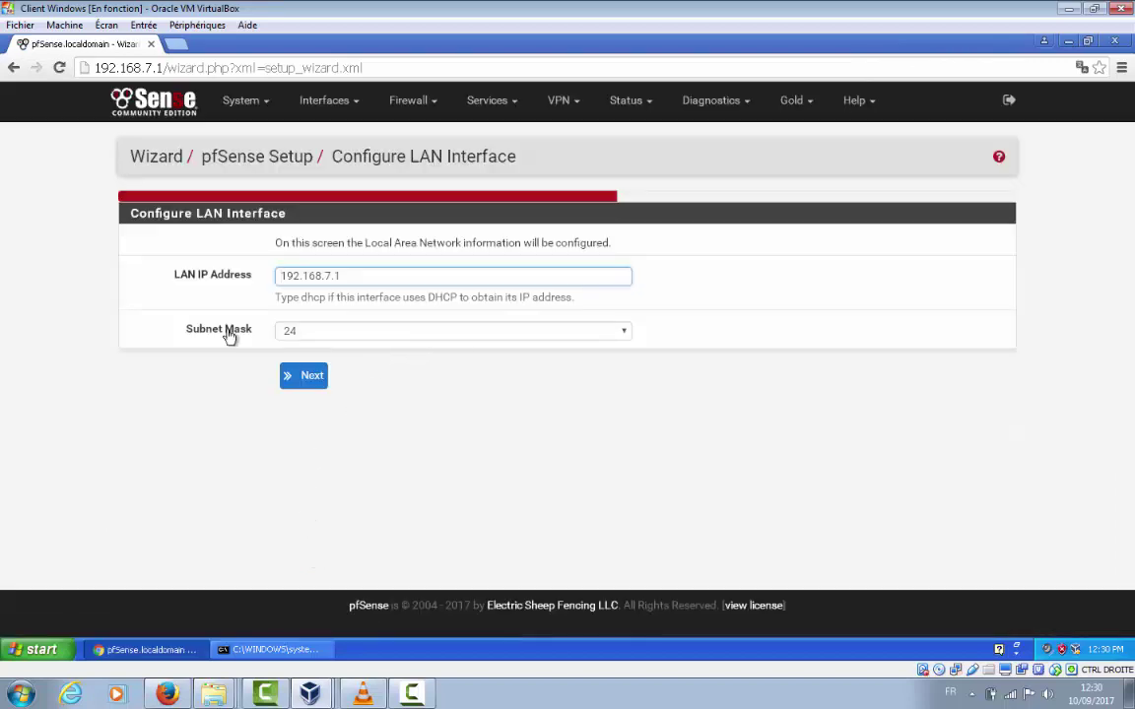
# Accept LAN 192.168.7.1/24, enter and confirm the admin password, then reload pfSense
pyautogui.click(325, 379)
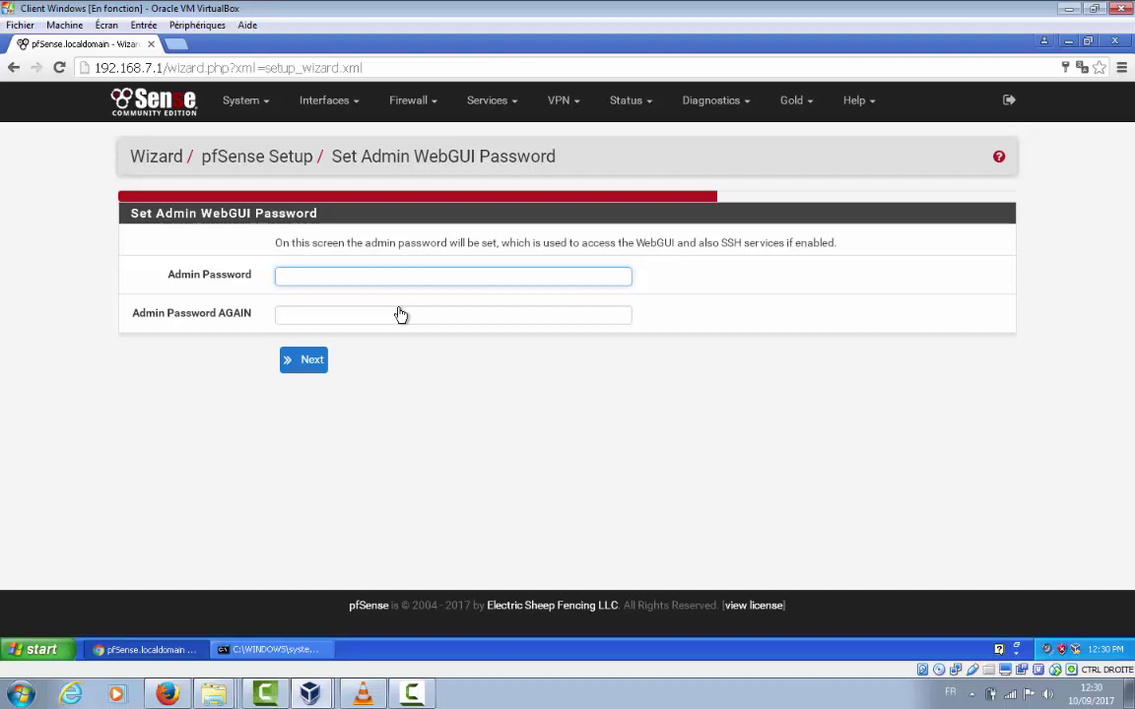
pyautogui.write('pfsense')
pyautogui.click(401, 313)
pyautogui.write('p')
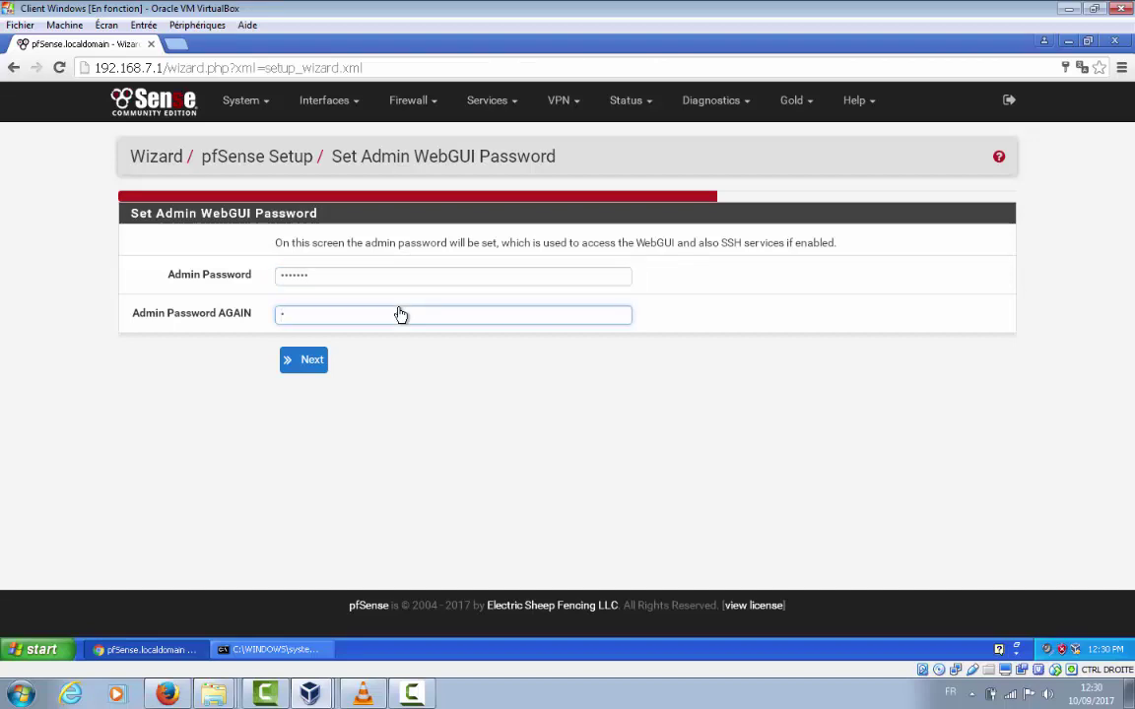
pyautogui.write('fsense')
pyautogui.click(301, 361)
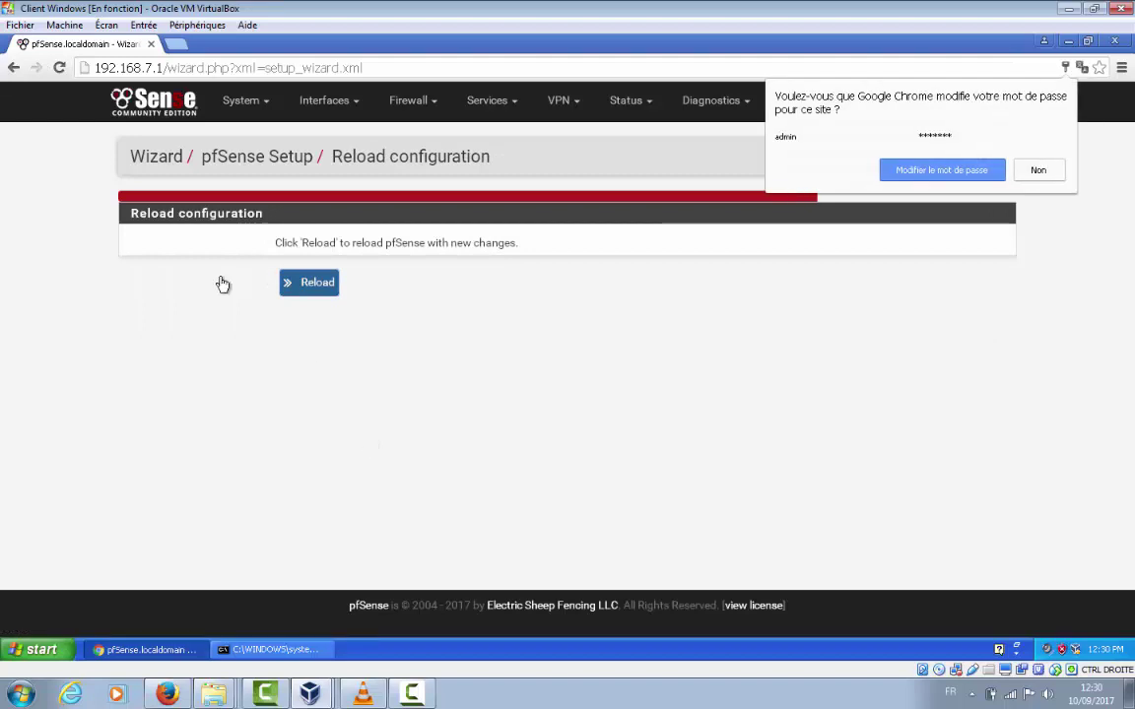
pyautogui.click(317, 289)
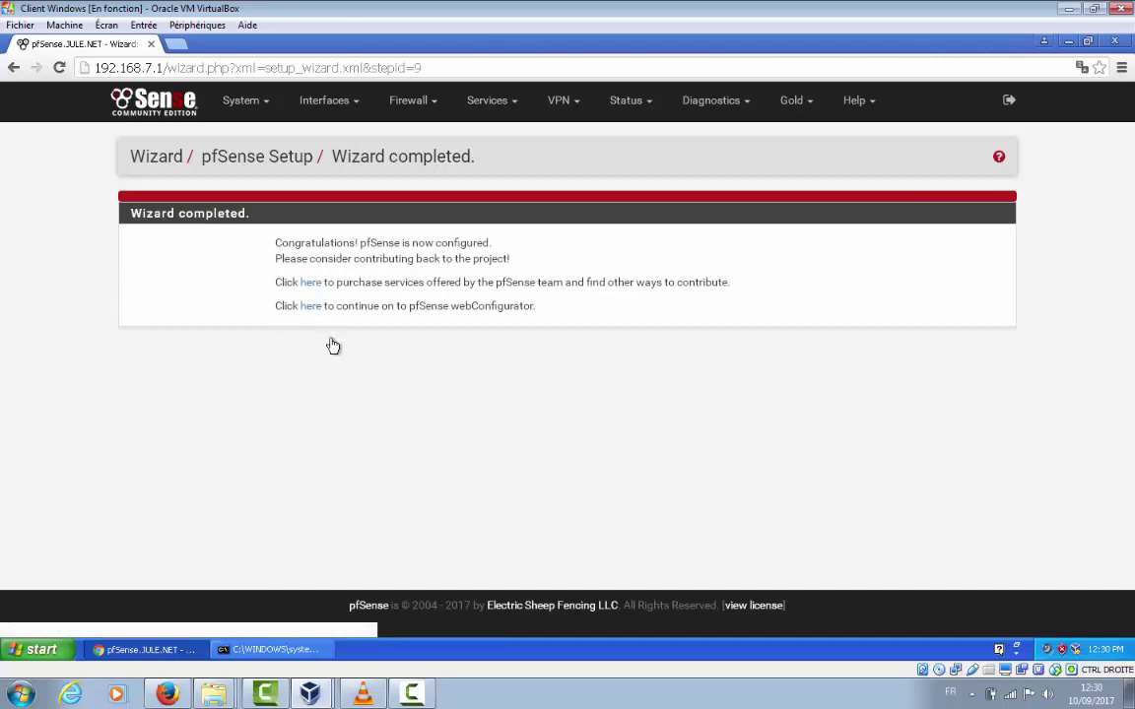
# Continue from the completed wizard to the pfSense webConfigurator dashboard
pyautogui.click(308, 310)
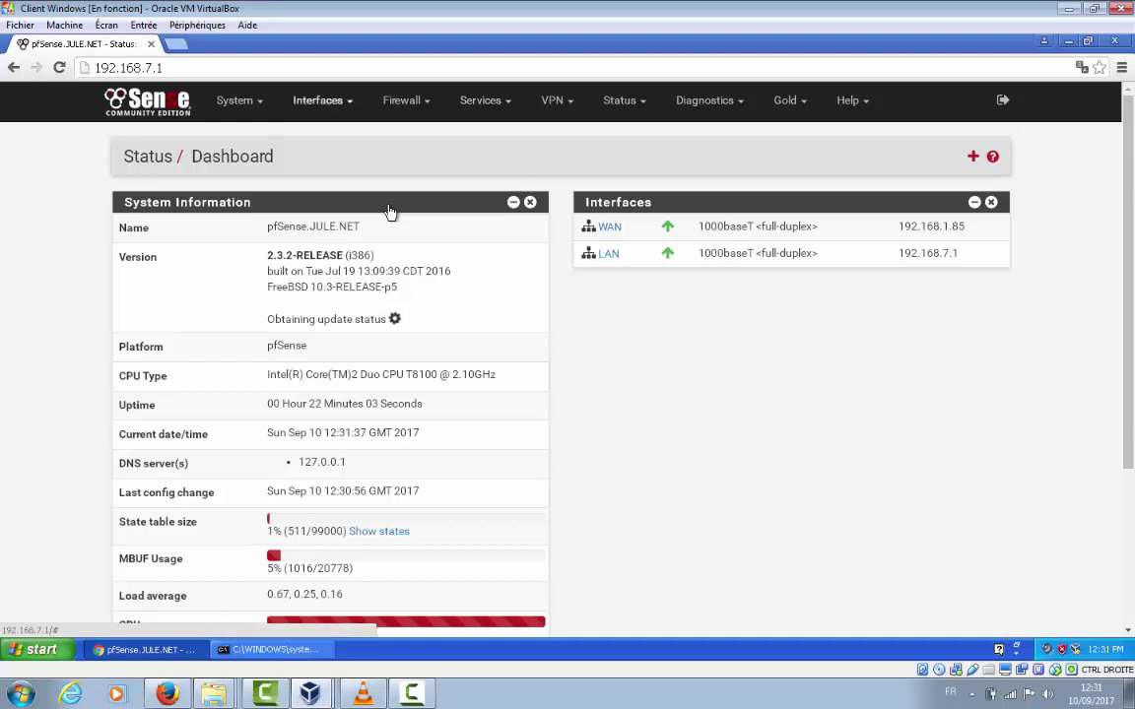
# Switch the WAN interface's IPv4 Configuration Type from DHCP to Static IPv4
pyautogui.click(322, 100)
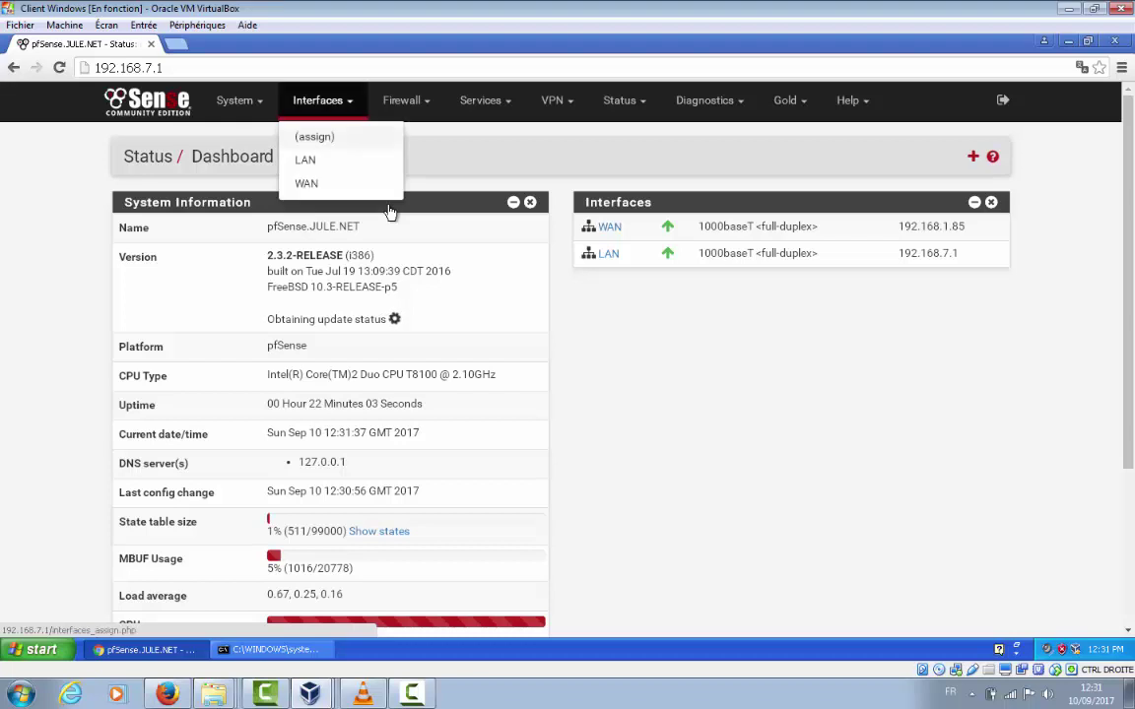
pyautogui.click(306, 180)
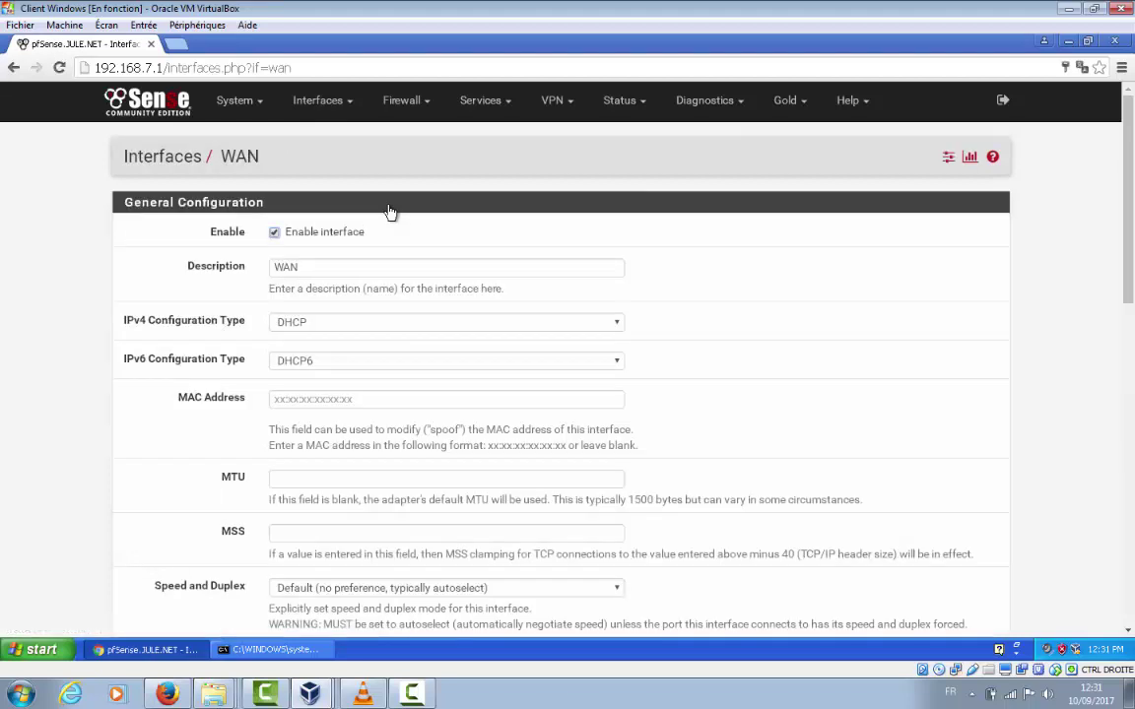
pyautogui.hotkey('alt', 'Down')
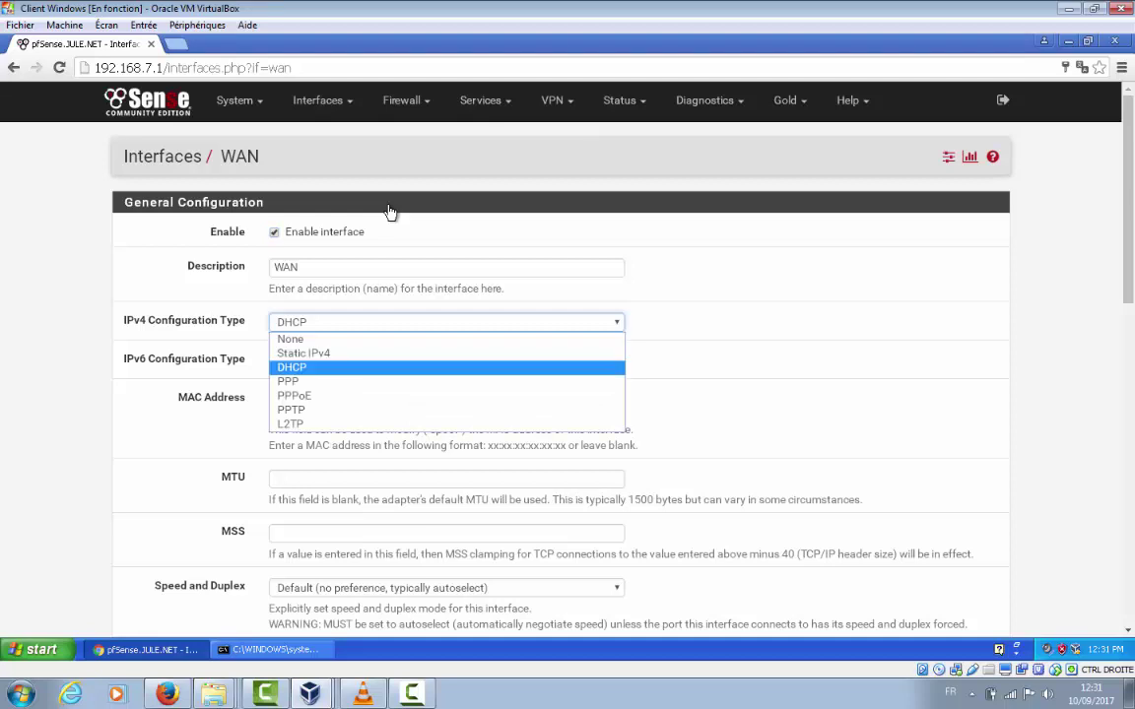
pyautogui.press('Down')
pyautogui.press('Down')
pyautogui.press('Up')
pyautogui.press('Up')
pyautogui.press('Up')
pyautogui.press('Return')
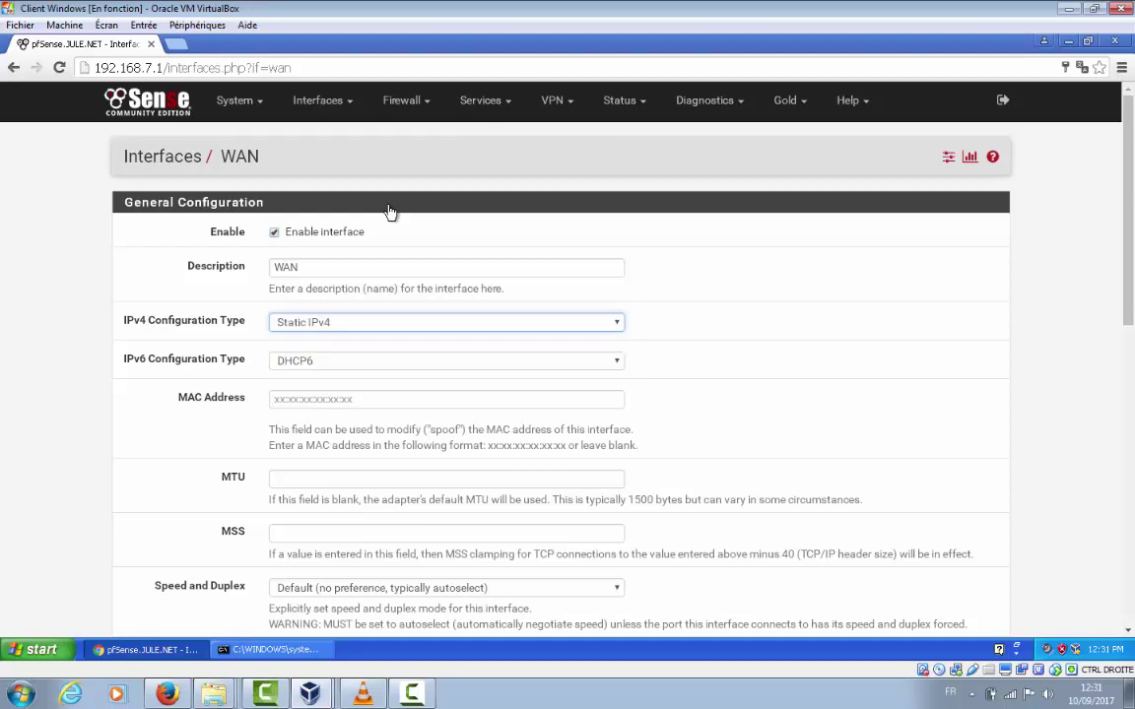
pyautogui.scroll(-3, 390, 213)
pyautogui.scroll(-3, 390, 213)
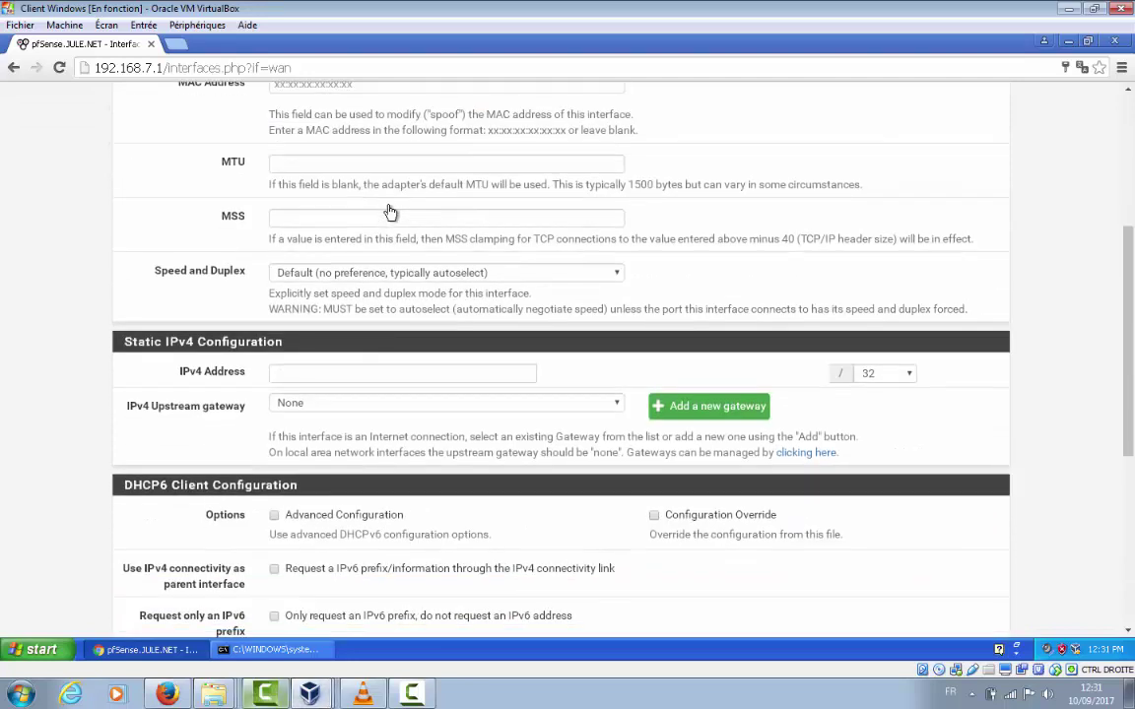
pyautogui.moveTo(311, 693)
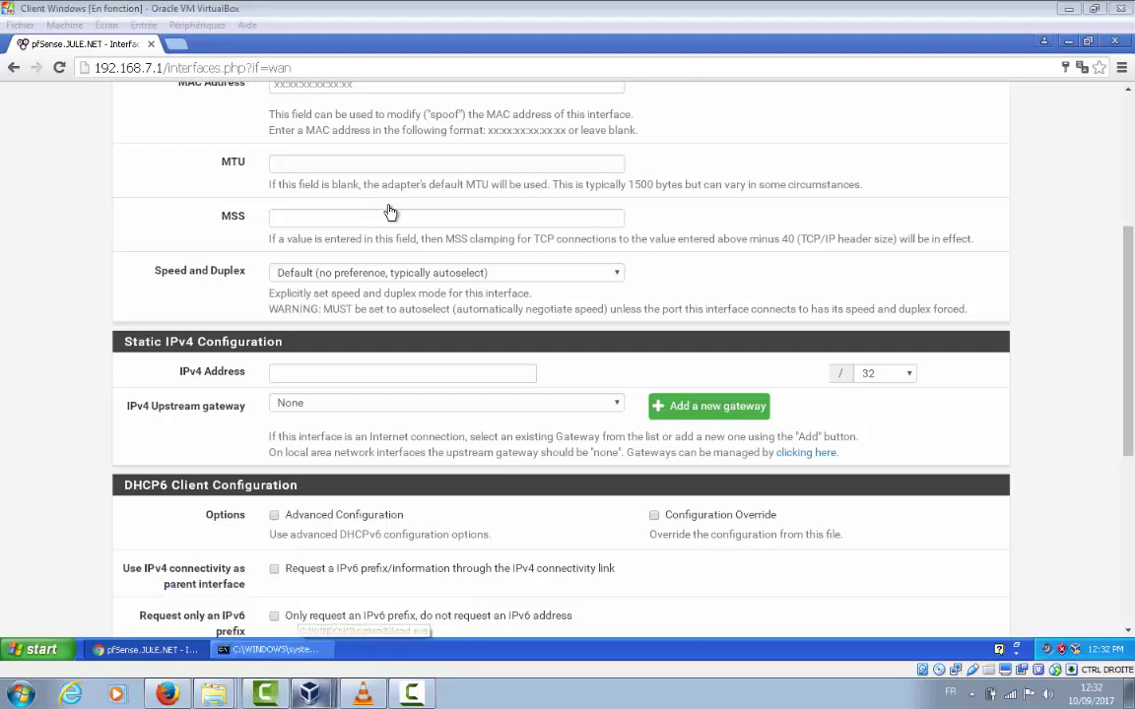
# Check the server console, then enter 192.168.1.82 as the WAN IPv4 address
pyautogui.click(310, 657)
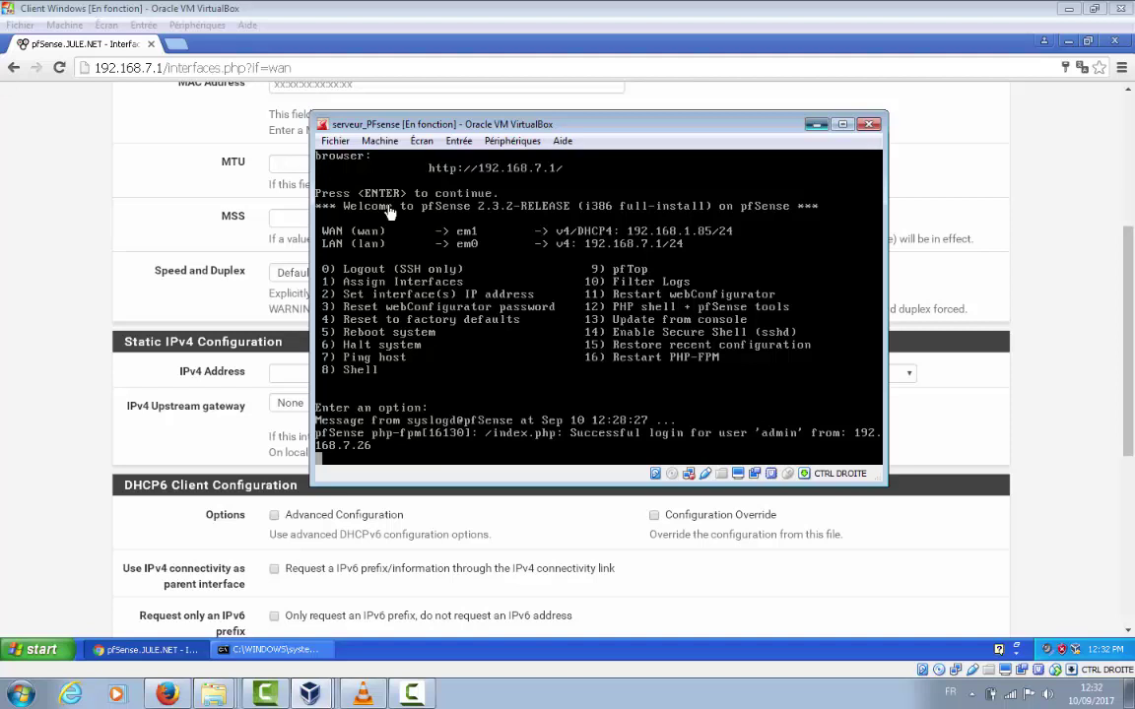
pyautogui.hotkey('alt', 'Tab')
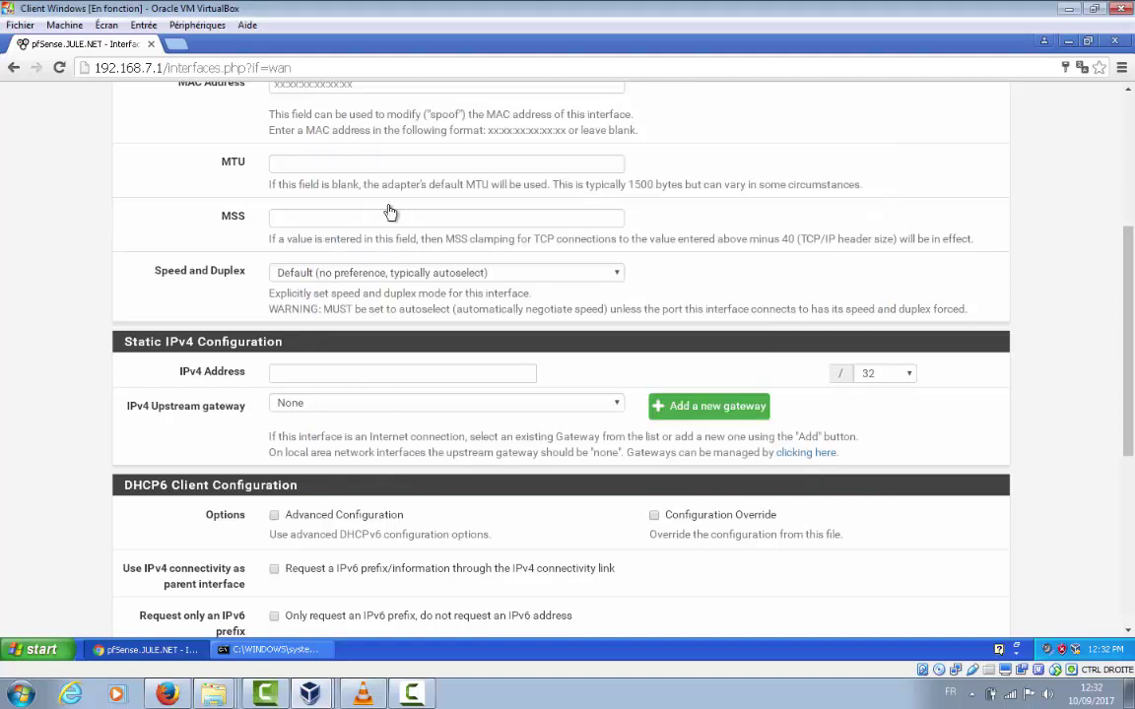
pyautogui.press('Tab')
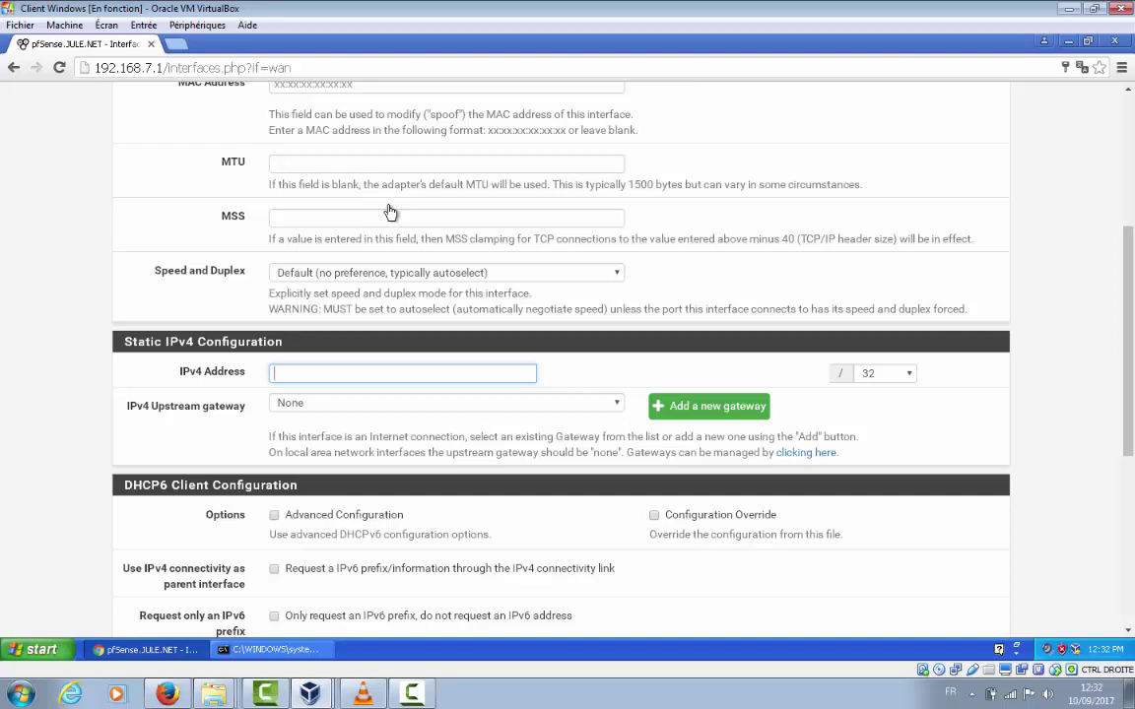
pyautogui.write('192.168.1.82')
# Choose 24 as the subnet mask for the WAN address
pyautogui.press('Tab')
pyautogui.hotkey('alt', 'Down')
pyautogui.press('Down')
pyautogui.press('Down')
pyautogui.press('Down')
pyautogui.press('Down')
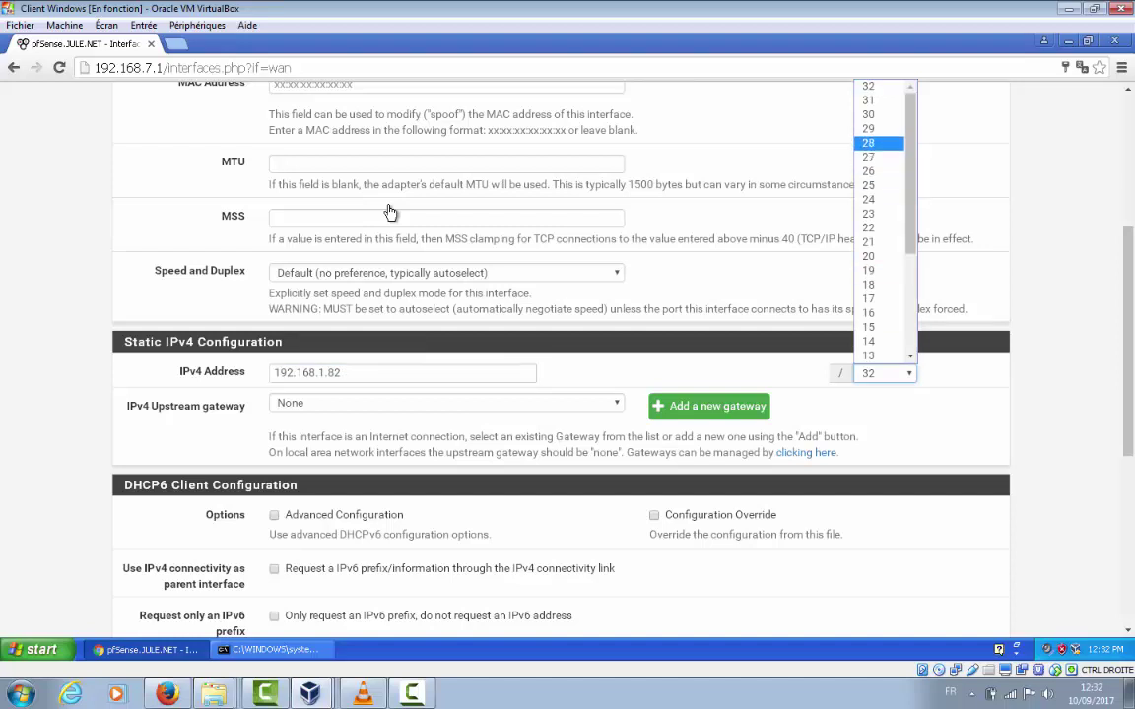
pyautogui.press('Down')
pyautogui.press('Down')
pyautogui.press('Down')
pyautogui.press('Down')
pyautogui.press('Down')
pyautogui.press('Down')
pyautogui.press('Up')
pyautogui.press('Up')
pyautogui.press('Return')
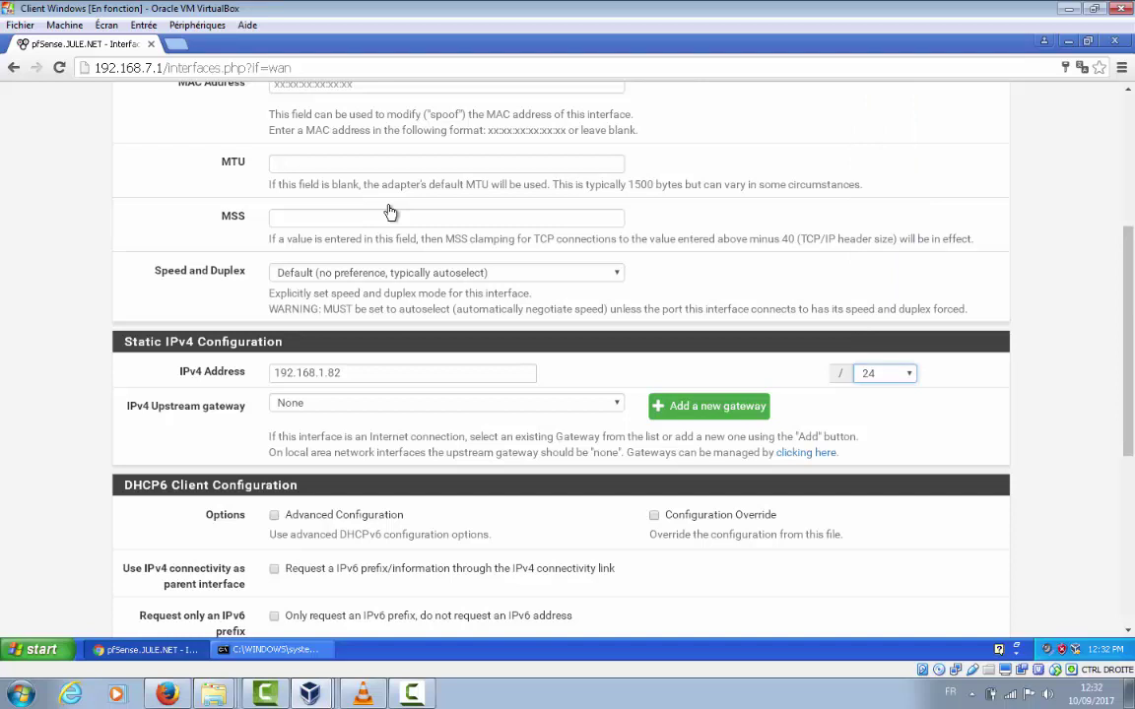
pyautogui.scroll(-3, 390, 212)
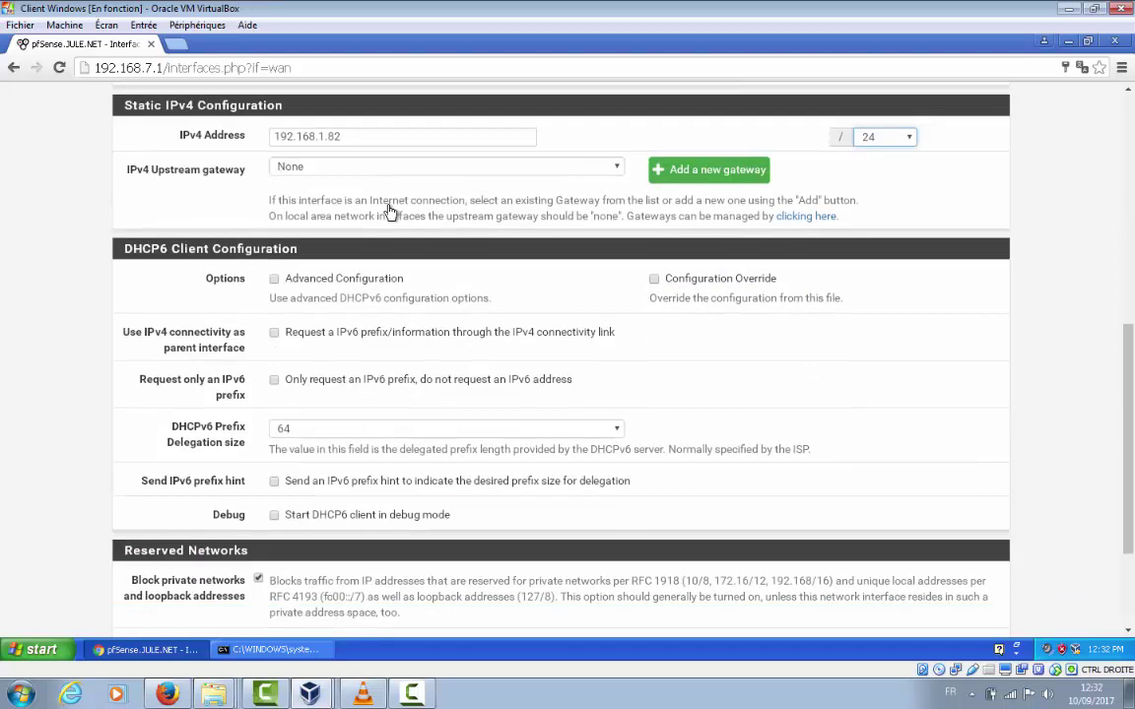
pyautogui.scroll(-2, 390, 212)
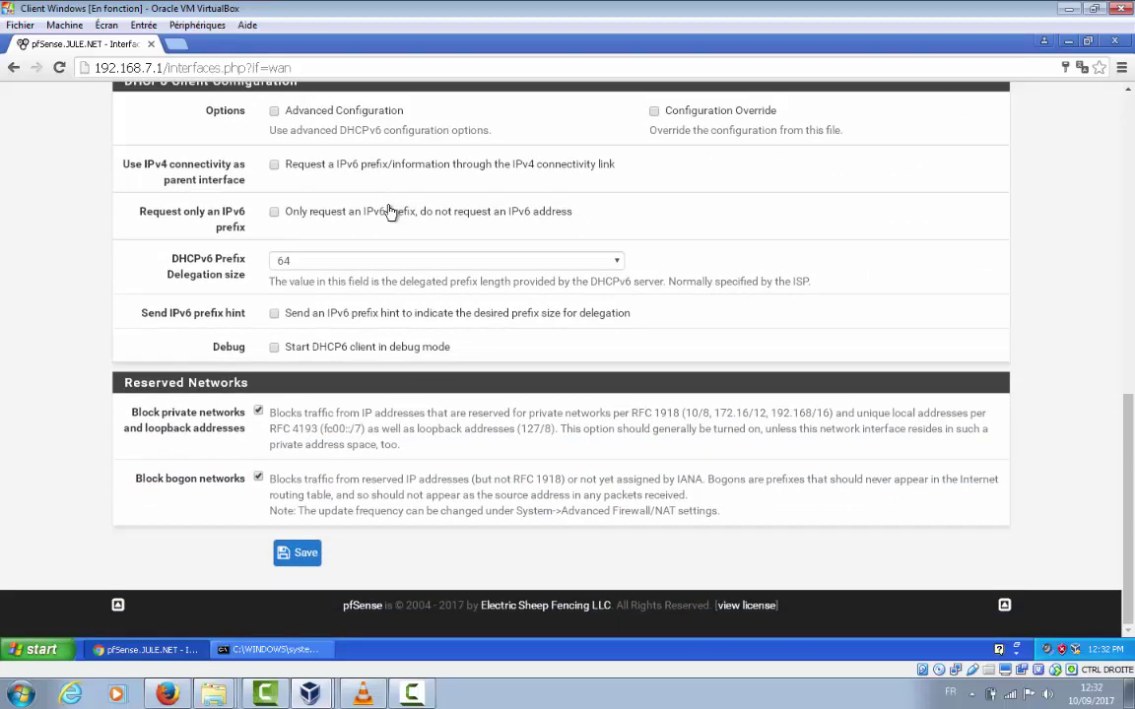
pyautogui.scroll(4, 390, 212)
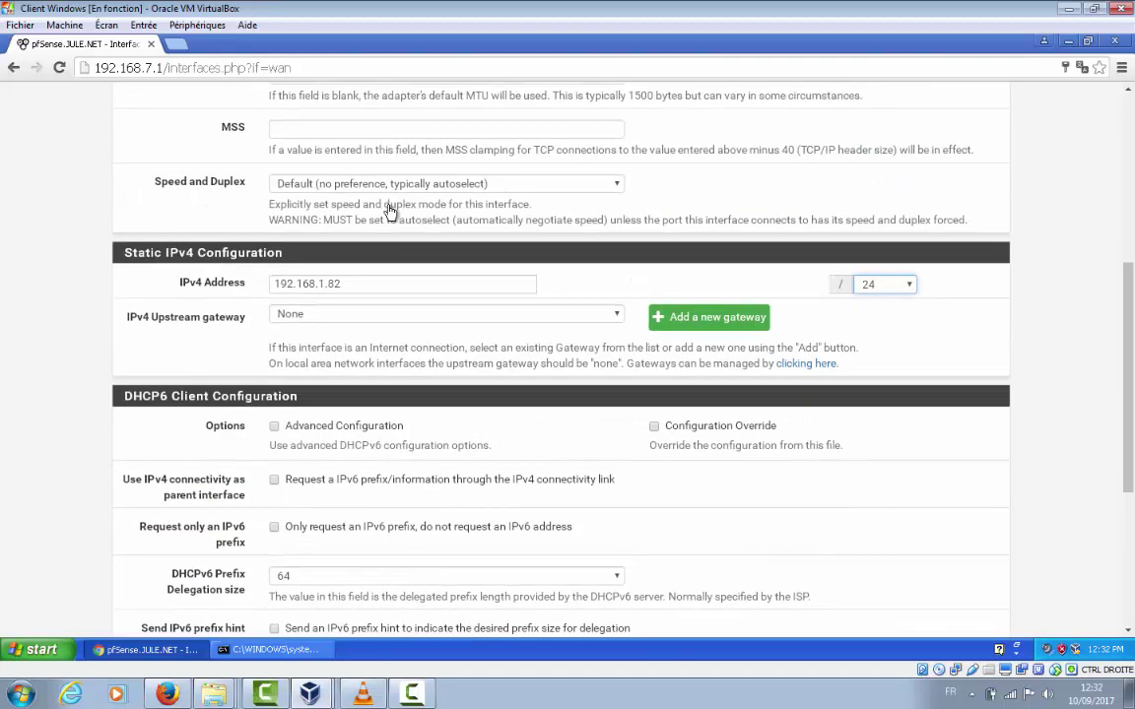
pyautogui.scroll(-2, 390, 212)
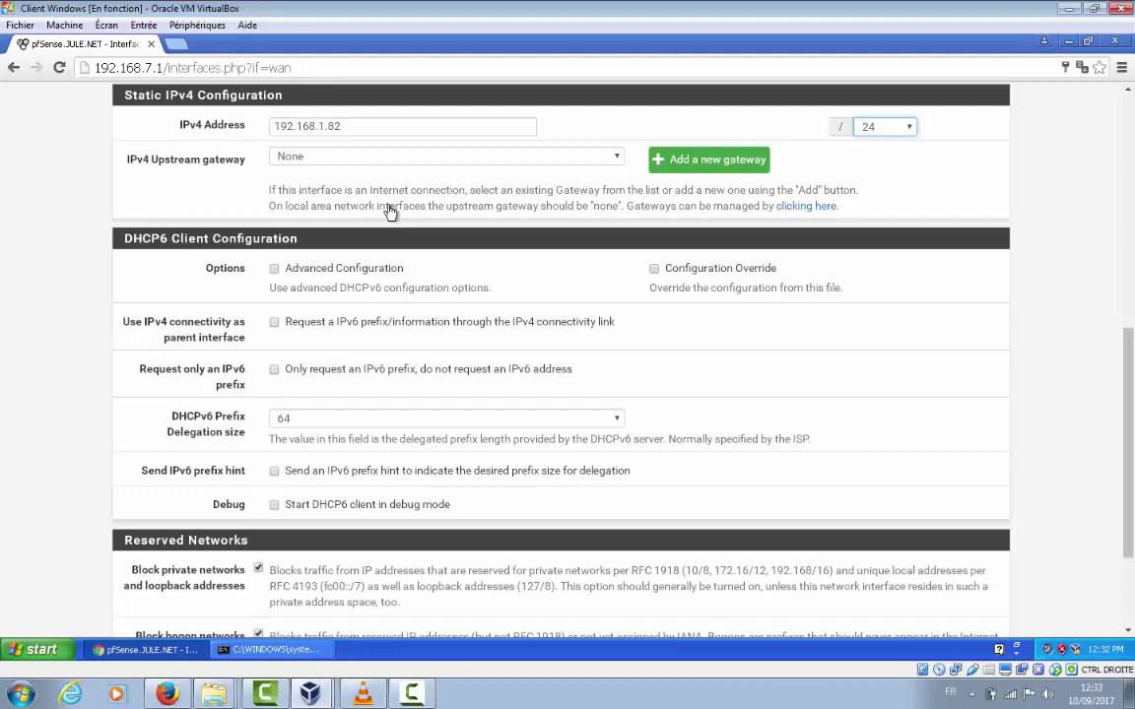
# Add gateway WANGW at 192.168.1.1, described 'passerelle', as the WAN upstream gateway
pyautogui.press('Return')
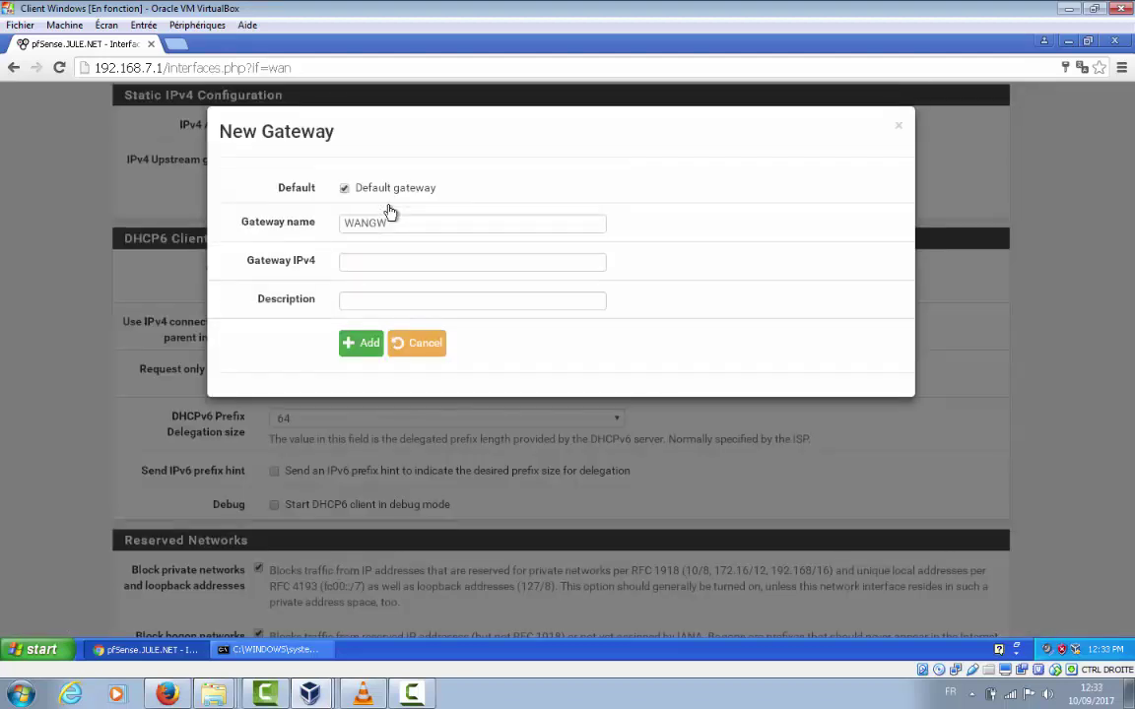
pyautogui.press('Tab')
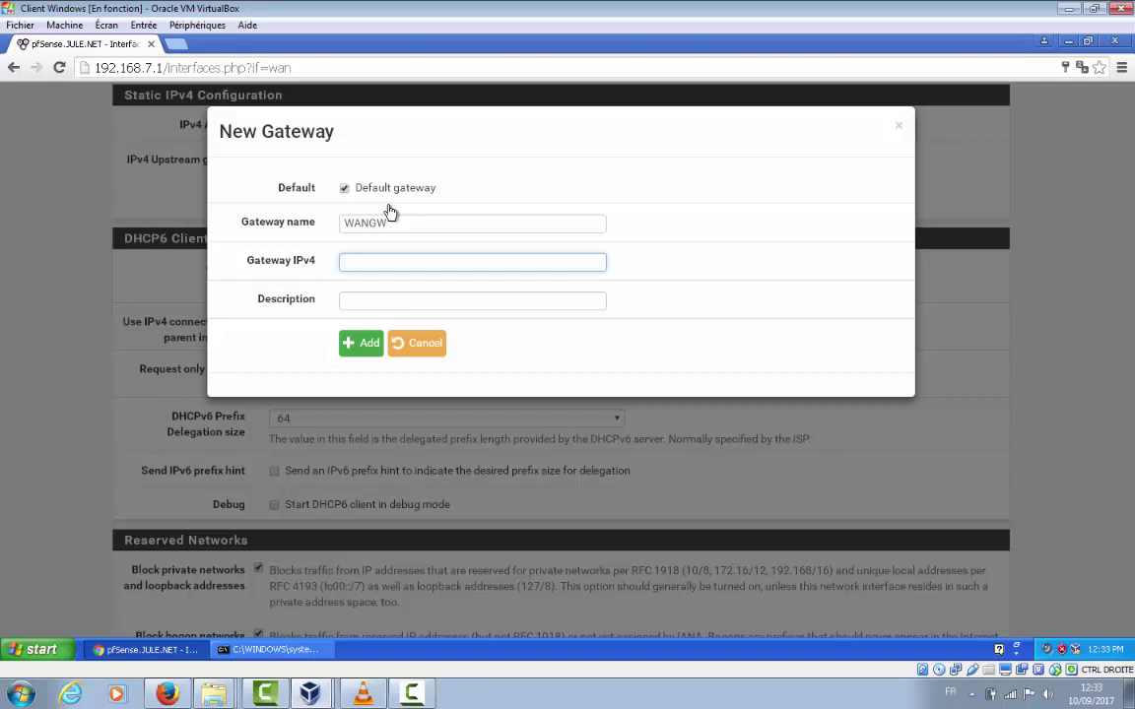
pyautogui.write('19')
pyautogui.write('2')
pyautogui.write('.1')
pyautogui.write('68')
pyautogui.write('.')
pyautogui.write('1')
pyautogui.write('.1')
pyautogui.write('pqss')
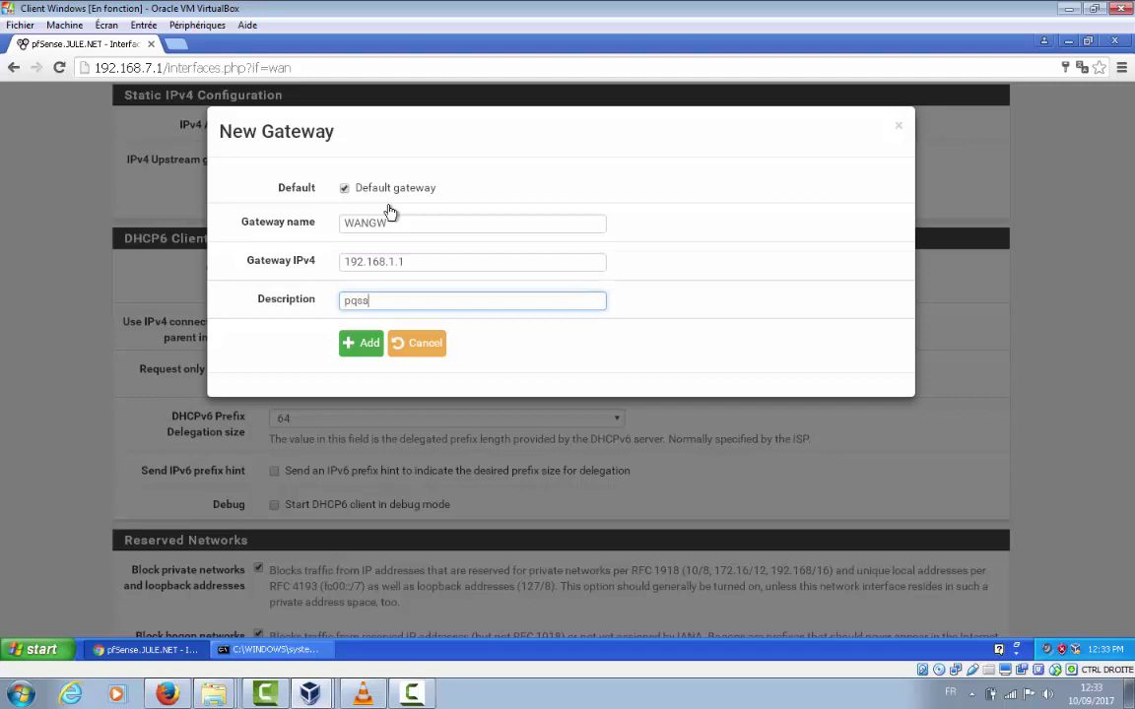
pyautogui.press('BackSpace')
pyautogui.press('BackSpace')
pyautogui.press('BackSpace')
pyautogui.write('asserelle')
pyautogui.press('Tab')
pyautogui.press('Return')
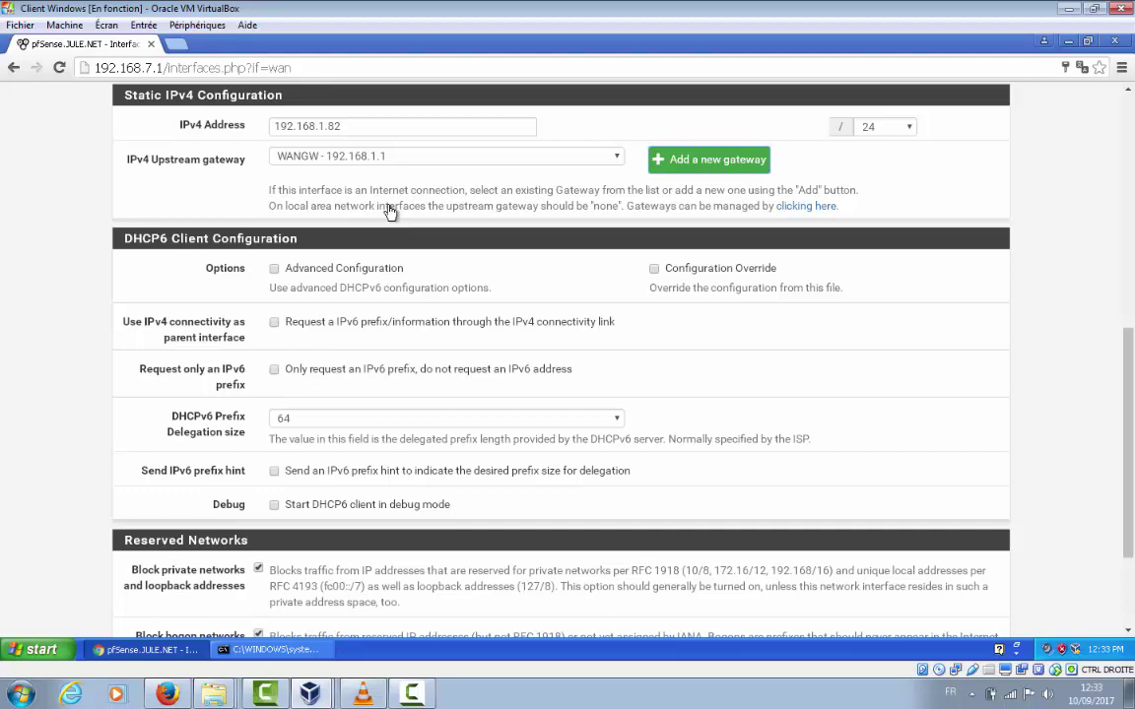
pyautogui.scroll(-2, 390, 212)
pyautogui.scroll(3, 390, 212)
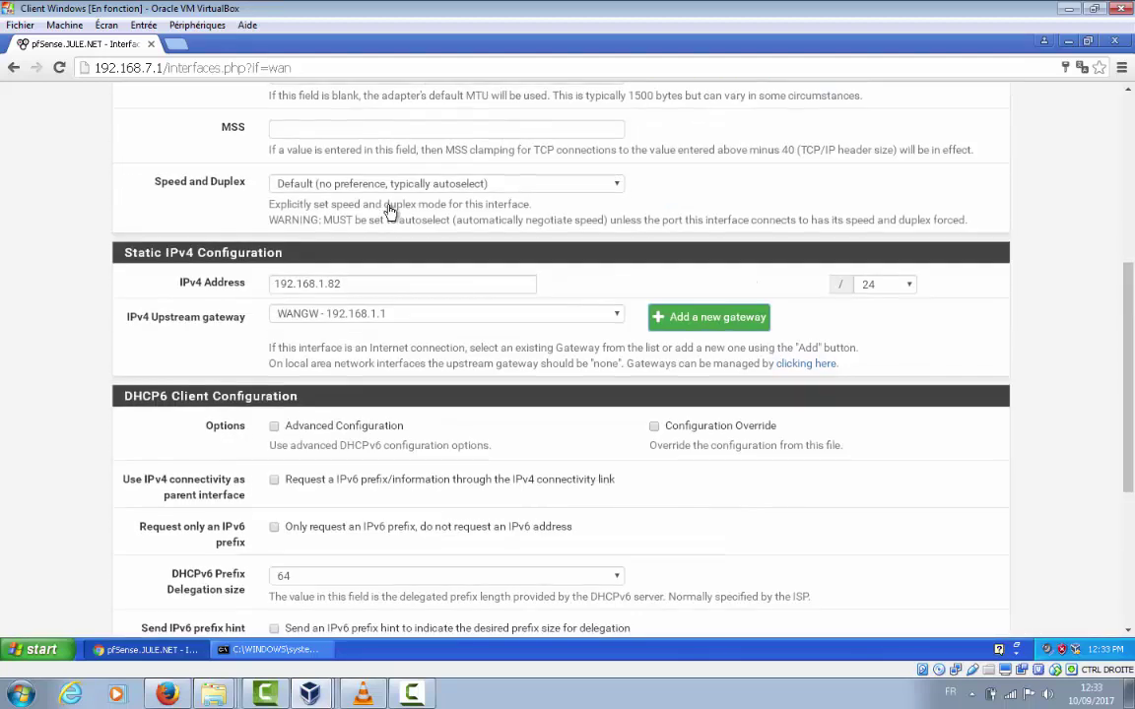
pyautogui.scroll(-2, 390, 212)
pyautogui.scroll(-1, 390, 212)
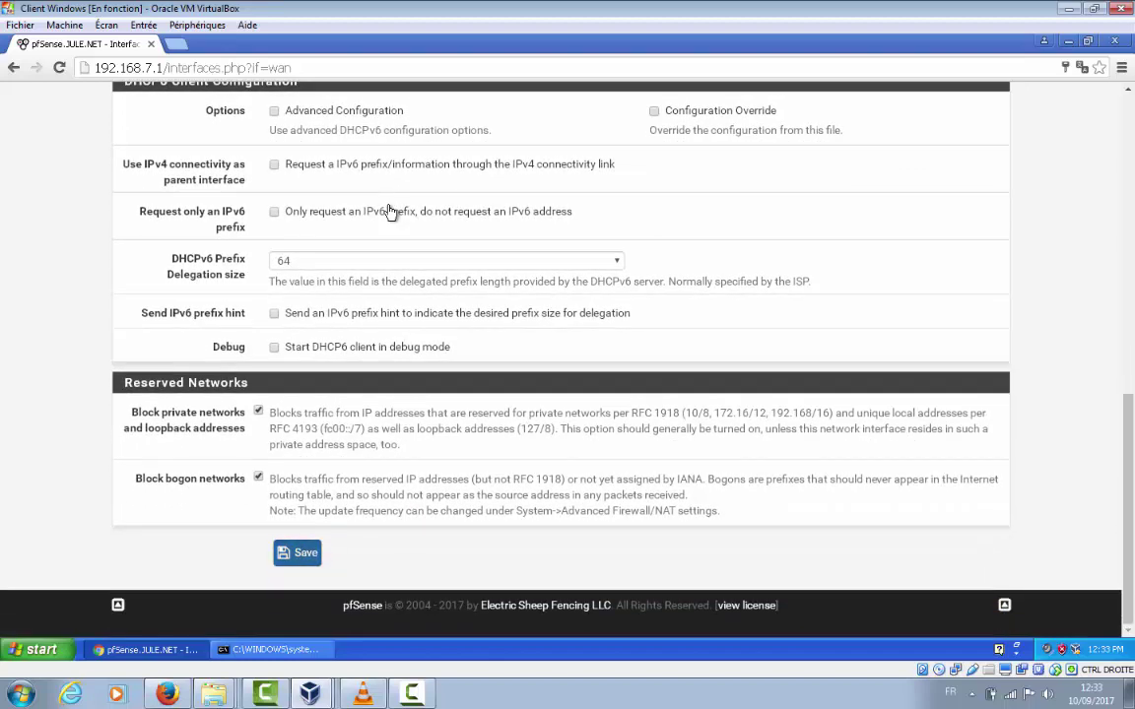
pyautogui.scroll(3, 390, 212)
pyautogui.scroll(3, 390, 212)
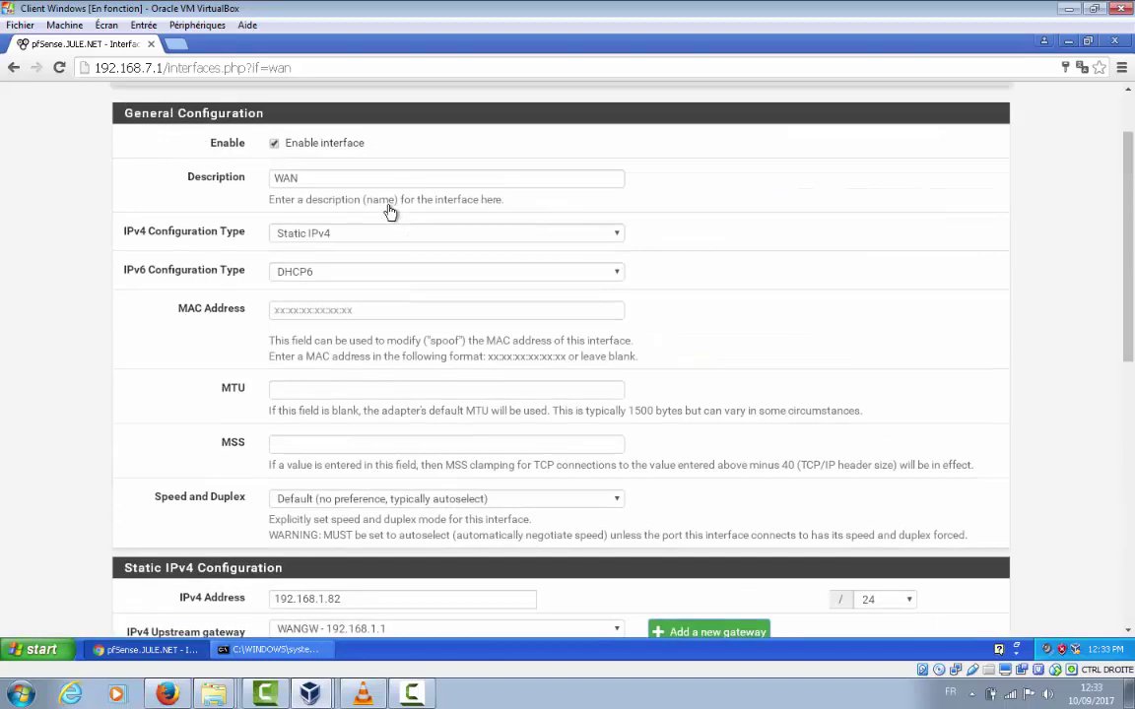
pyautogui.scroll(-6, 391, 212)
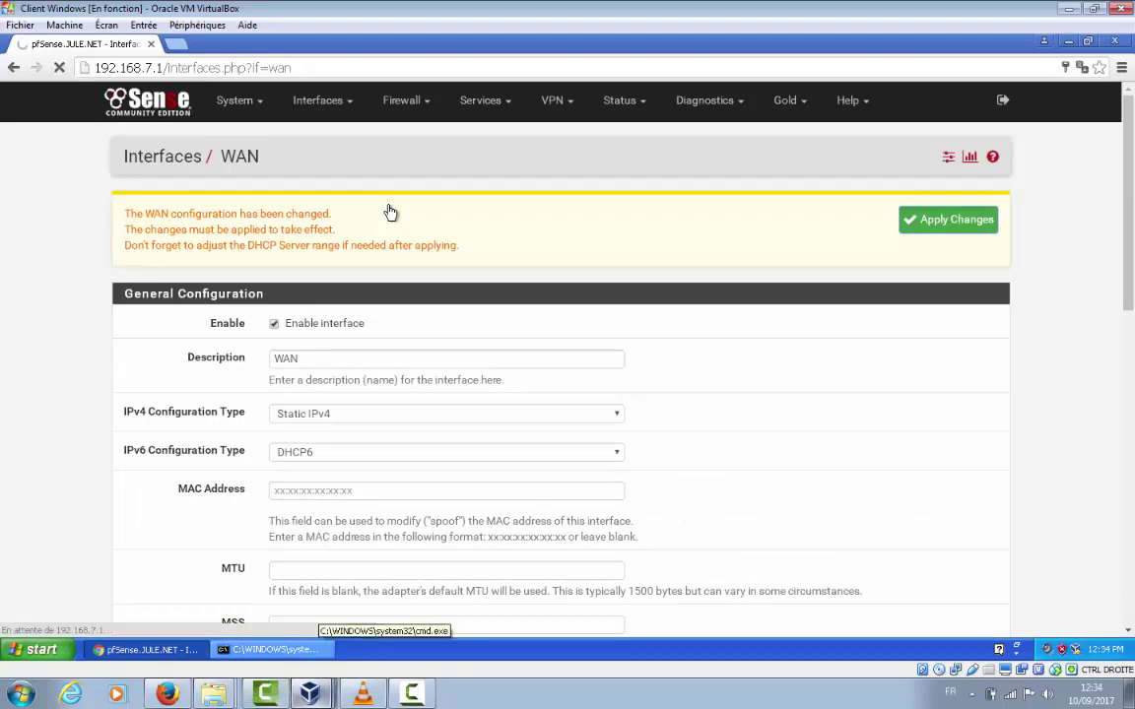
pyautogui.moveTo(311, 693)
pyautogui.click(310, 658)
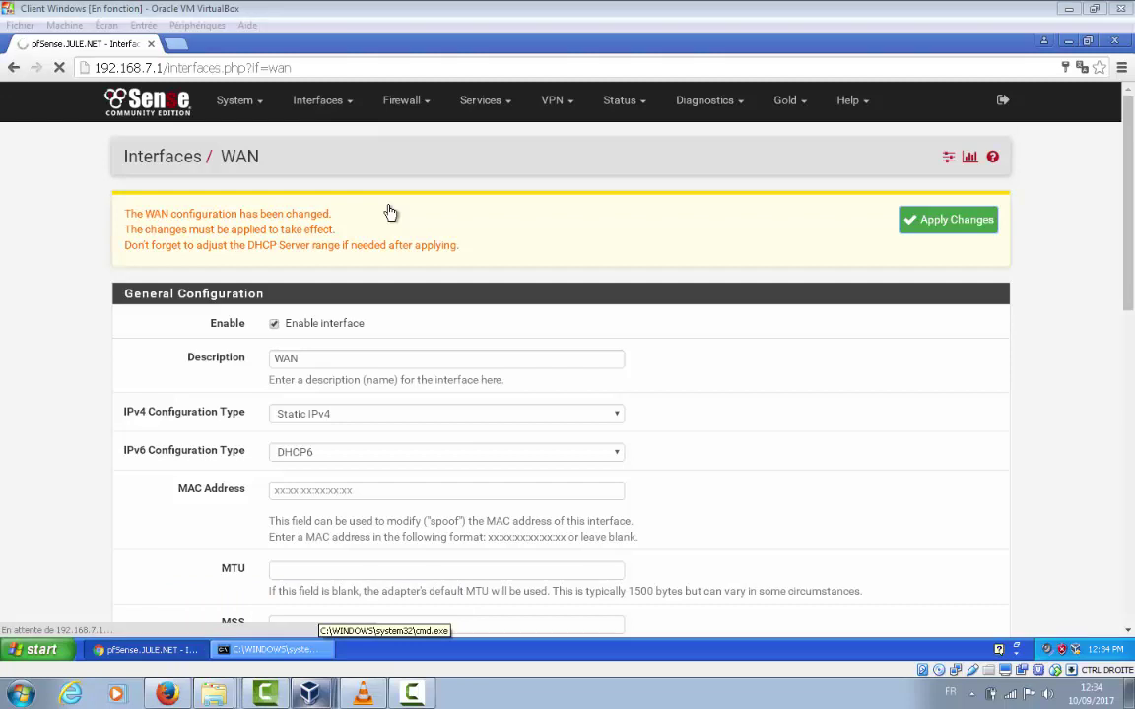
pyautogui.moveTo(311, 694)
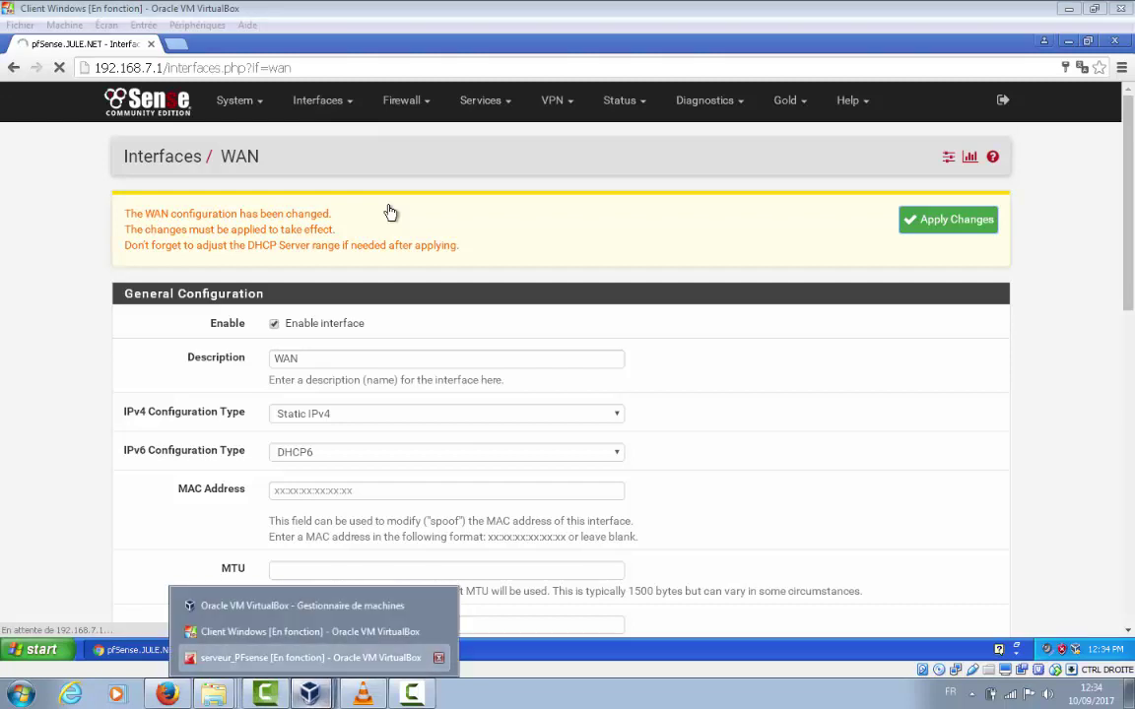
pyautogui.click(311, 658)
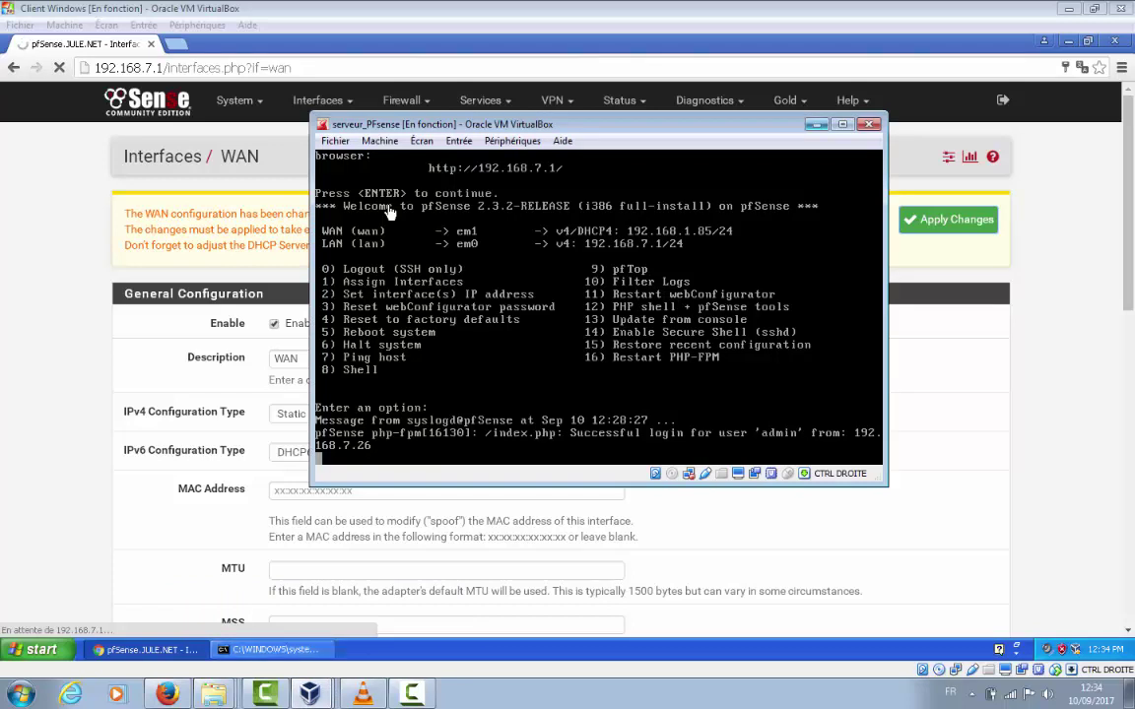
pyautogui.hotkey('alt', 'Tab')
pyautogui.scroll(-6, 390, 212)
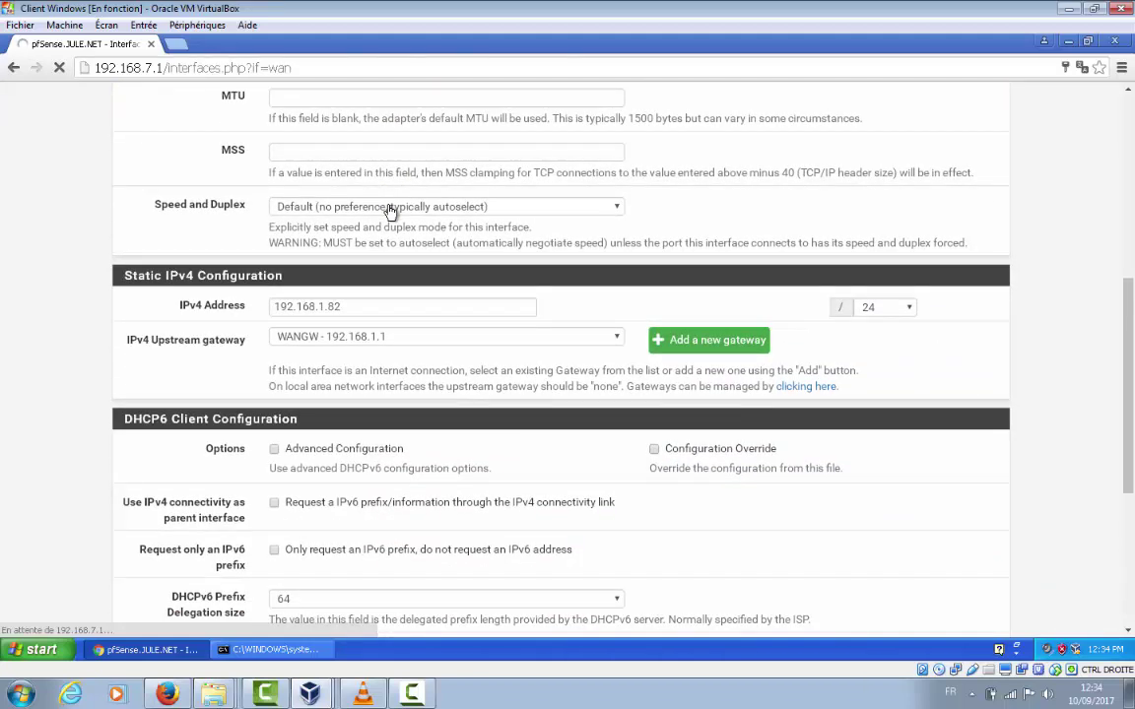
pyautogui.scroll(8, 390, 212)
pyautogui.scroll(-4, 390, 212)
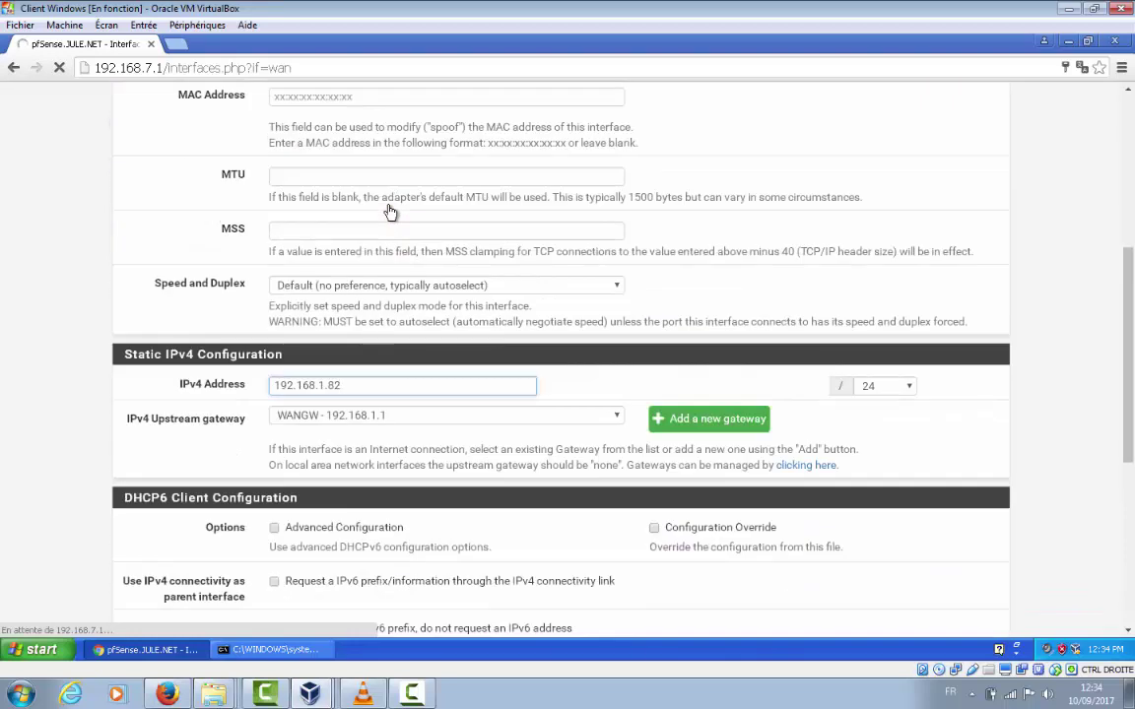
# Change the WAN IPv4 address to 192.168.1.85 and apply the change
pyautogui.press('BackSpace')
pyautogui.write('5')
pyautogui.scroll(-5, 390, 212)
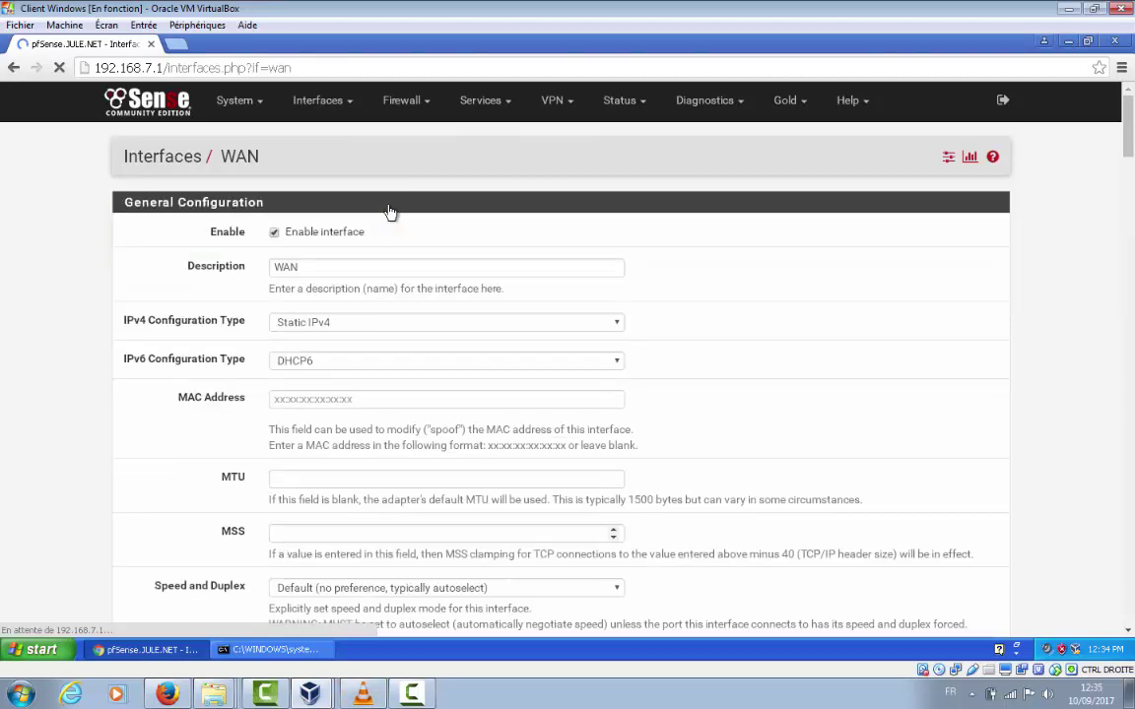
pyautogui.scroll(-3, 391, 213)
pyautogui.scroll(-3, 390, 213)
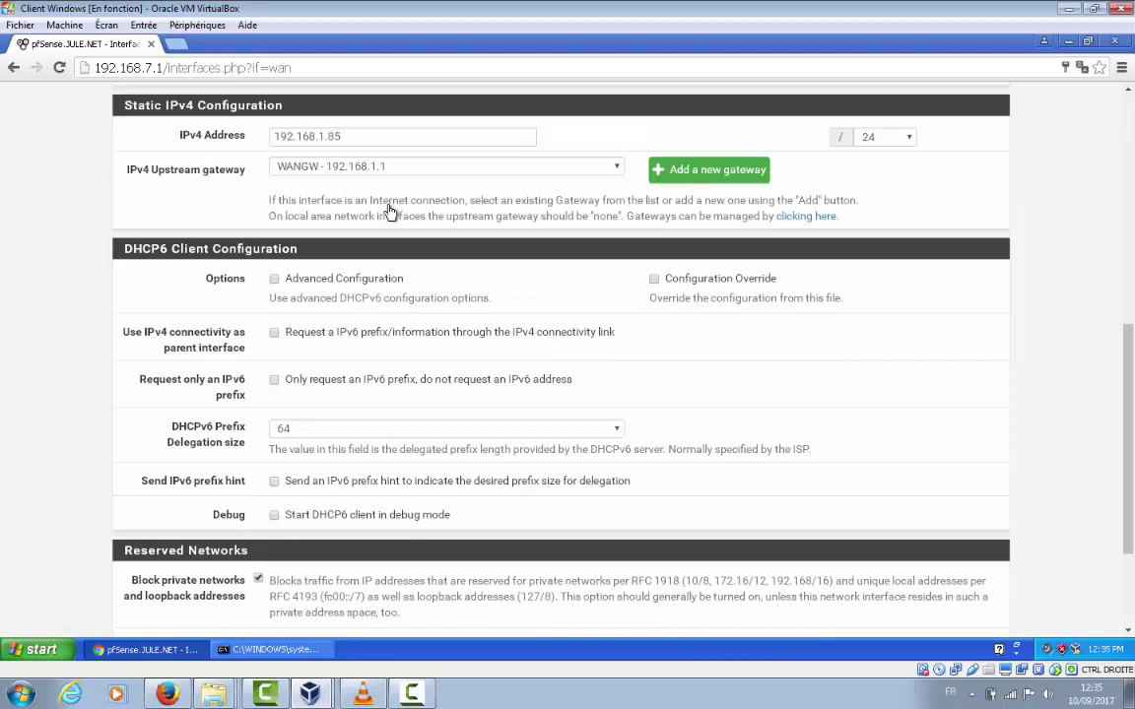
pyautogui.scroll(7, 390, 213)
# Open the Interfaces menu and move to the LAN entry
pyautogui.press('Tab')
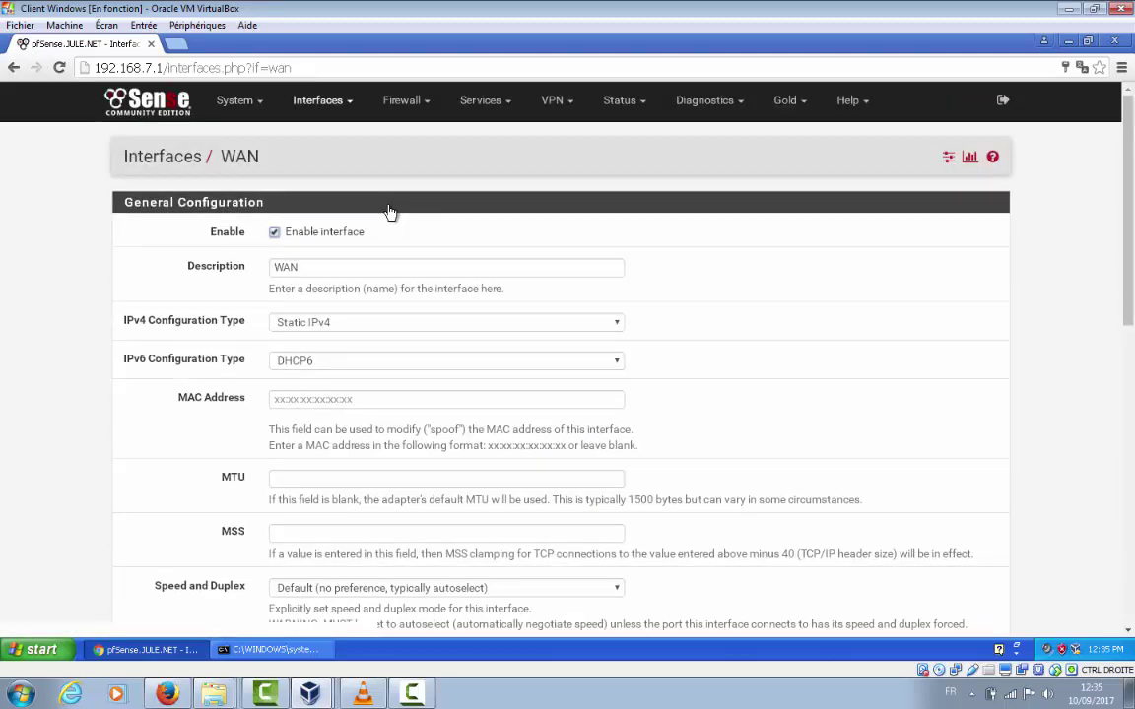
pyautogui.press('Tab')
pyautogui.hotkey('shift', 'Tab')
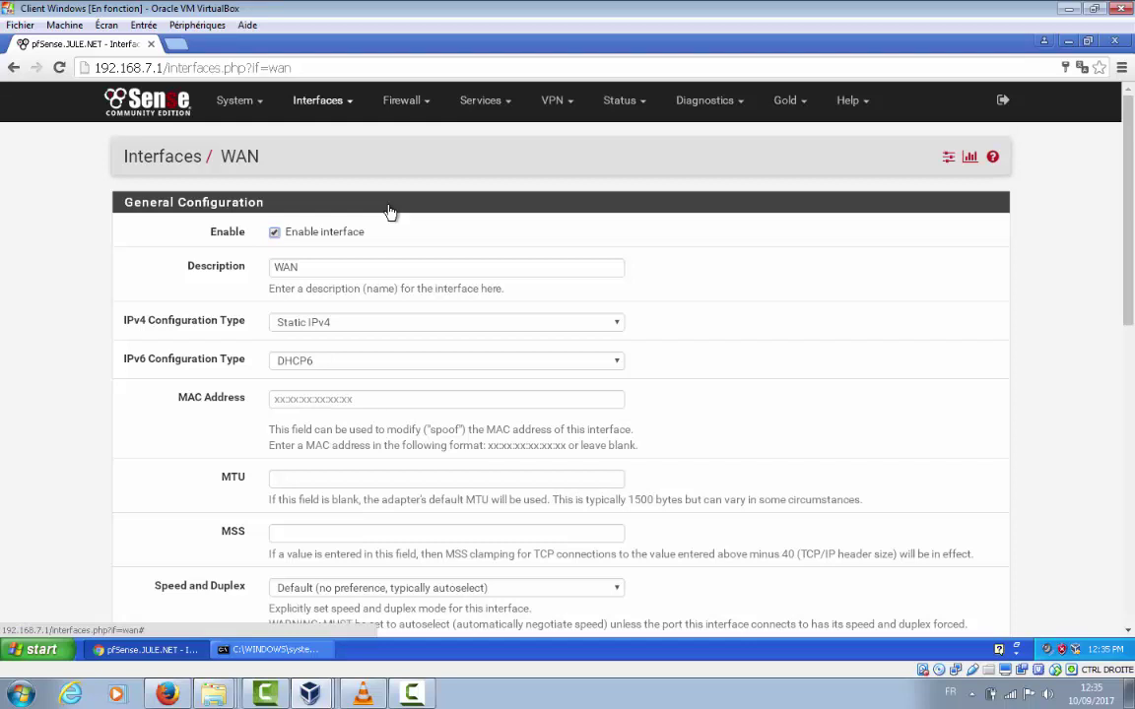
pyautogui.press('Return')
pyautogui.press('Up')
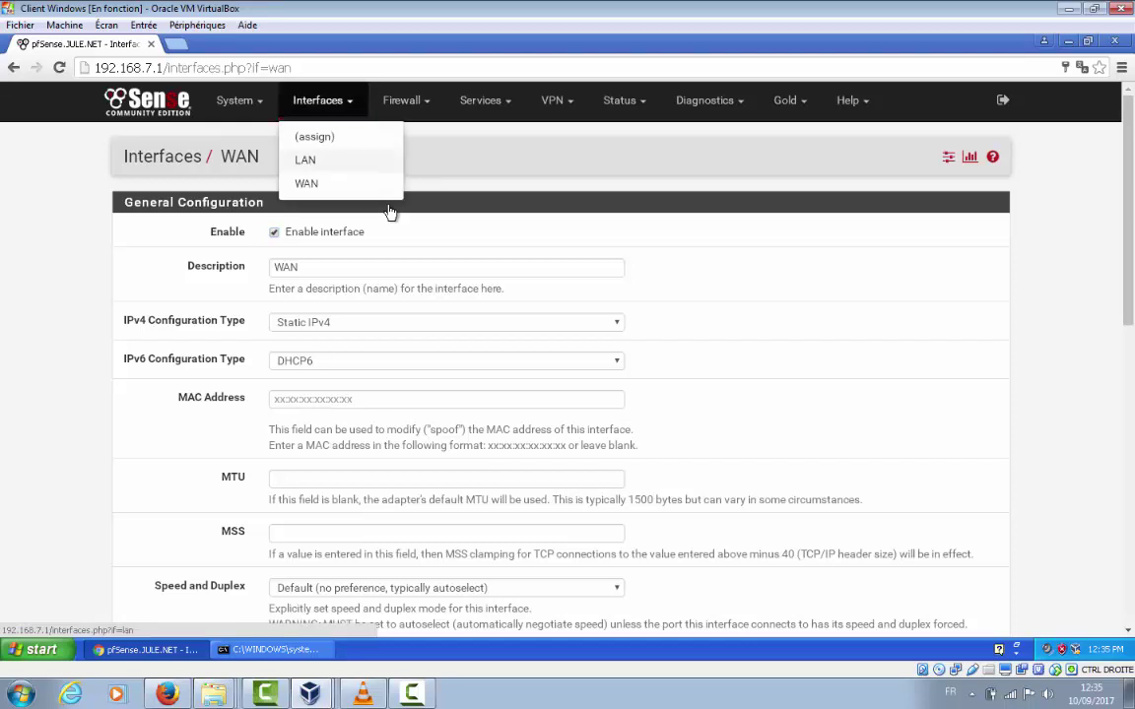
# Open the LAN interface page and review its static 192.168.7.1/24 configuration
pyautogui.press('Return')
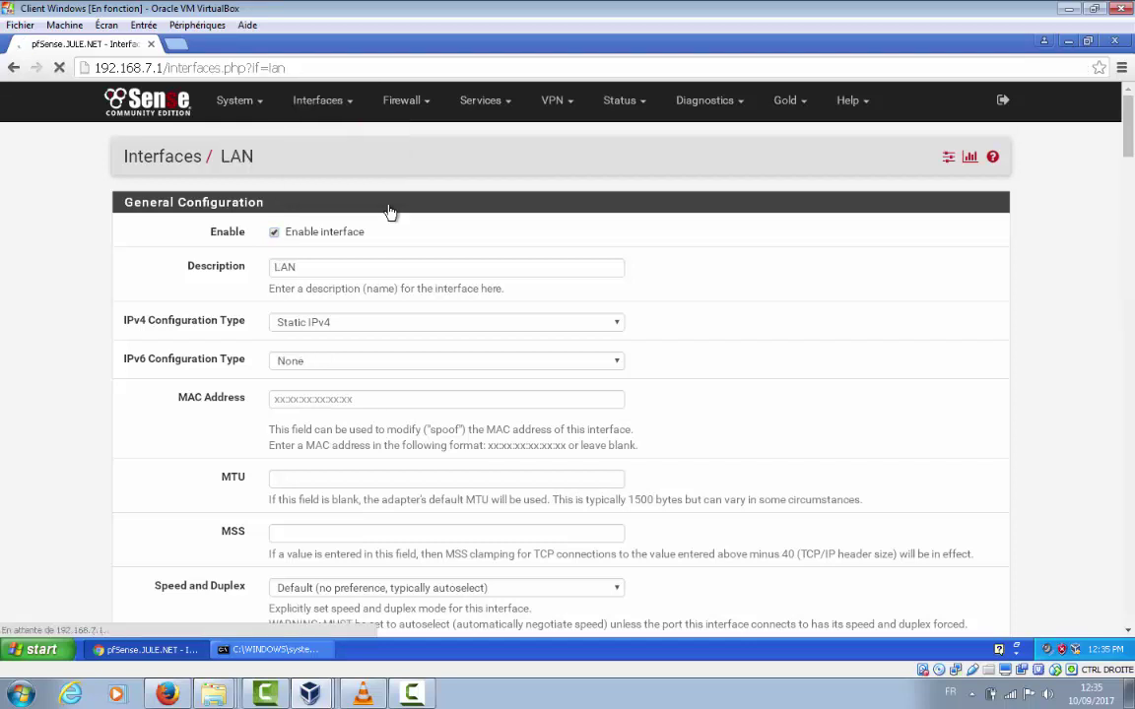
pyautogui.scroll(-3, 390, 212)
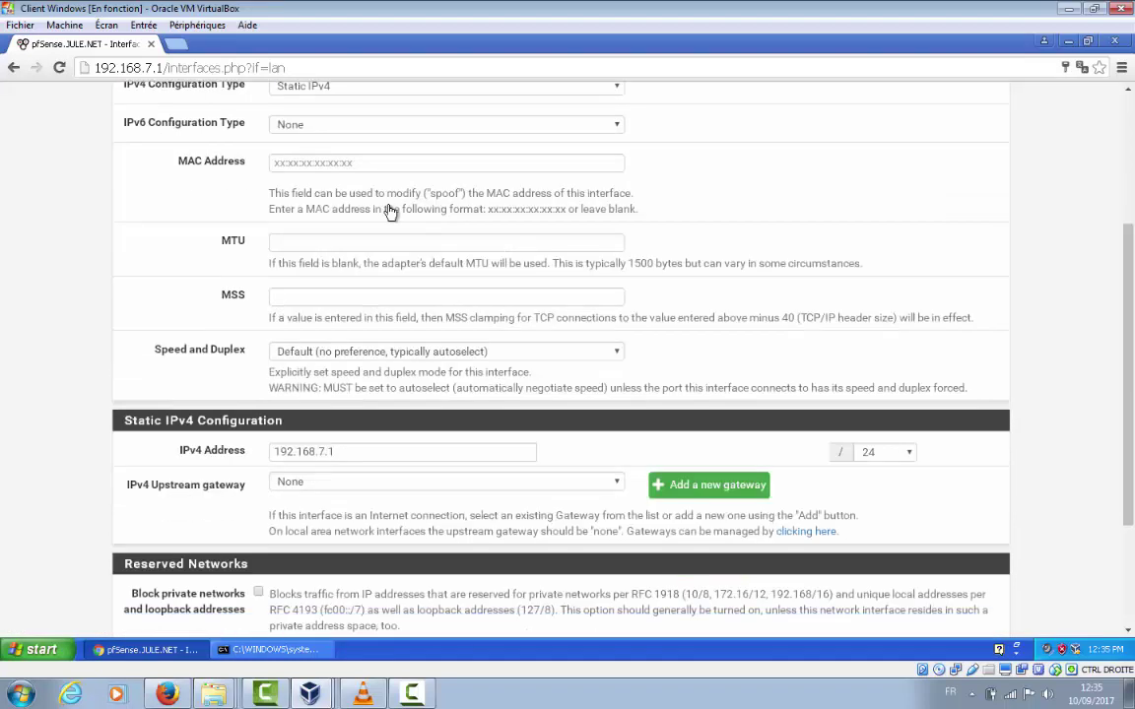
pyautogui.scroll(-3, 390, 212)
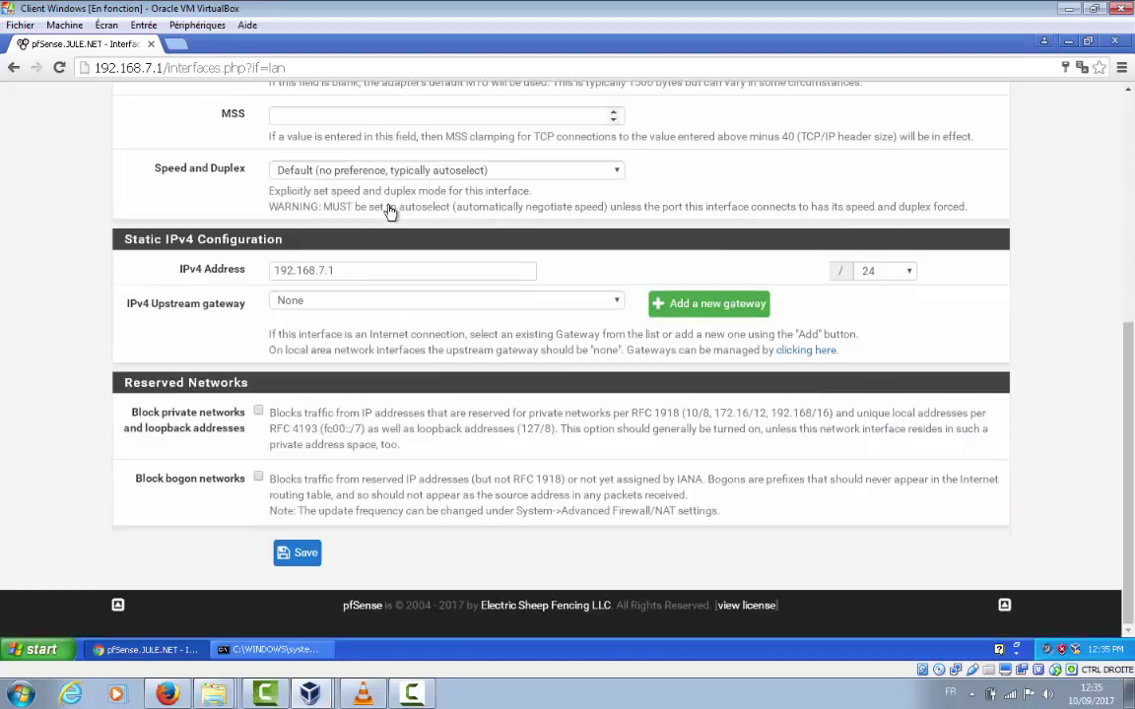
pyautogui.scroll(6, 390, 212)
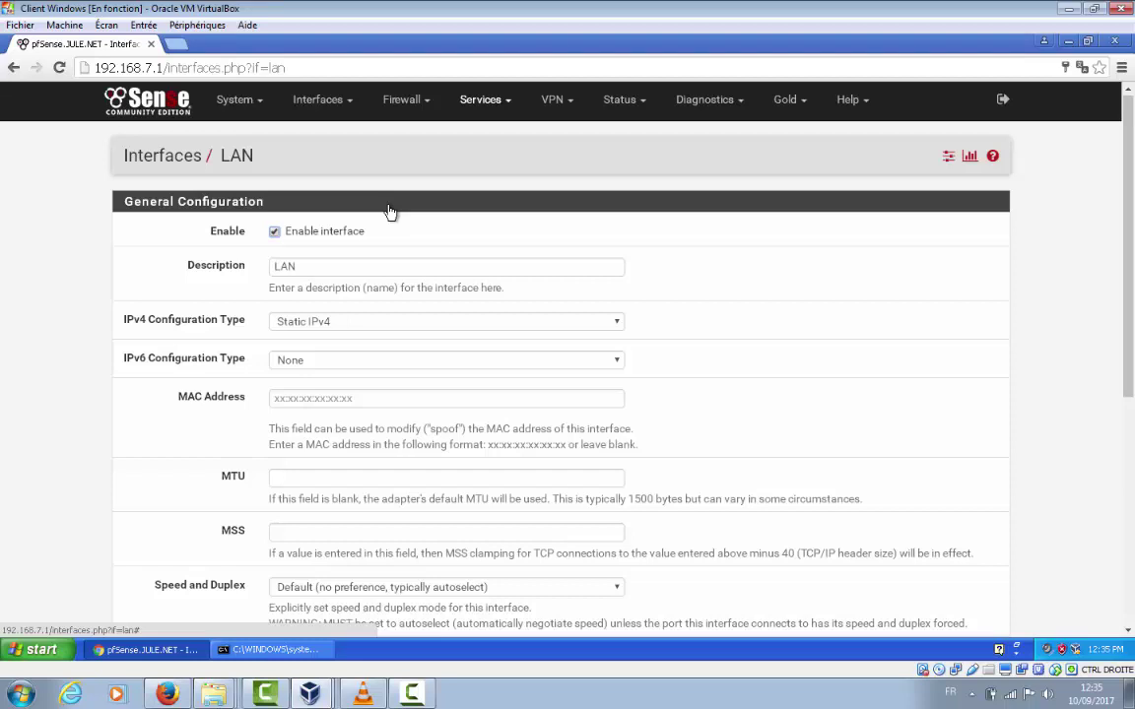
# Open the Services > DNS Forwarder settings page
pyautogui.press('Return')
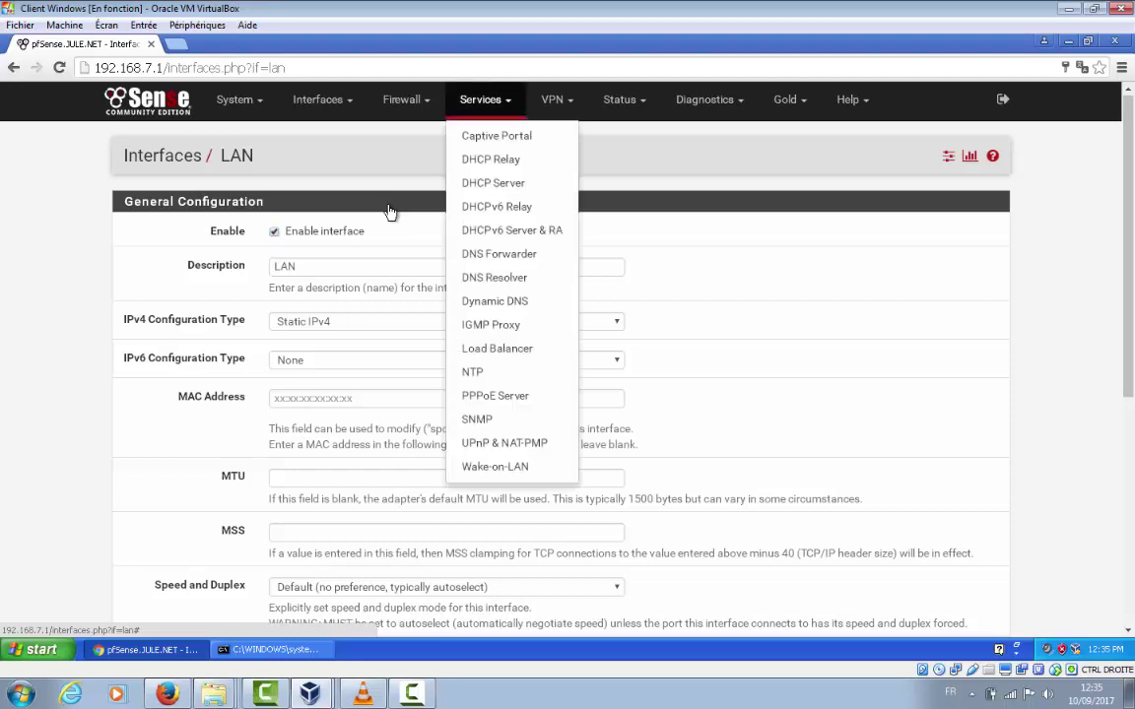
pyautogui.press('Down')
pyautogui.press('Down')
pyautogui.press('Down')
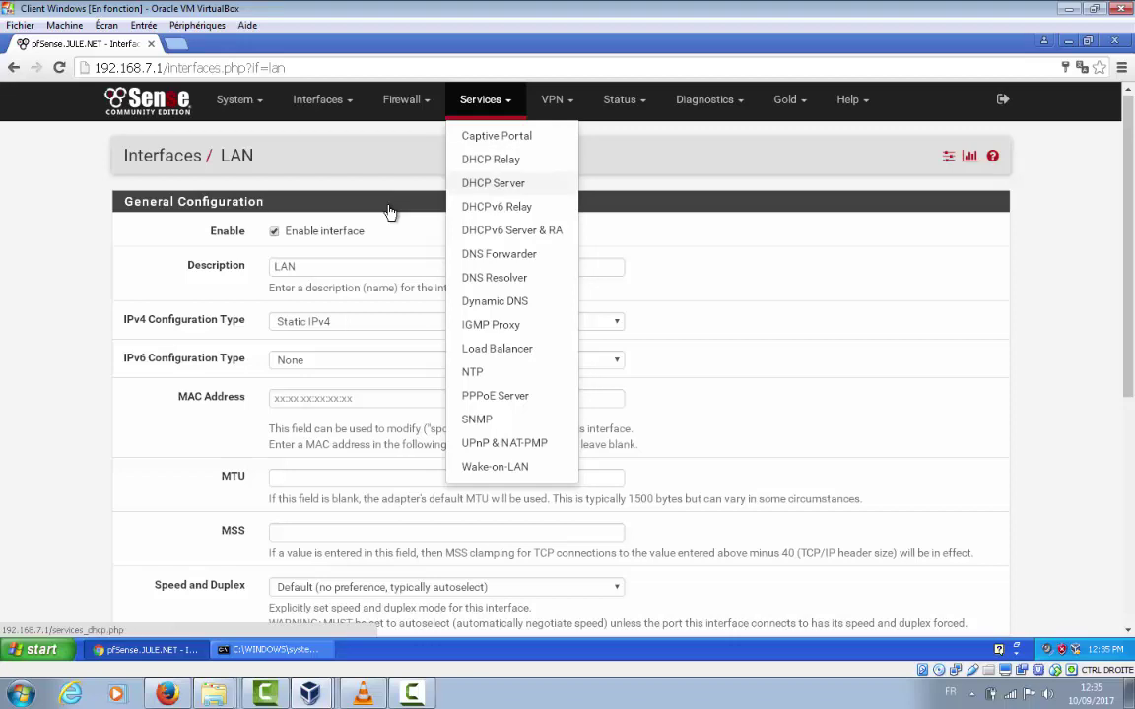
pyautogui.press('Up')
pyautogui.press('Up')
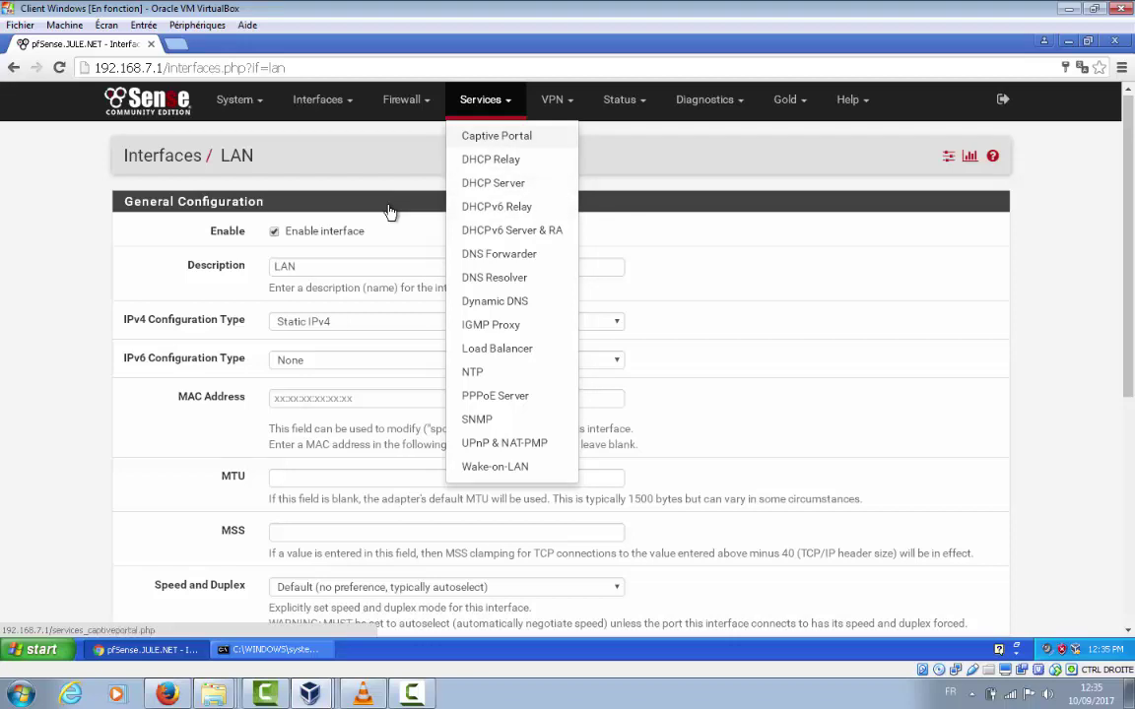
pyautogui.press('Down')
pyautogui.press('Down')
pyautogui.press('Down')
pyautogui.press('Down')
pyautogui.press('Down')
pyautogui.press('Down')
pyautogui.press('Down')
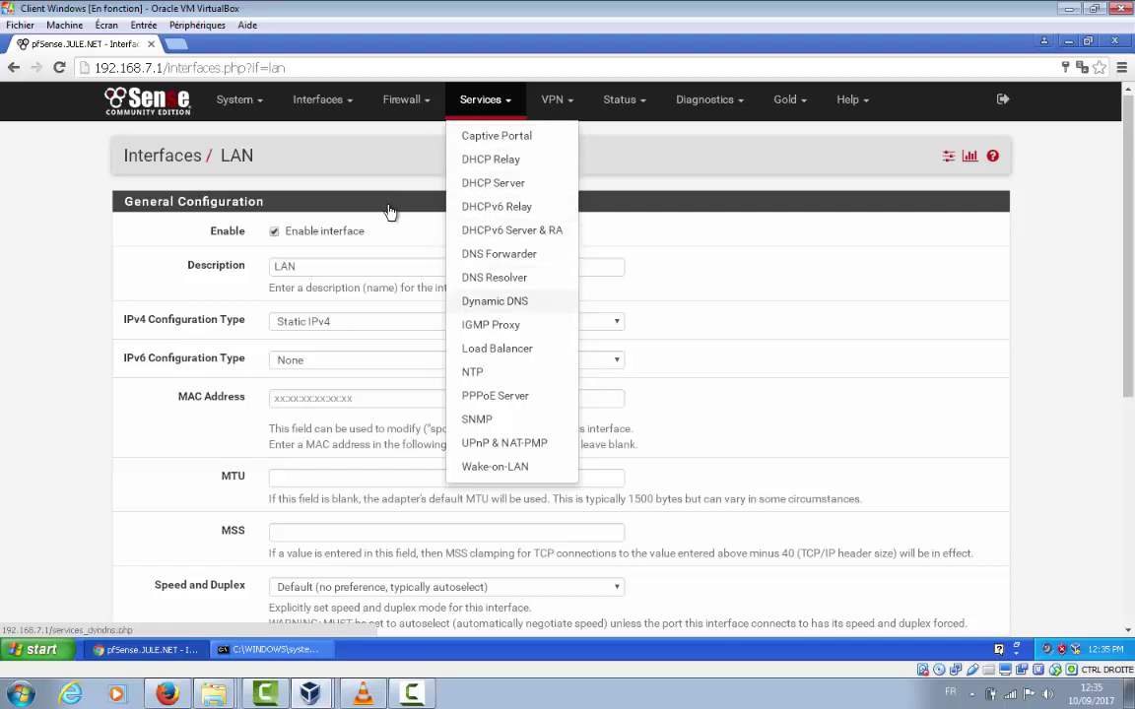
pyautogui.press('Up')
pyautogui.press('Up')
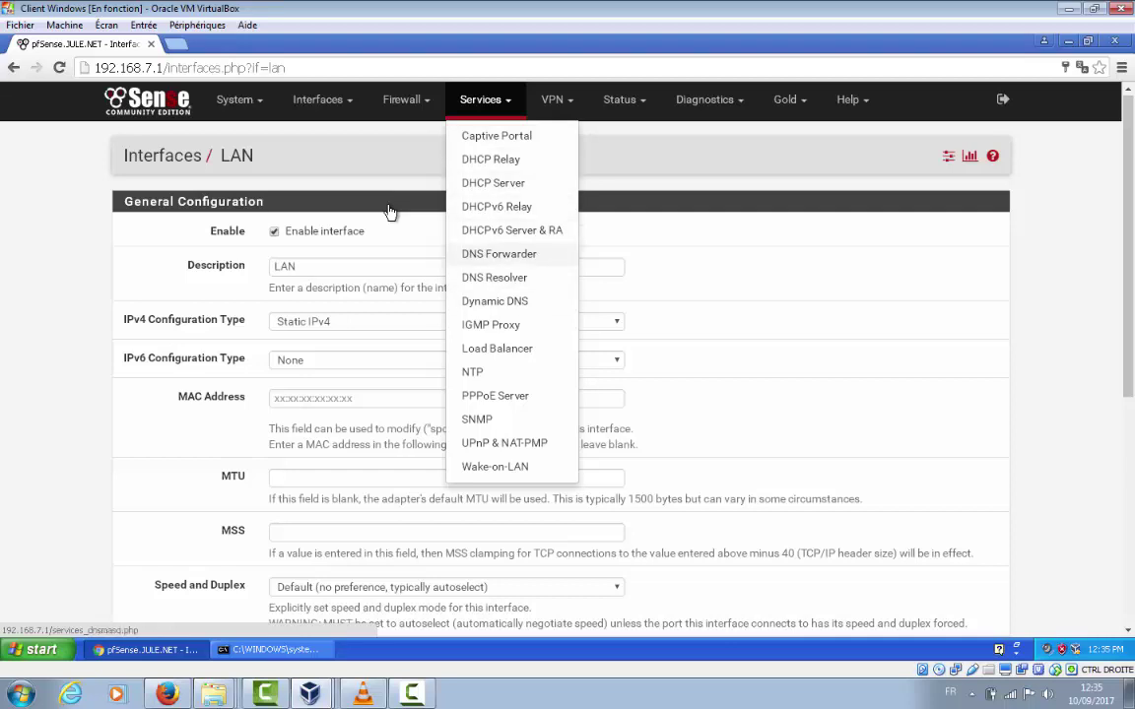
pyautogui.press('Return')
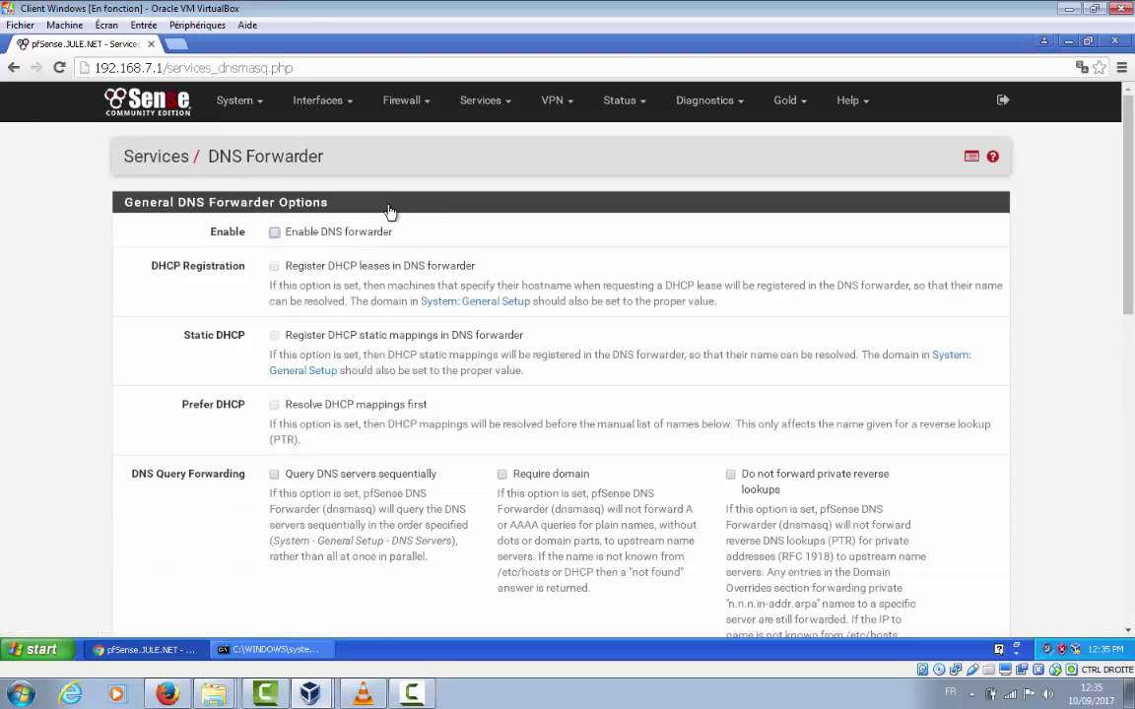
# Open the Services > DNS Resolver settings page
pyautogui.press('Tab')
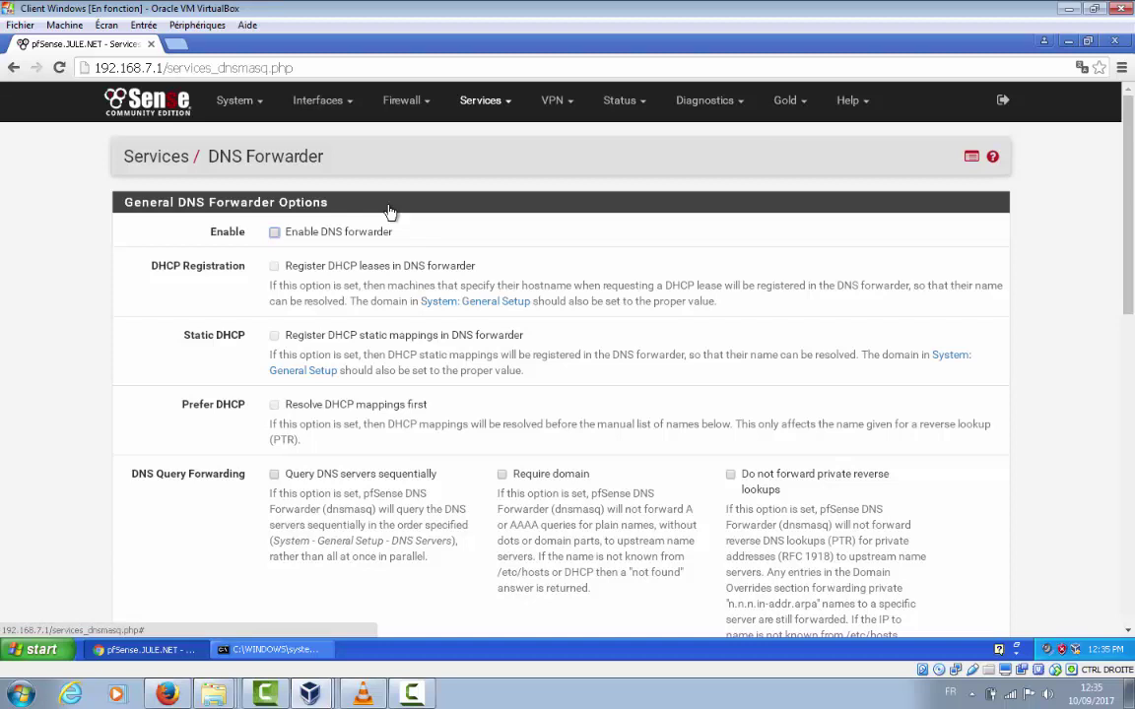
pyautogui.press('Return')
pyautogui.press('Down')
pyautogui.press('Down')
pyautogui.press('Down')
pyautogui.press('Down')
pyautogui.press('Down')
pyautogui.press('Down')
pyautogui.press('Down')
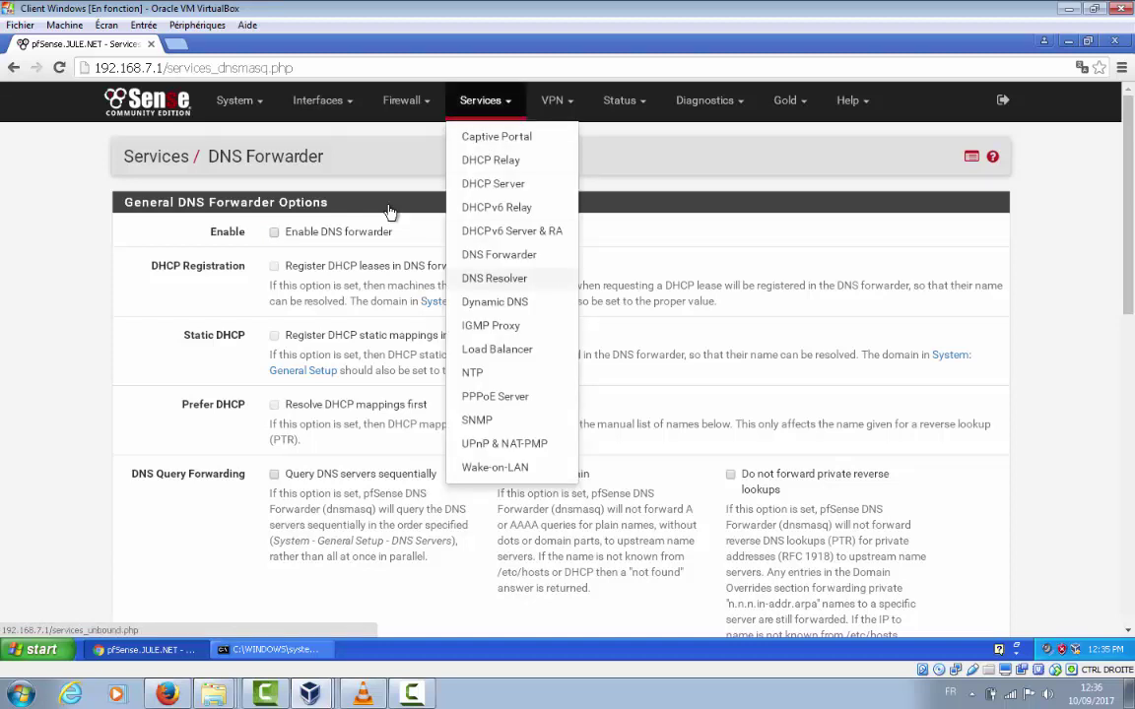
pyautogui.press('Return')
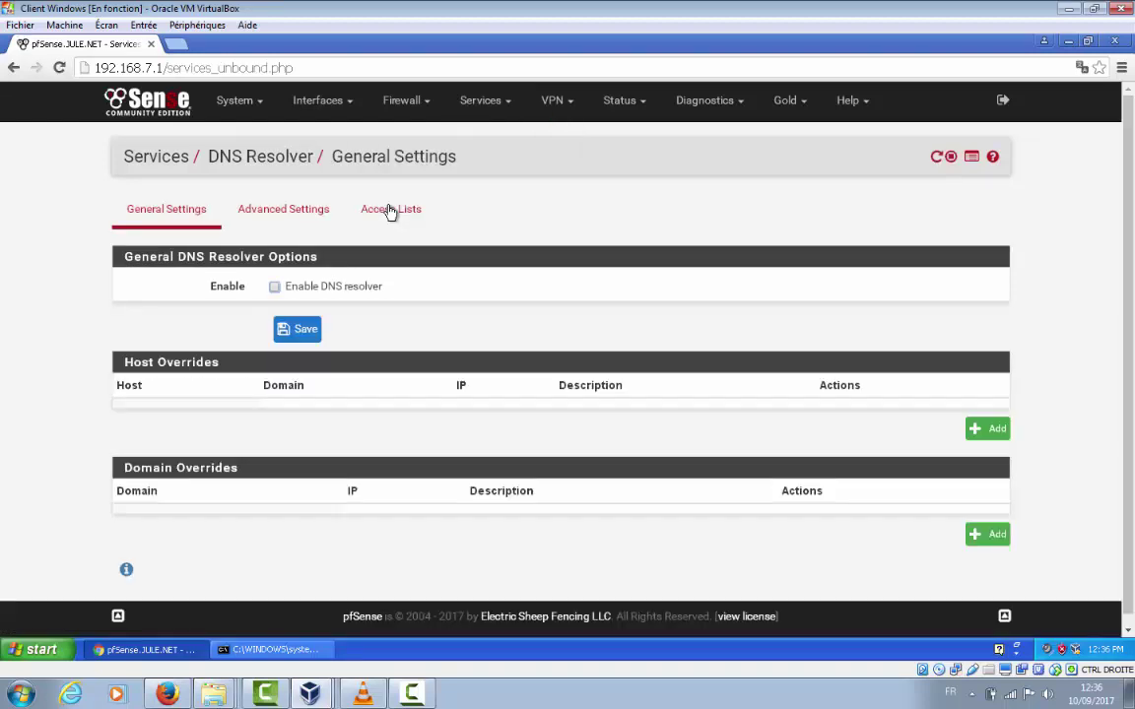
# Save the DNS Resolver left disabled, then return to Services > DNS Forwarder
pyautogui.press('Tab')
pyautogui.click(391, 210)
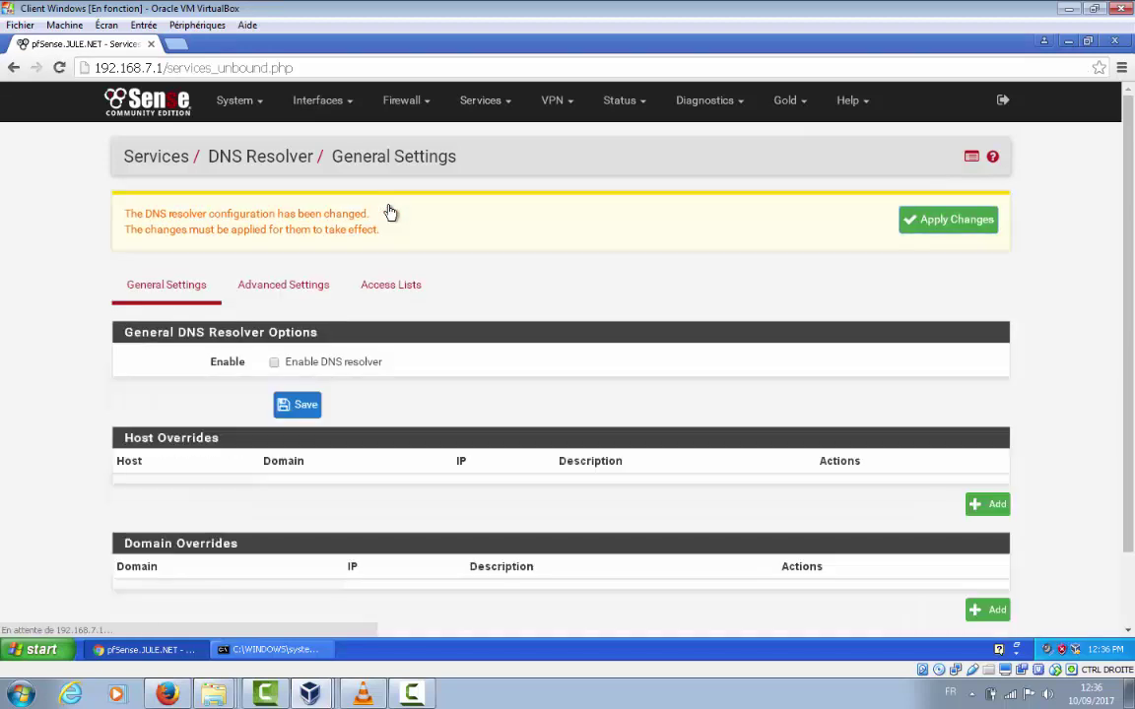
pyautogui.click(484, 100)
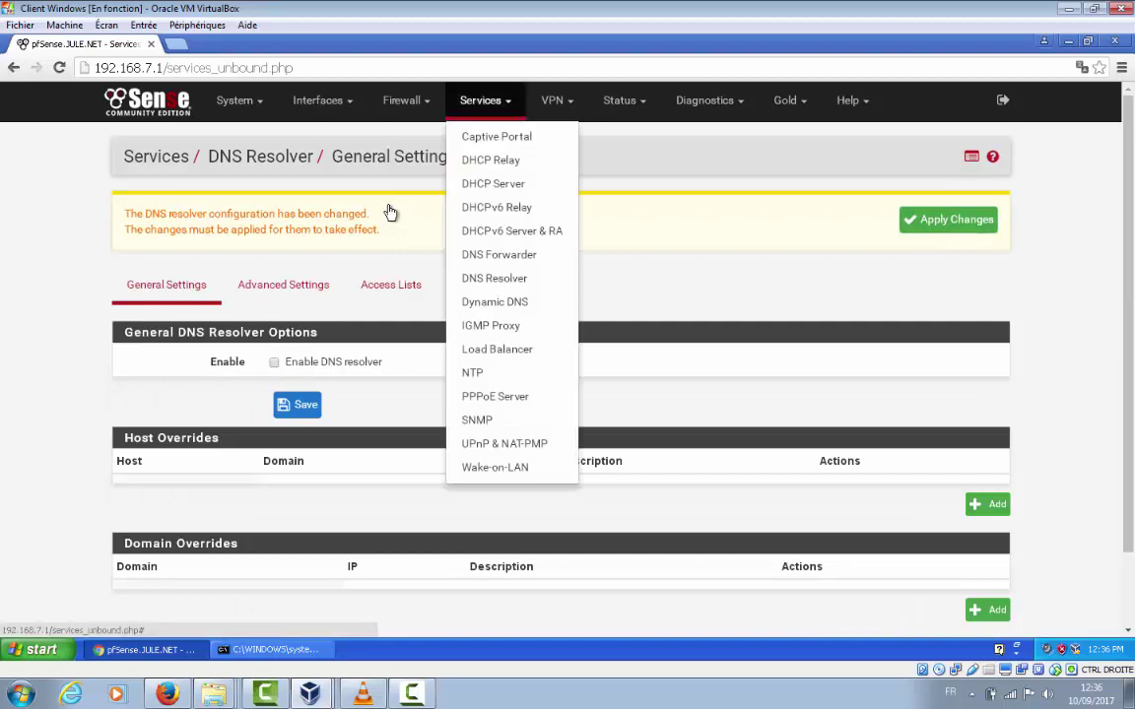
pyautogui.click(499, 254)
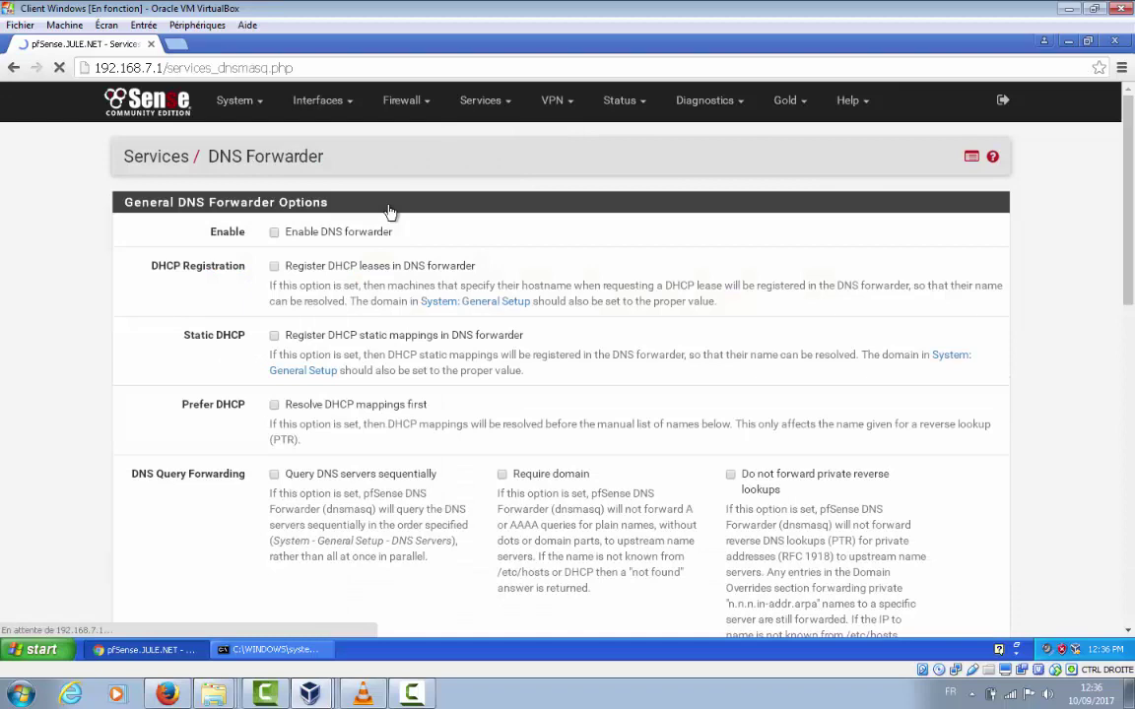
# Check Enable DNS forwarder and save the DNS Forwarder settings
pyautogui.click(274, 231)
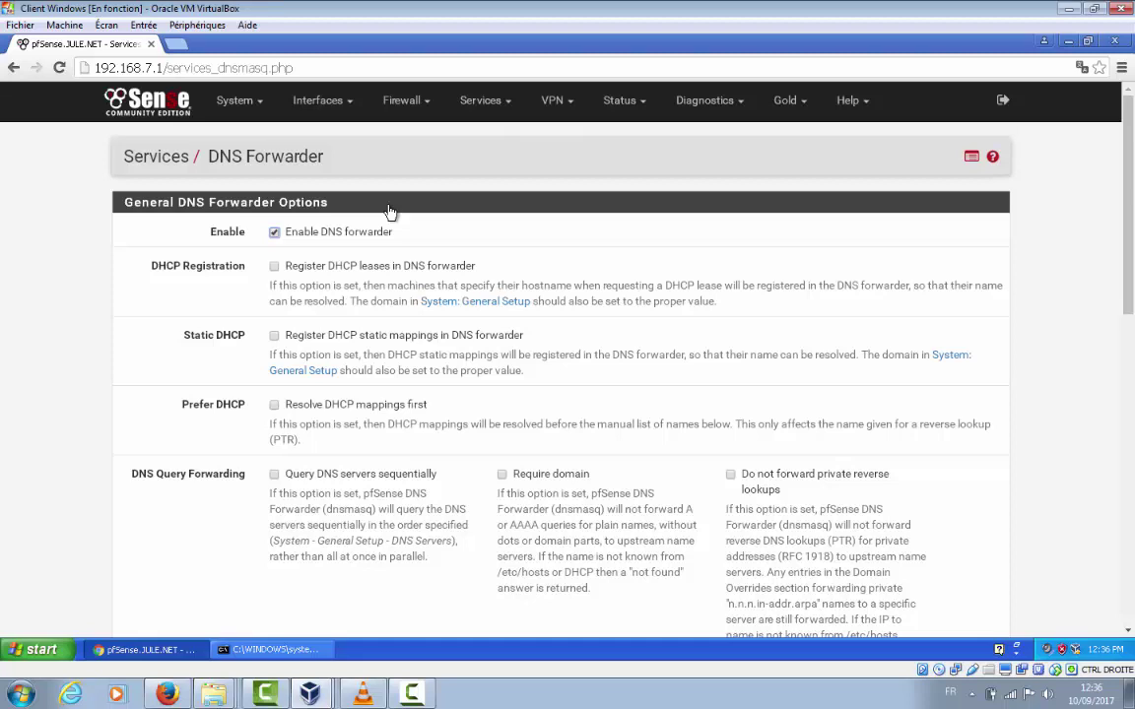
pyautogui.scroll(-3, 391, 212)
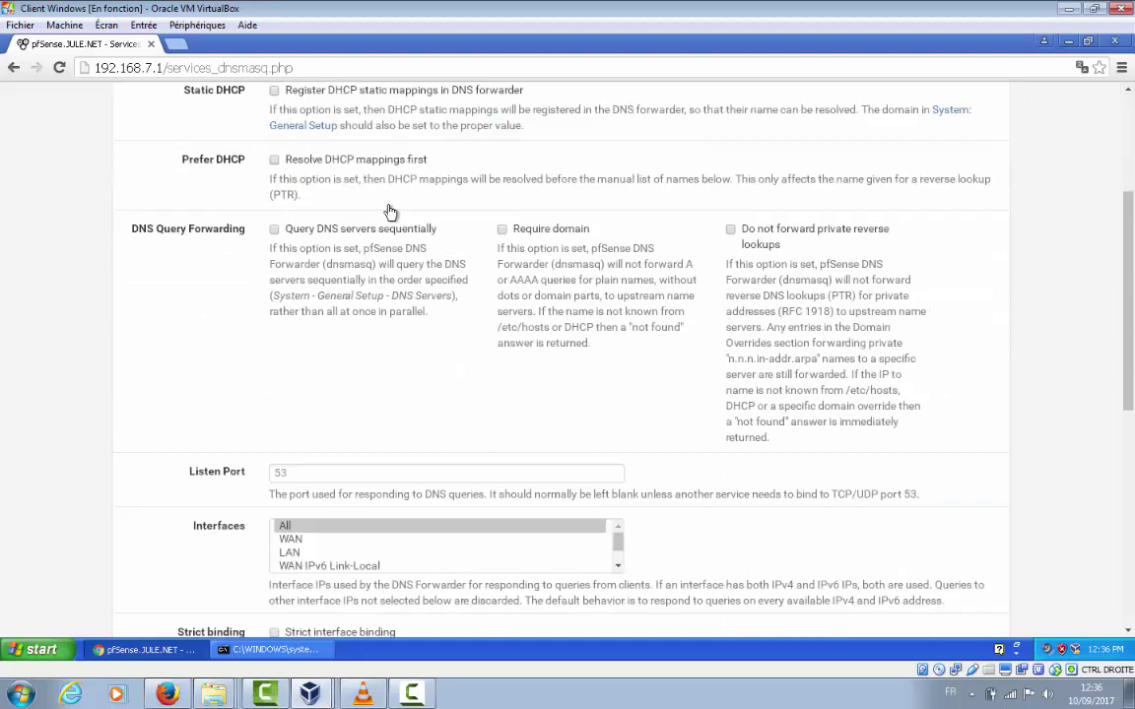
pyautogui.scroll(-2, 390, 212)
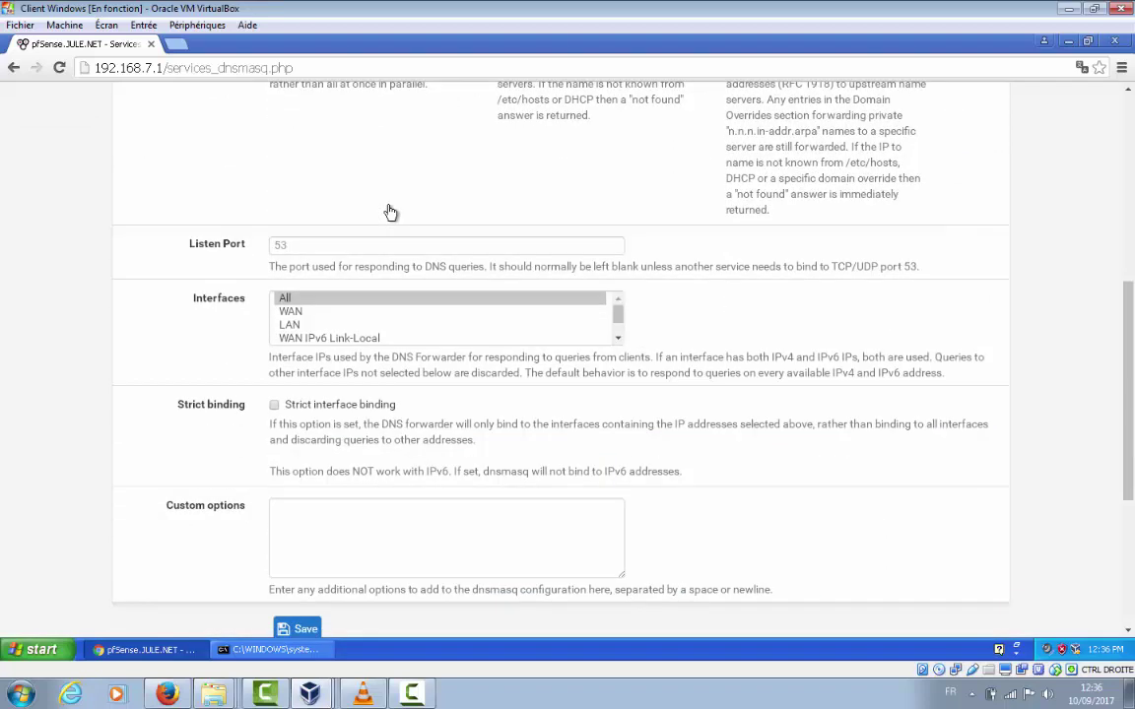
pyautogui.scroll(-3, 390, 211)
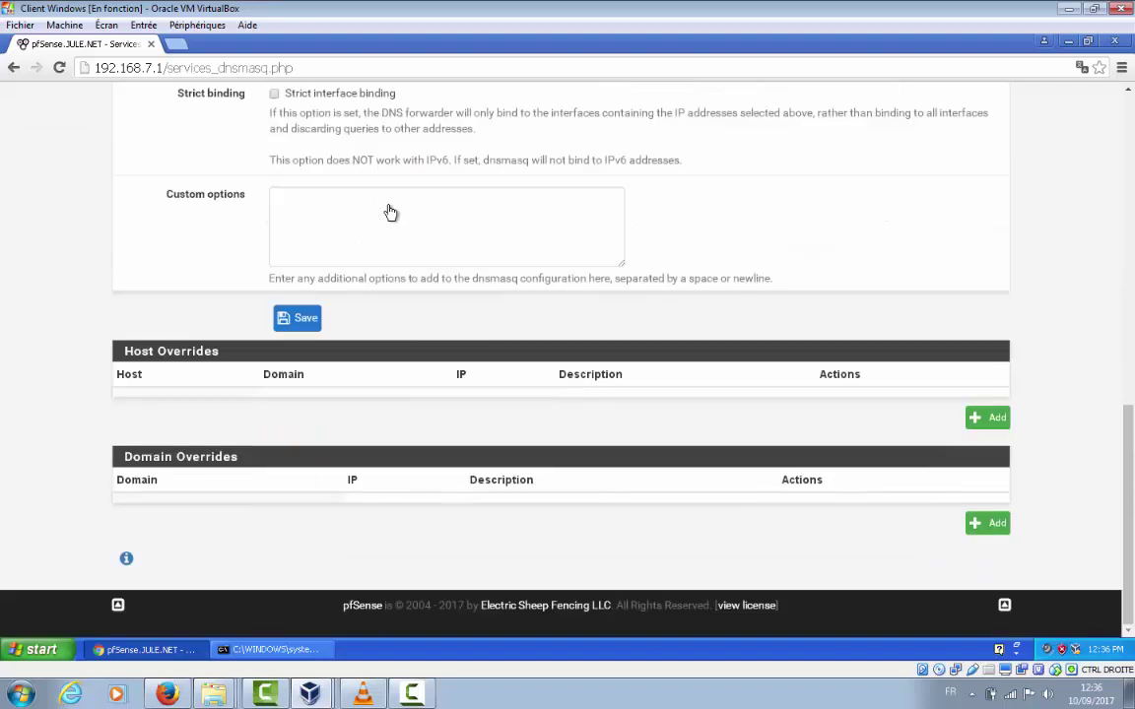
pyautogui.press('Tab')
pyautogui.press('Return')
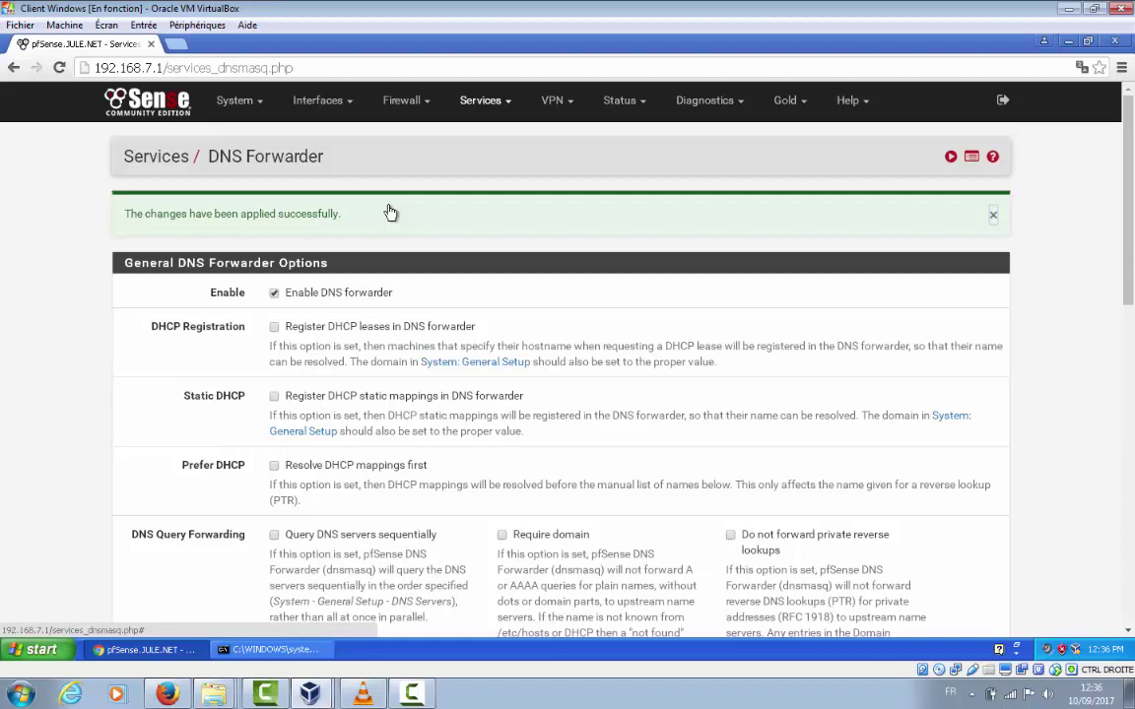
# Go to Services > DHCP Server for the LAN interface
pyautogui.press('Return')
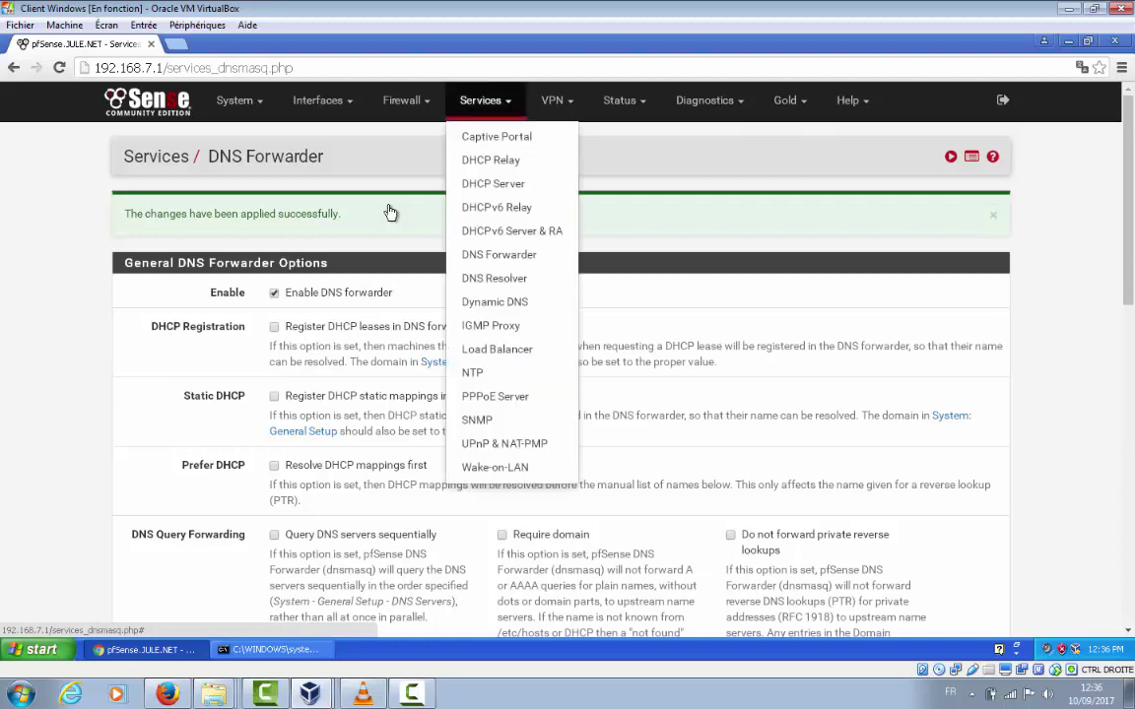
pyautogui.press('Down')
pyautogui.press('Down')
pyautogui.press('Down')
pyautogui.press('Down')
pyautogui.press('Down')
pyautogui.press('Down')
pyautogui.press('Down')
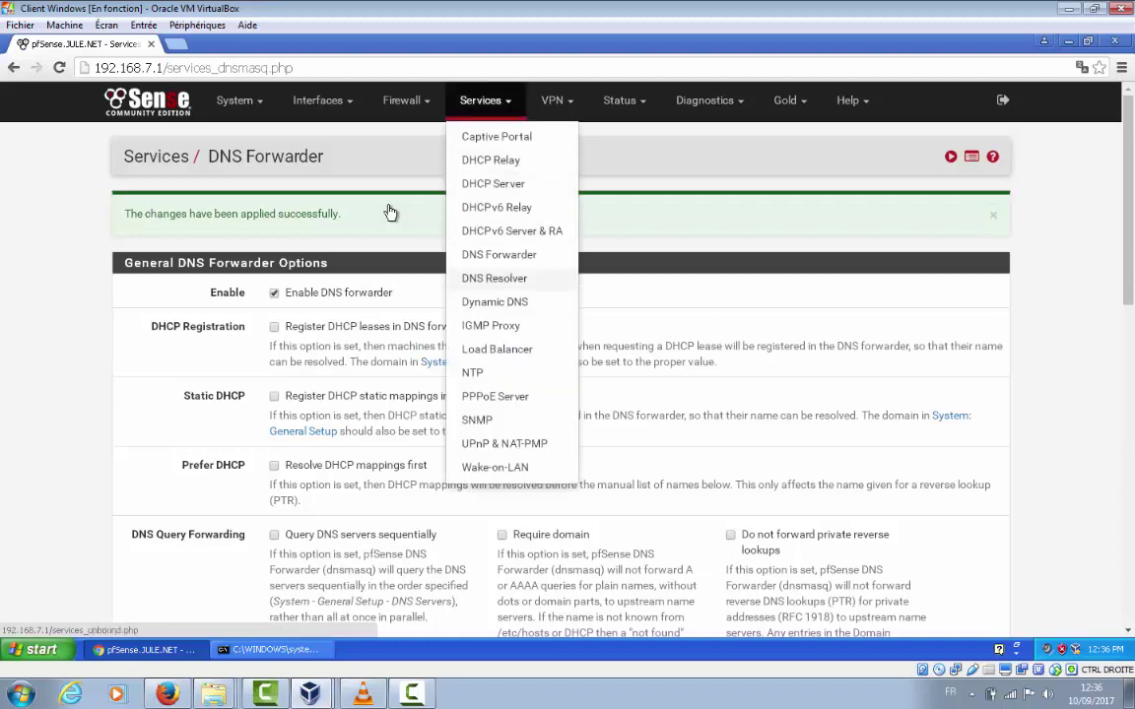
pyautogui.press('Up')
pyautogui.press('Up')
pyautogui.press('Up')
pyautogui.press('Down')
pyautogui.press('Down')
pyautogui.press('Down')
pyautogui.press('Down')
pyautogui.press('Down')
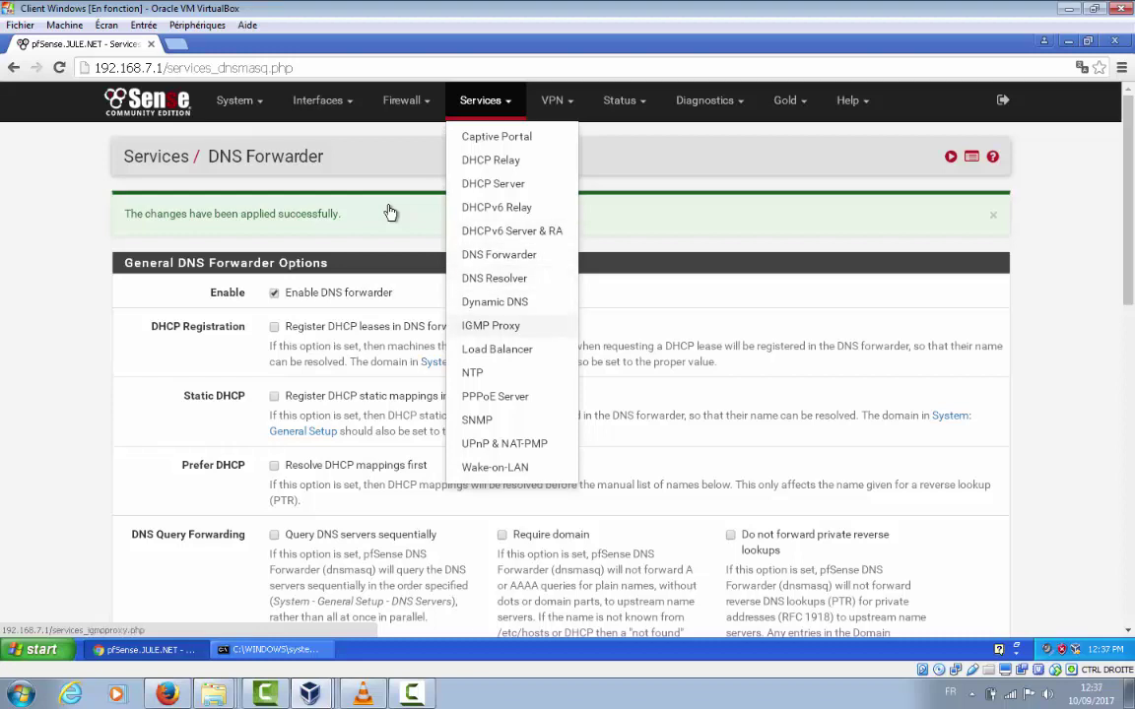
pyautogui.press('Up')
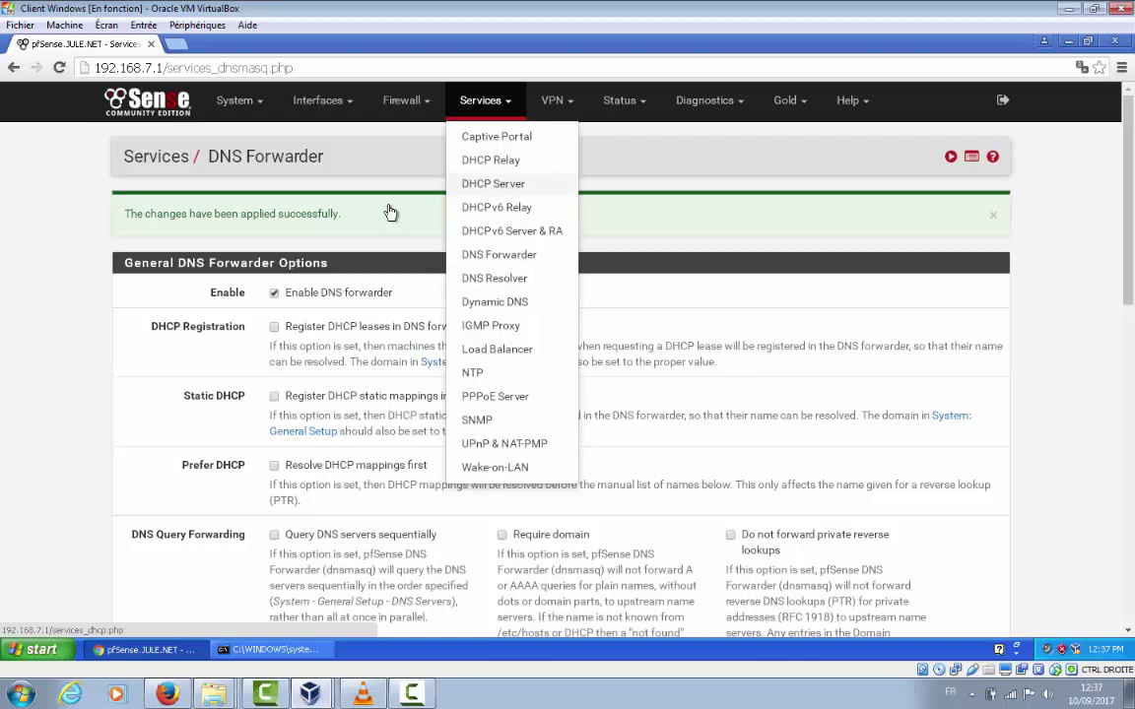
pyautogui.press('Return')
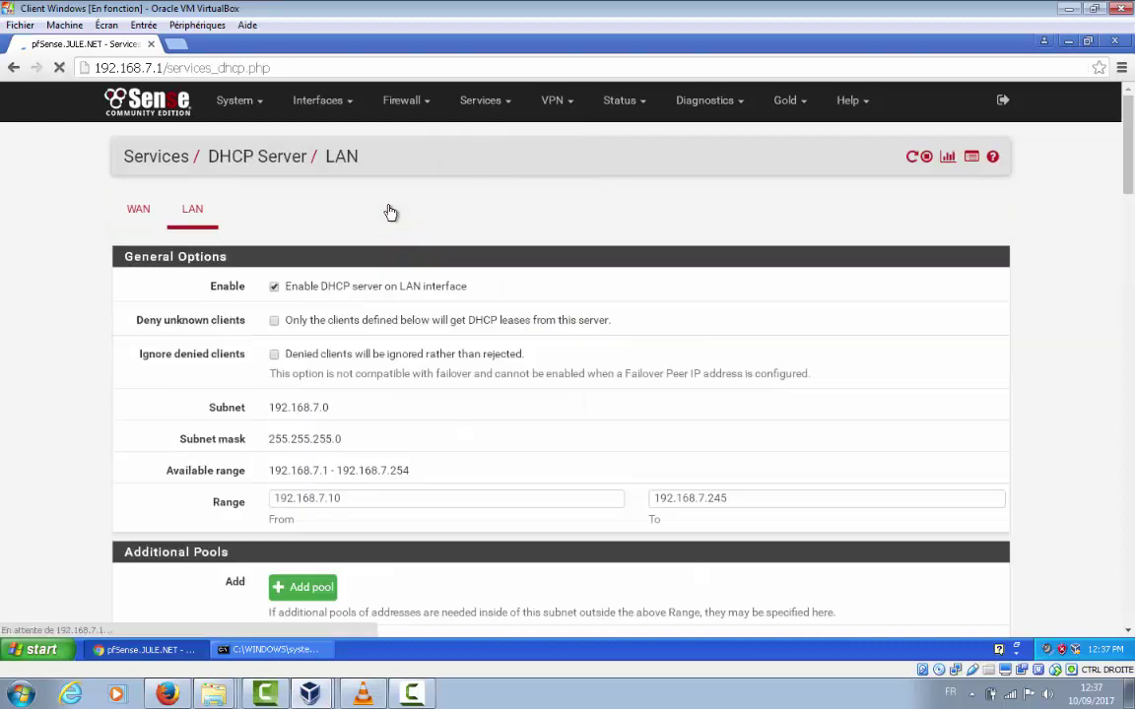
pyautogui.scroll(-3, 390, 212)
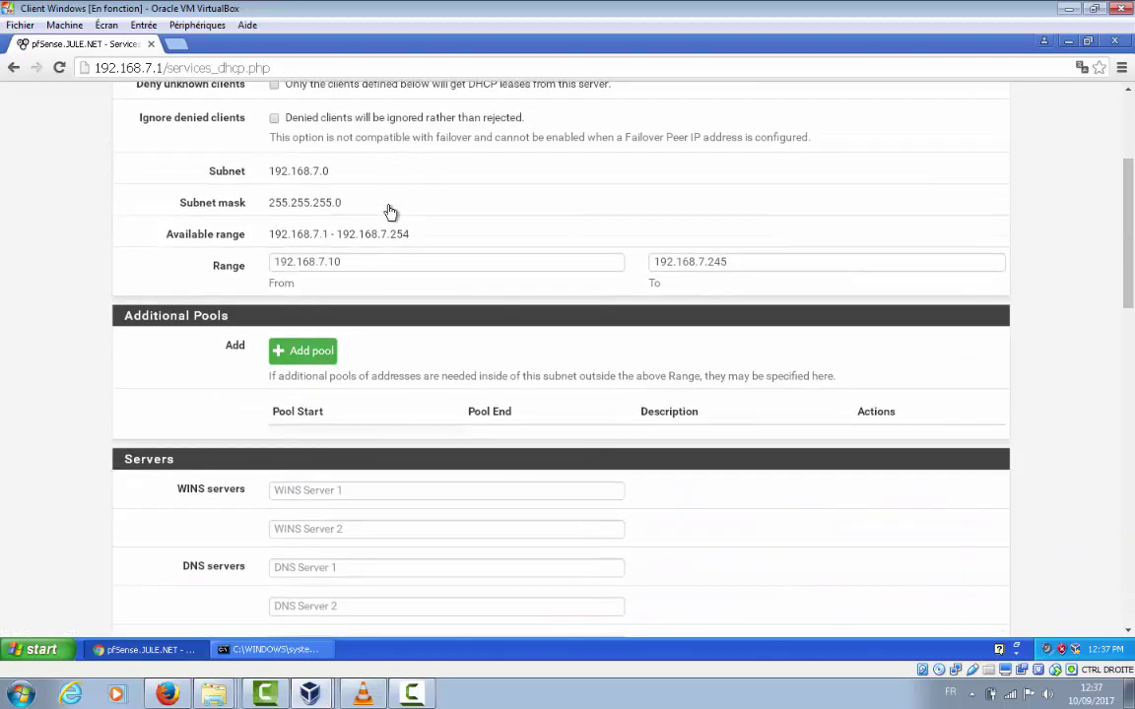
pyautogui.scroll(3, 390, 212)
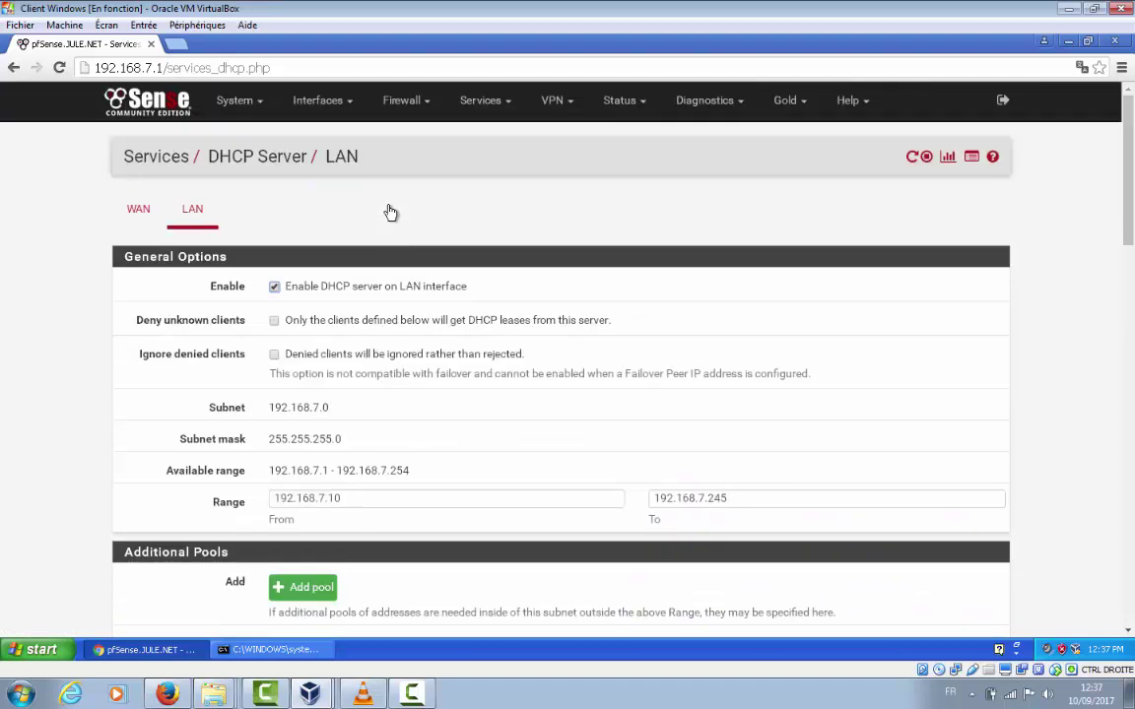
pyautogui.scroll(-6, 390, 212)
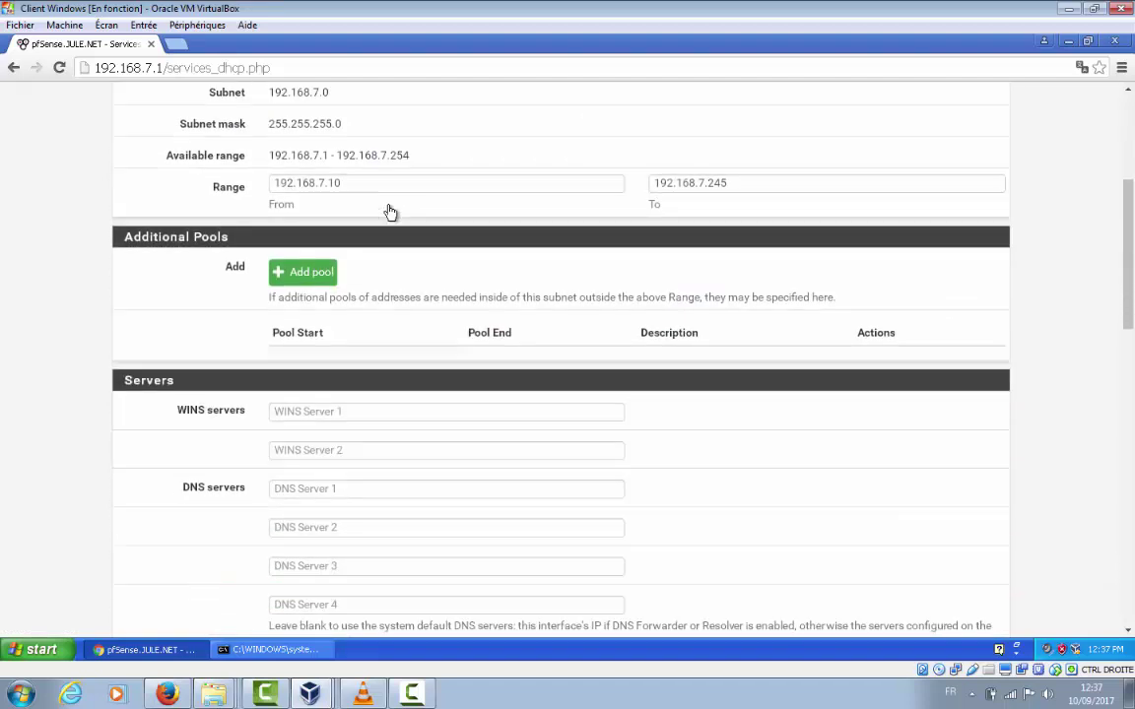
pyautogui.scroll(-1, 390, 212)
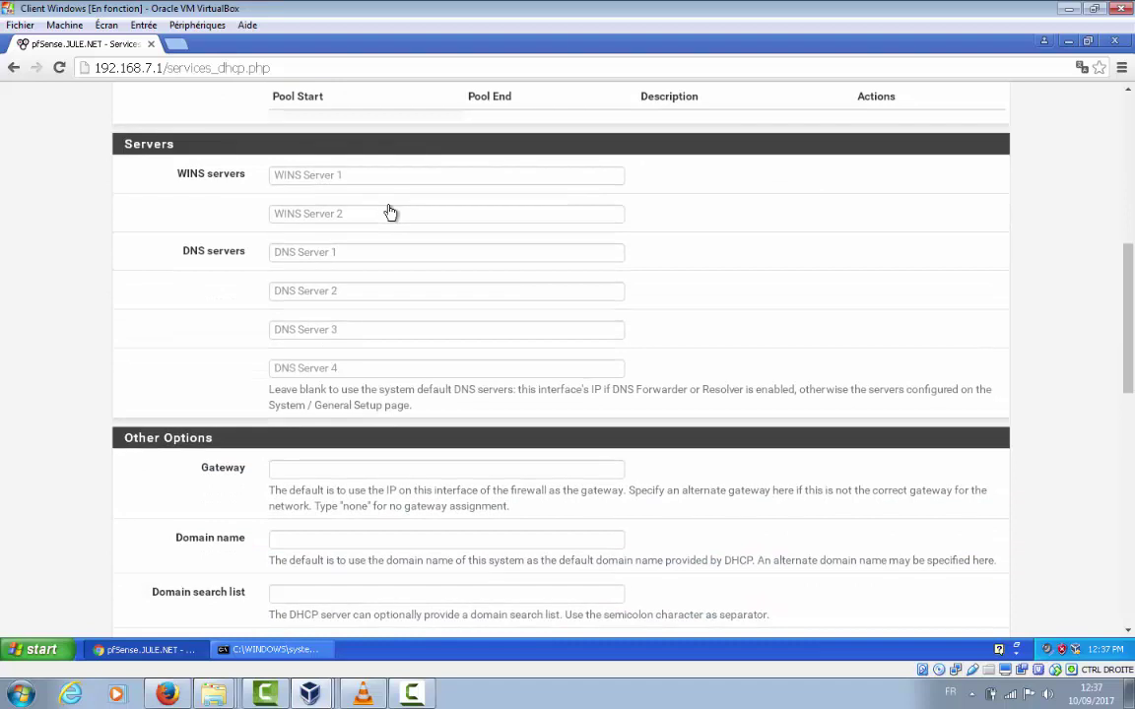
pyautogui.scroll(4, 390, 212)
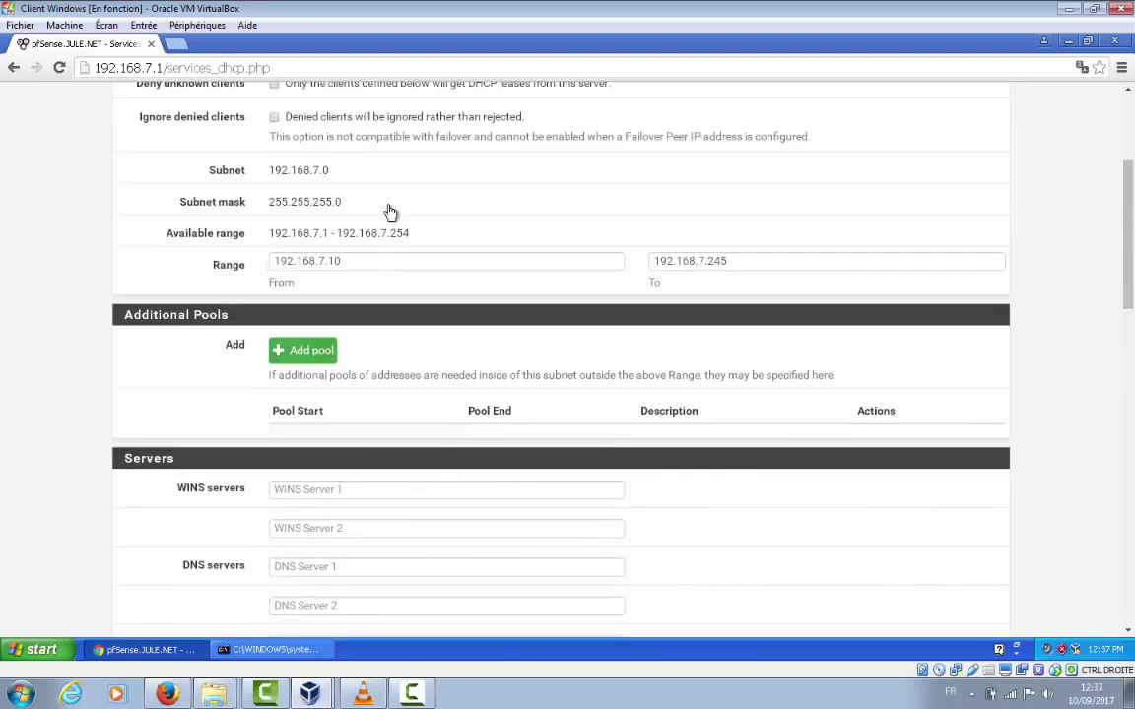
pyautogui.scroll(-2, 390, 211)
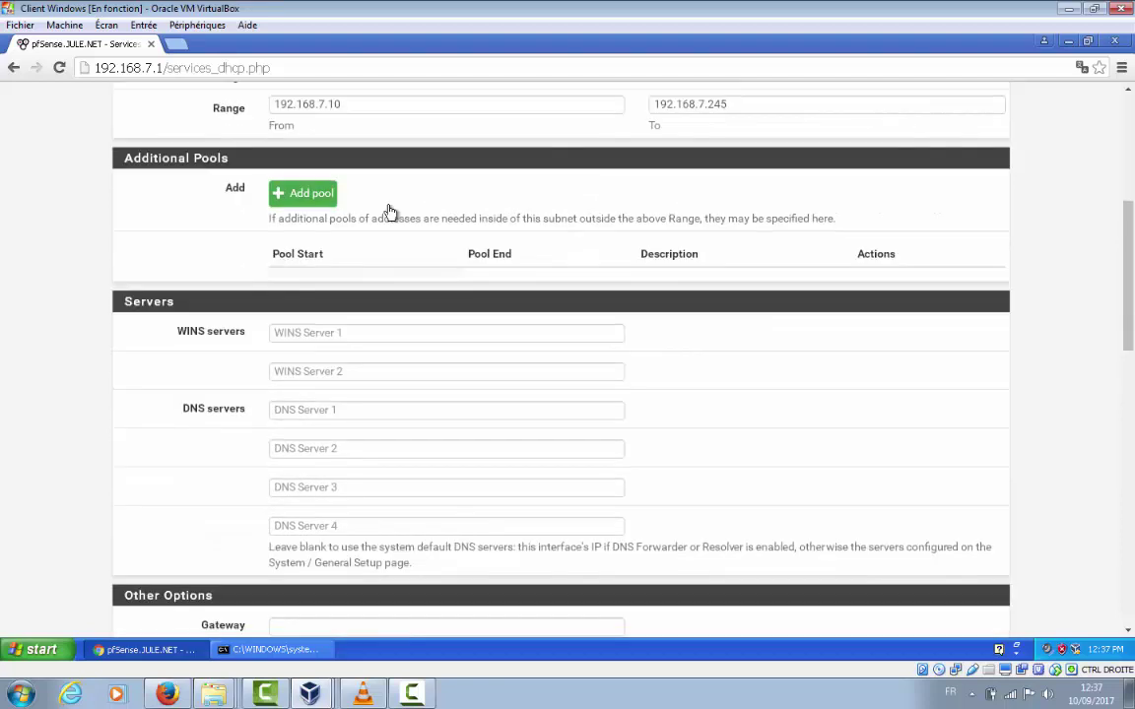
pyautogui.scroll(4, 390, 212)
pyautogui.scroll(-3, 390, 211)
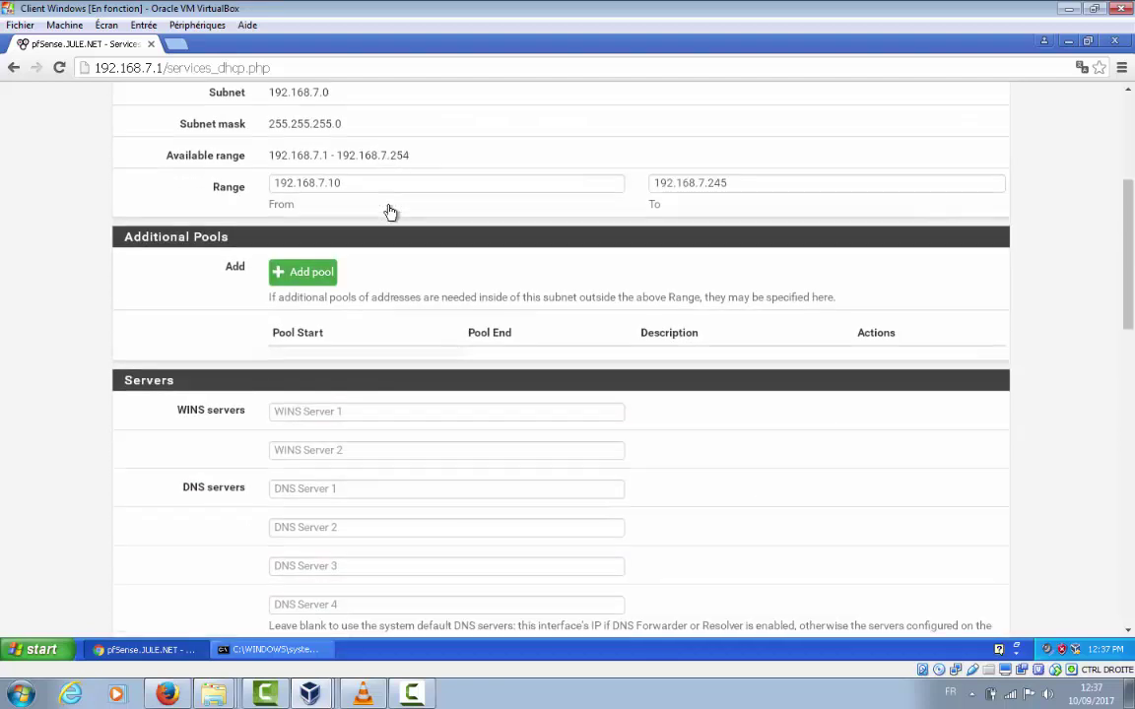
pyautogui.scroll(-3, 390, 211)
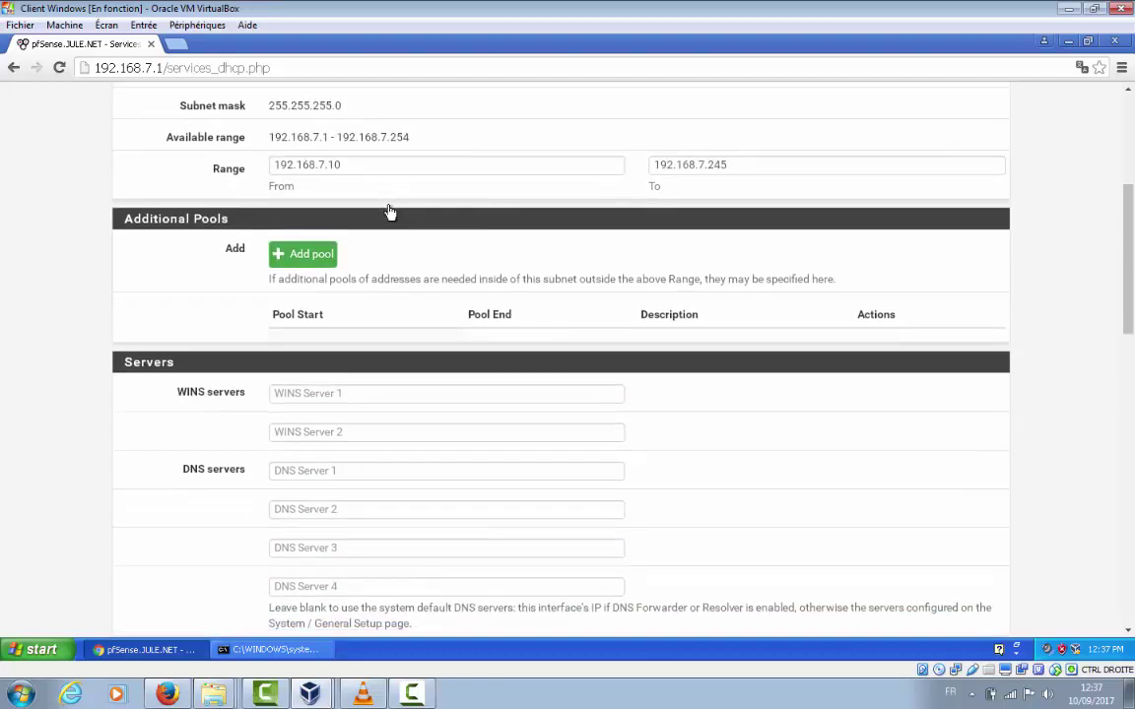
pyautogui.scroll(-2, 390, 212)
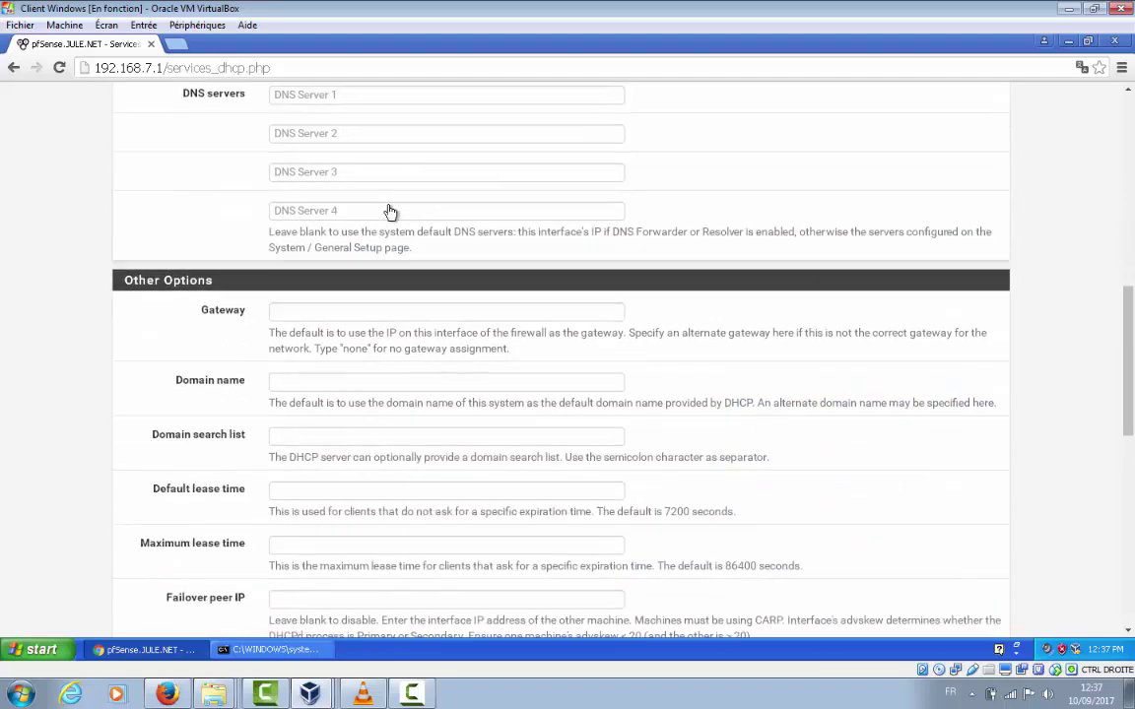
pyautogui.scroll(2, 390, 212)
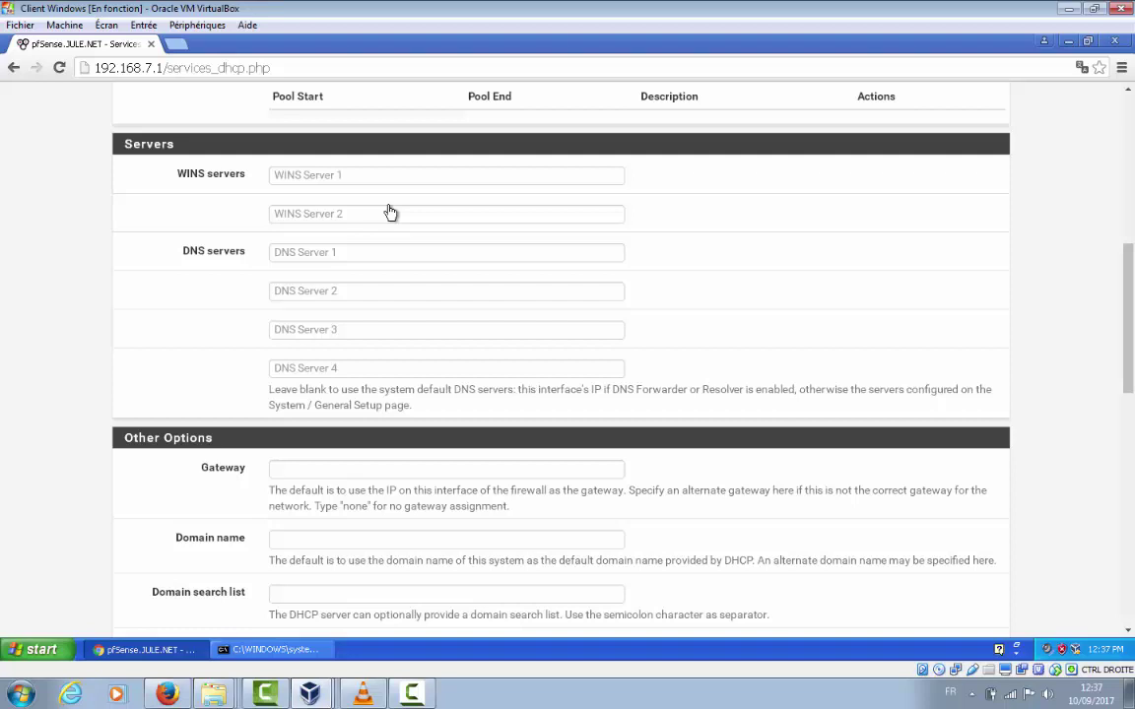
pyautogui.scroll(-2, 391, 212)
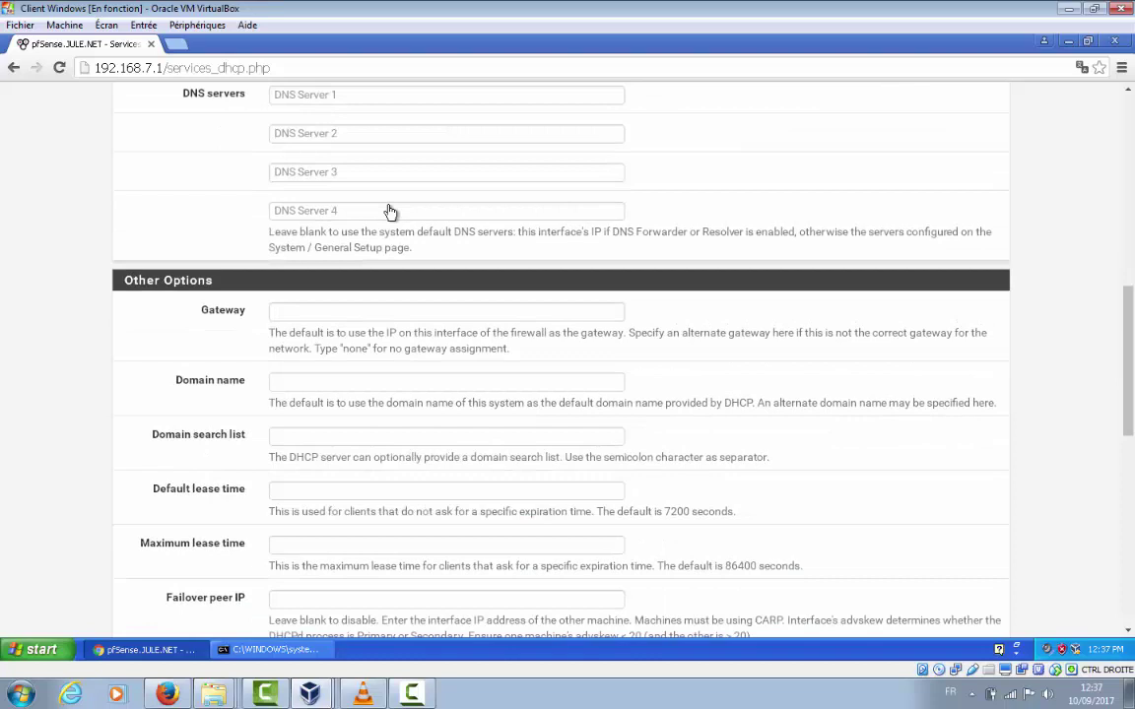
pyautogui.scroll(-2, 390, 212)
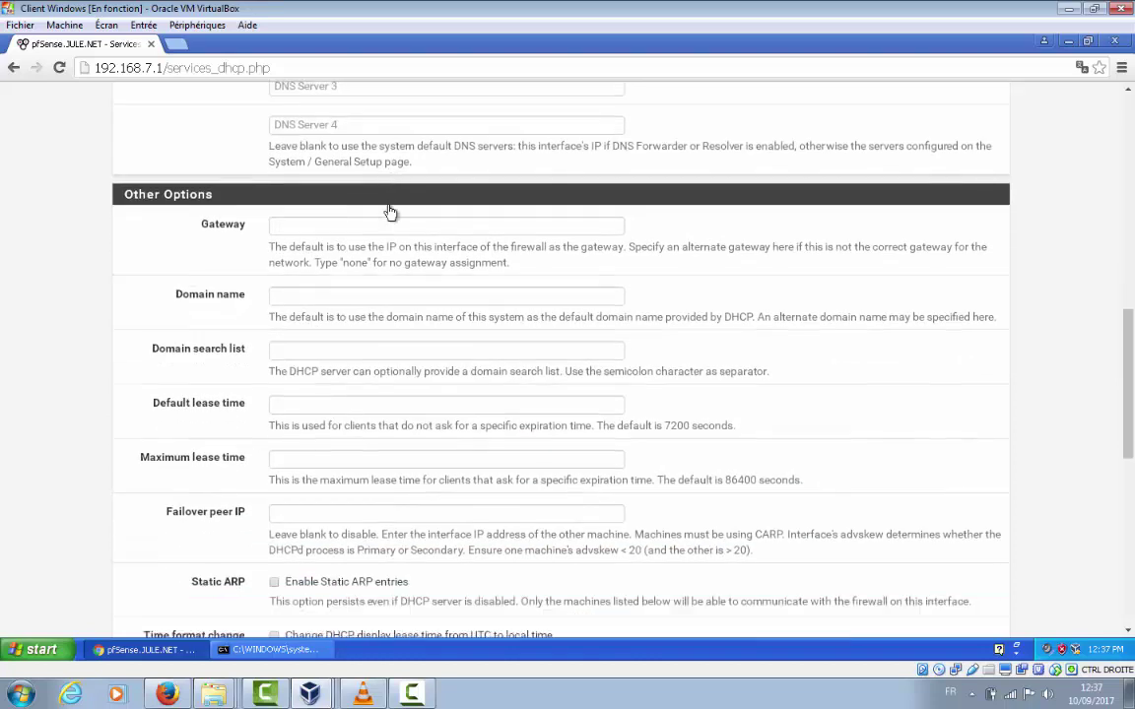
pyautogui.scroll(3, 390, 211)
pyautogui.scroll(1, 391, 211)
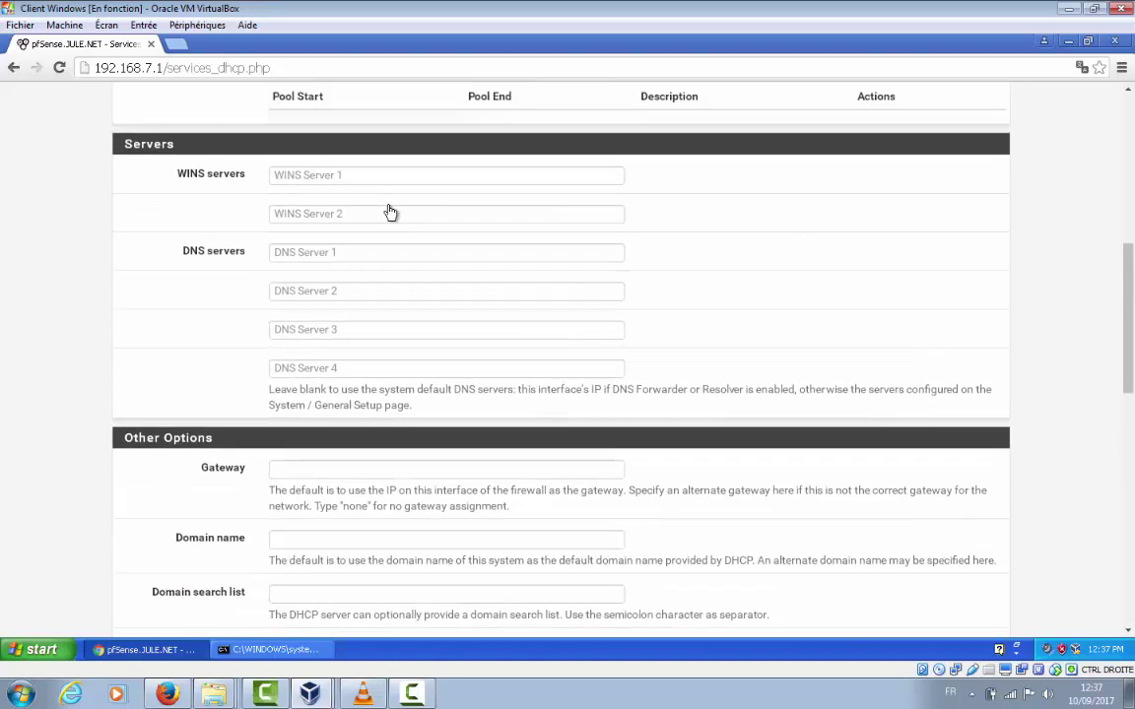
# Set the LAN DHCP DNS server and gateway both to 192.168.7.1
pyautogui.click(390, 252)
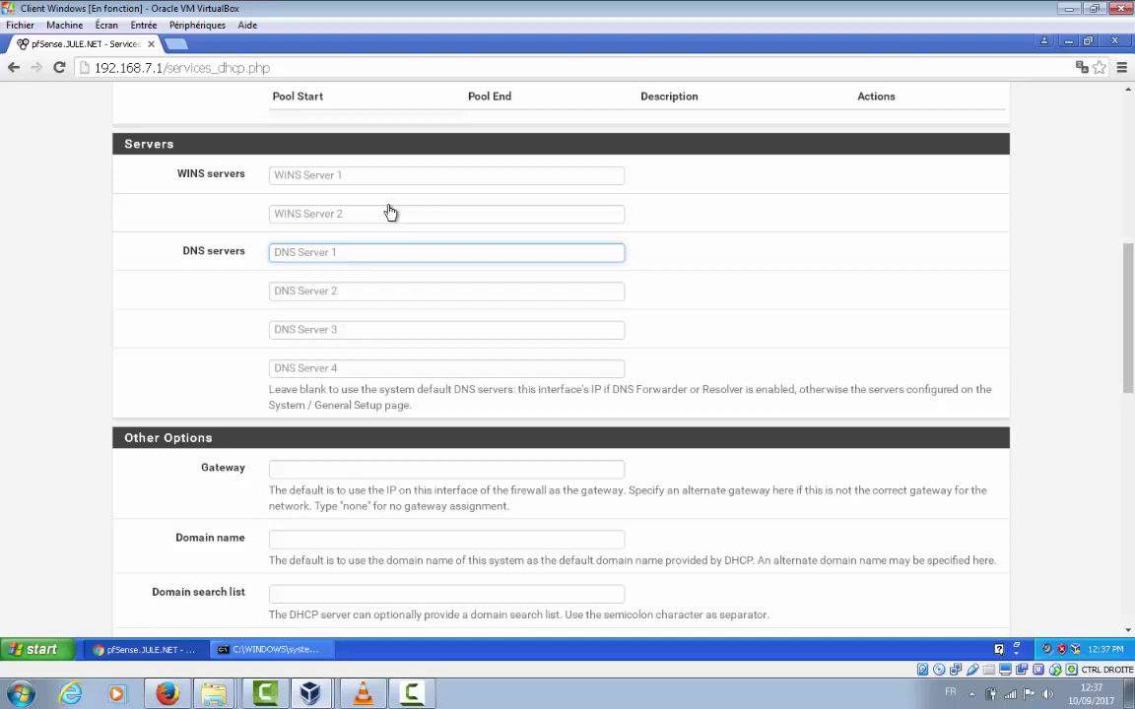
pyautogui.write('192.168.7.1')
pyautogui.hotkey('ctrl', 'a')
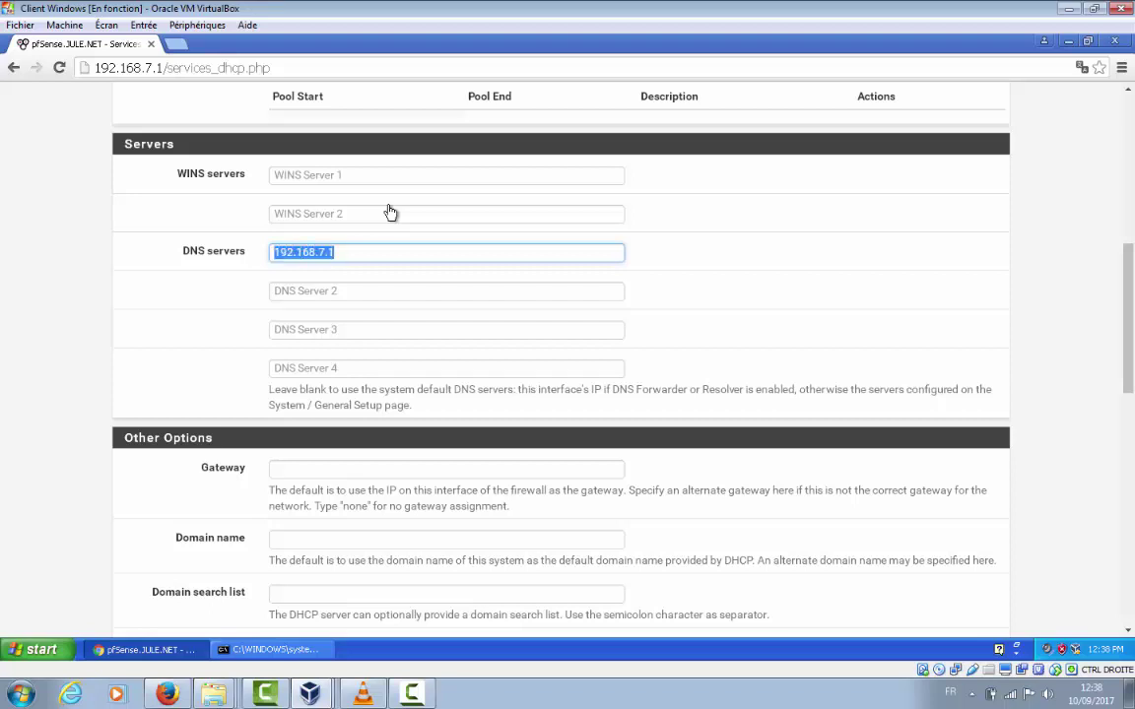
pyautogui.hotkey('shift', 'F10')
pyautogui.press('Down')
pyautogui.press('Down')
pyautogui.press('Return')
pyautogui.press('Tab')
pyautogui.press('Tab')
pyautogui.press('Tab')
pyautogui.press('Tab')
pyautogui.hotkey('shift', 'F10')
pyautogui.press('Up')
pyautogui.press('Up')
pyautogui.press('Up')
pyautogui.press('Up')
pyautogui.press('Up')
pyautogui.press('Up')
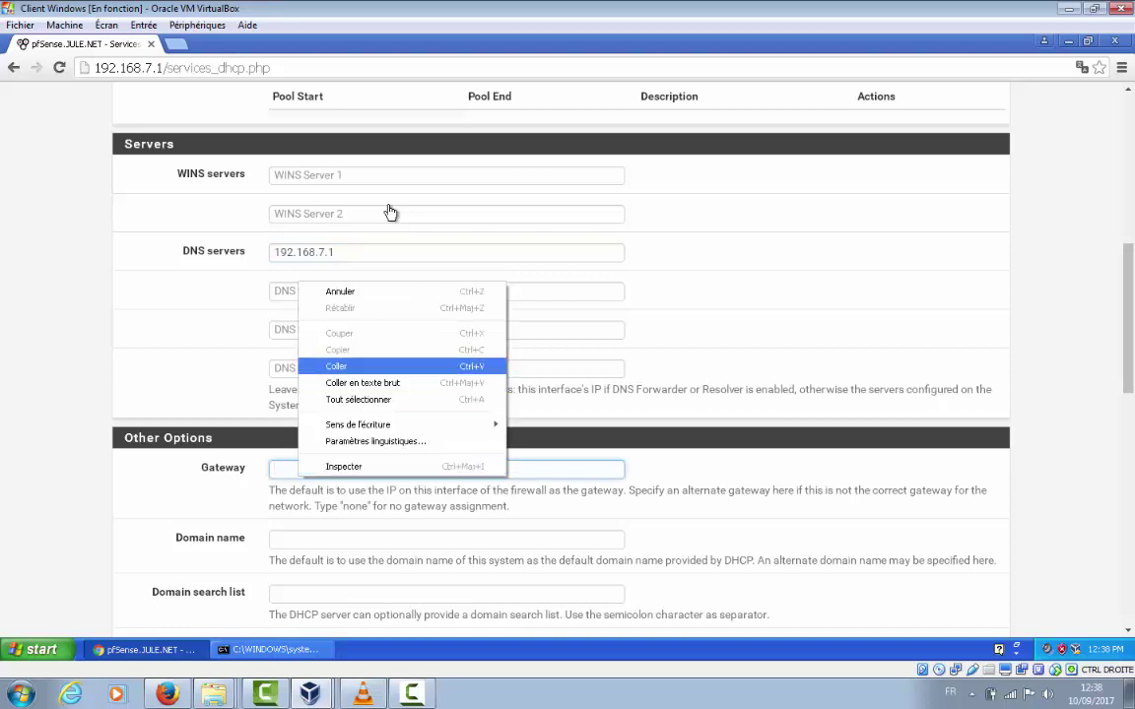
pyautogui.press('Return')
# Set the domain name and domain search list to JULE.NET
pyautogui.press('Tab')
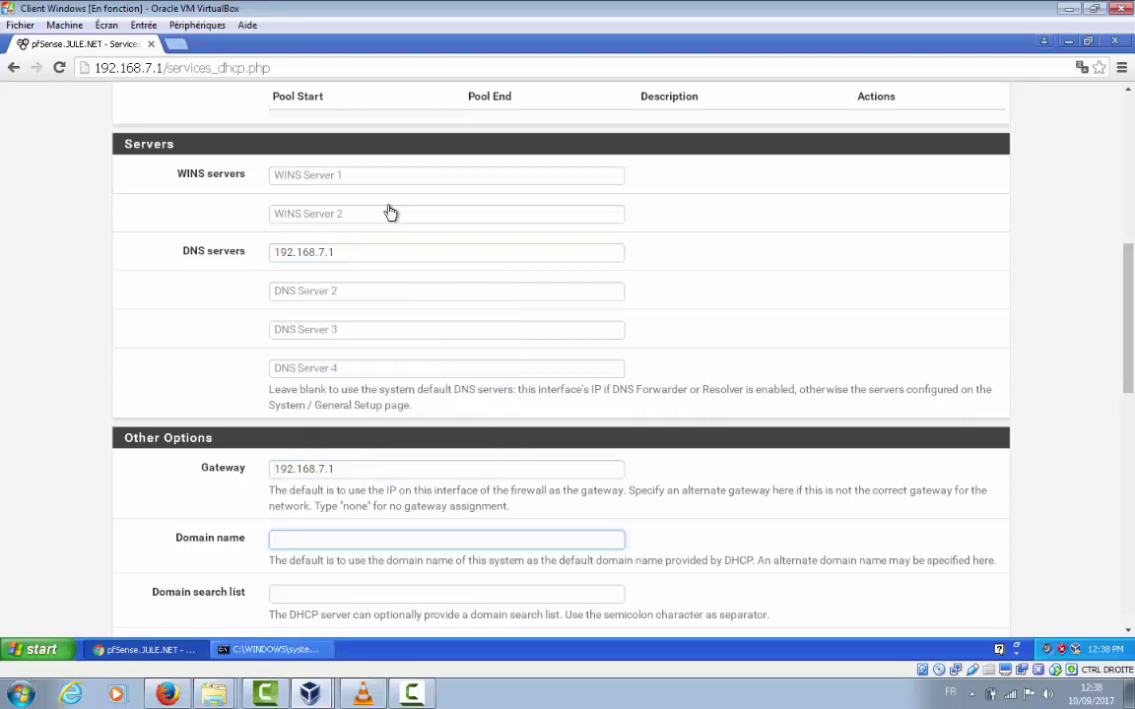
pyautogui.scroll(-1, 390, 213)
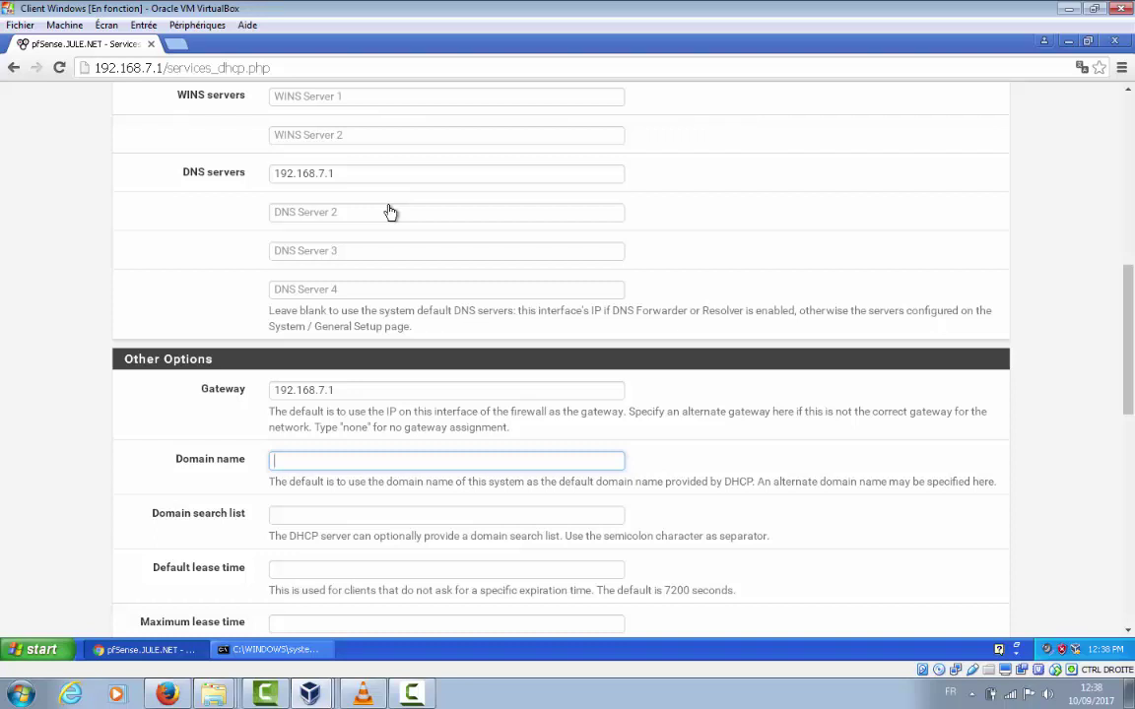
pyautogui.write('J')
pyautogui.press('Down')
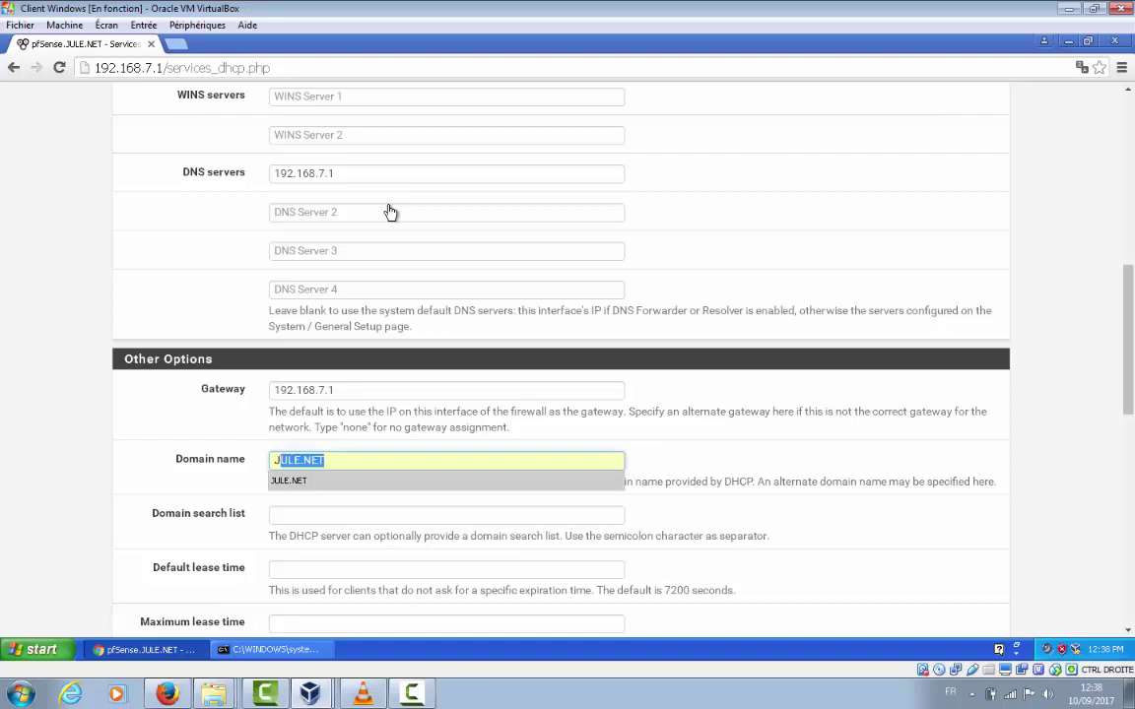
pyautogui.press('Return')
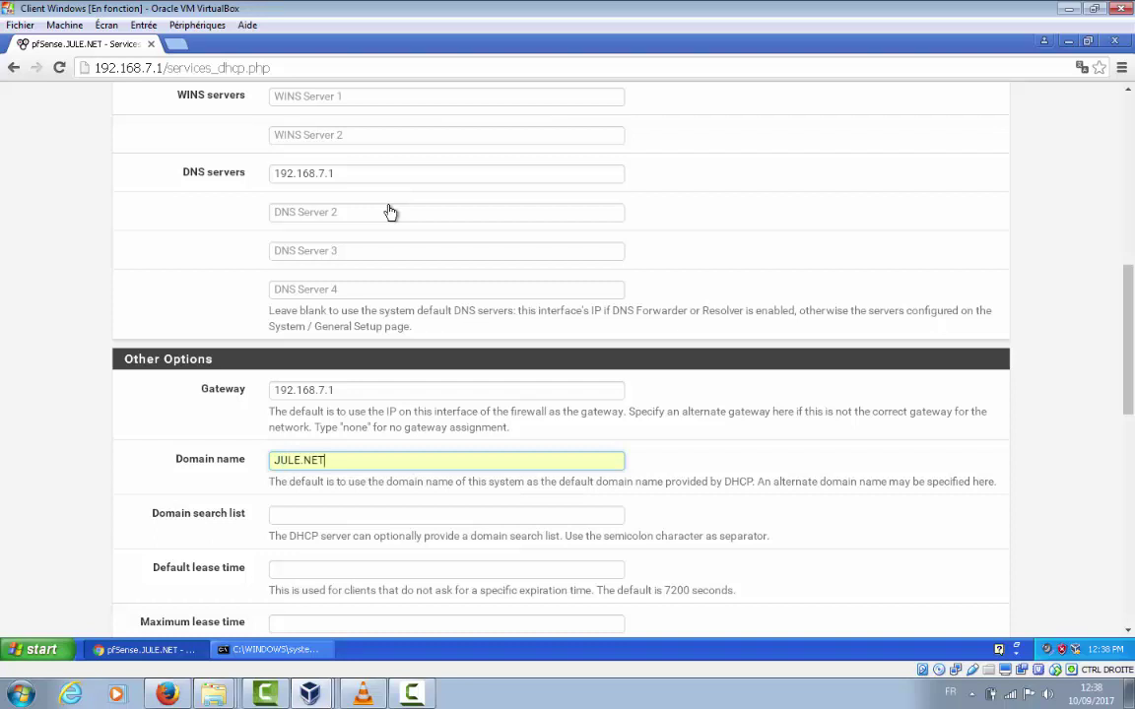
pyautogui.press('Tab')
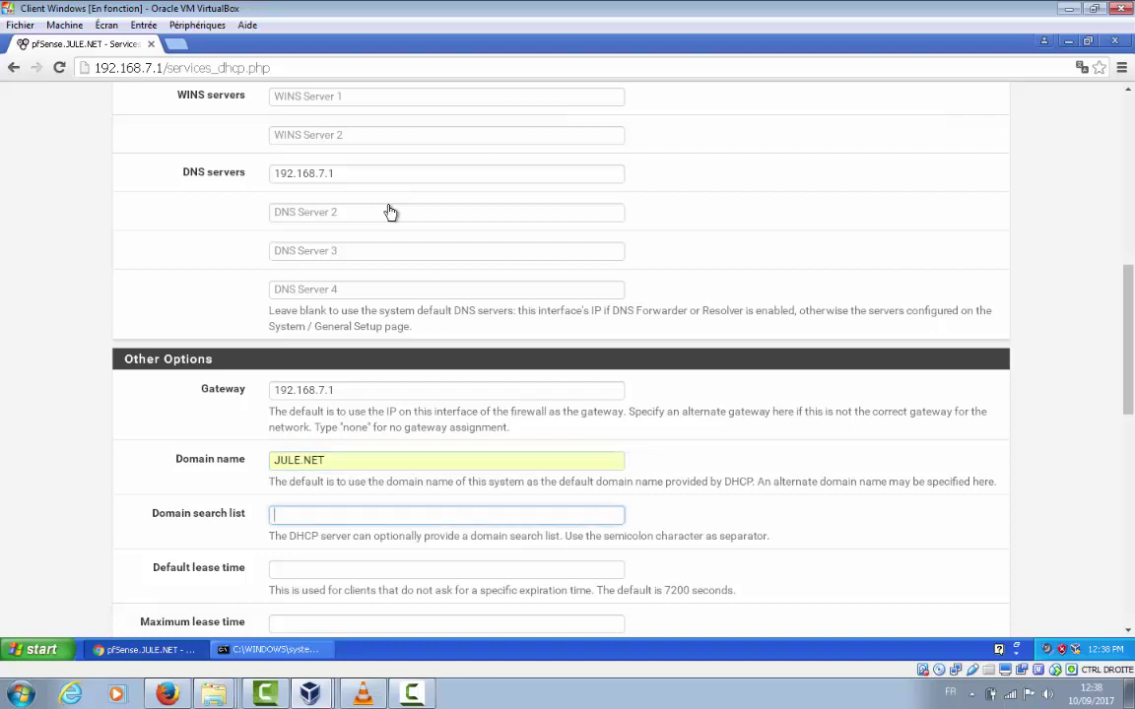
pyautogui.write('jULE.NET')
pyautogui.scroll(-1, 390, 212)
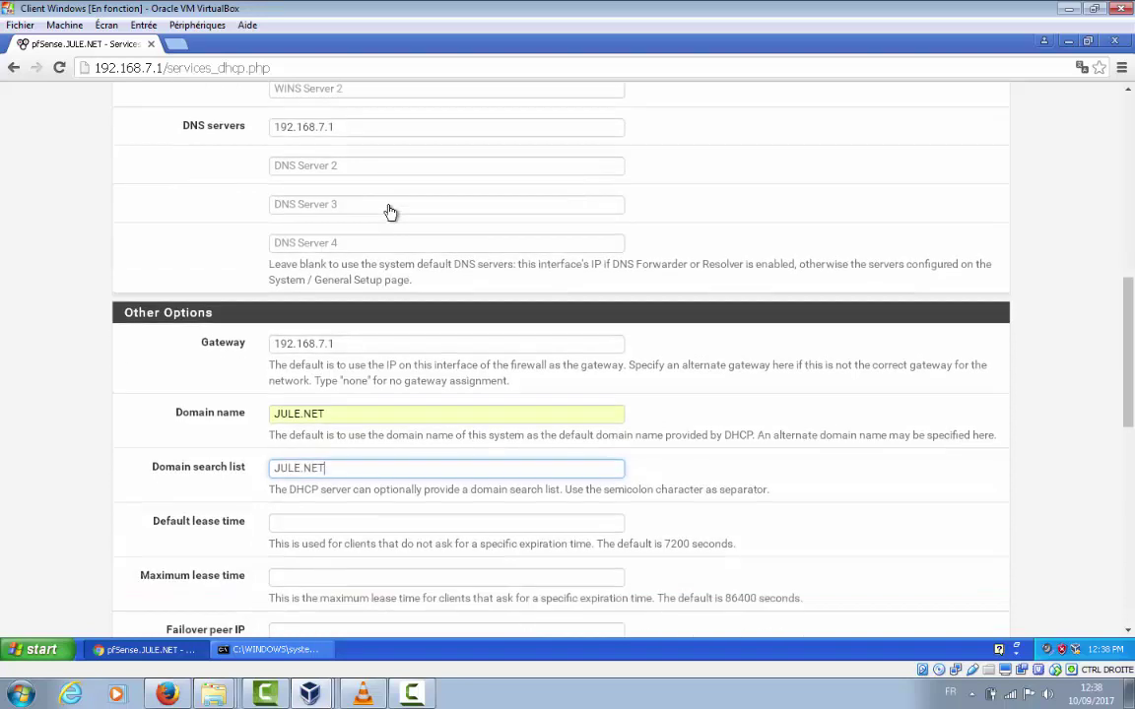
pyautogui.scroll(-8, 390, 212)
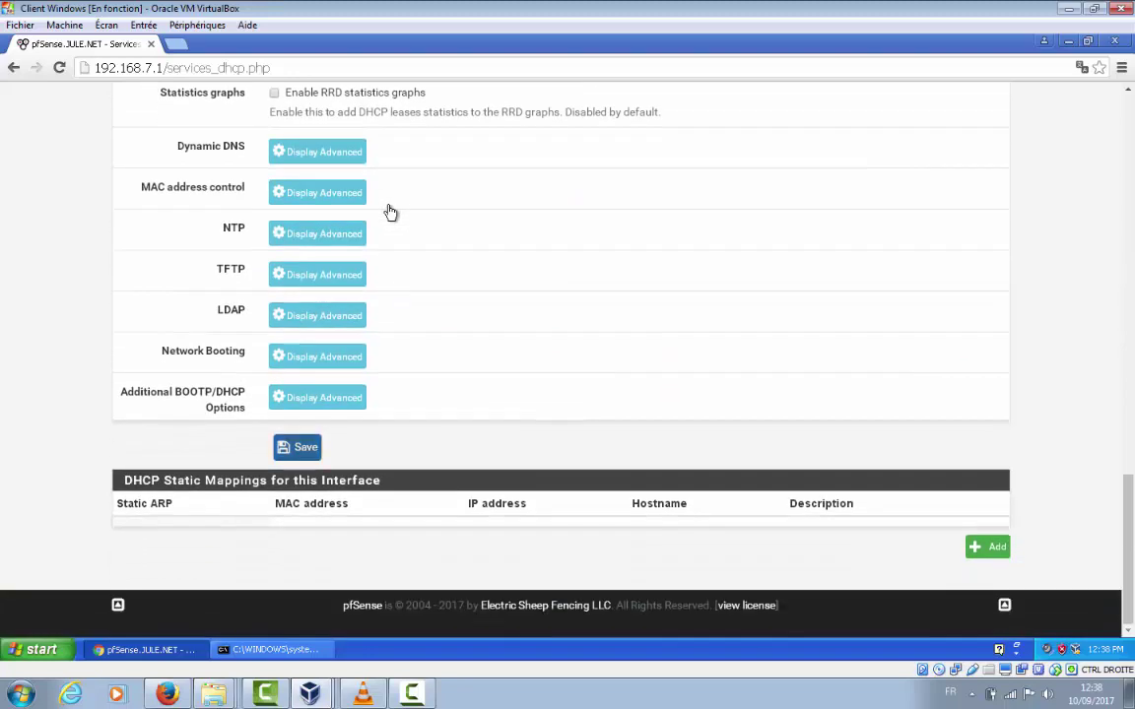
# Save the LAN DHCP settings (DNS and gateway 192.168.7.1, domain JULE.NET) and review the fields
pyautogui.press('Return')
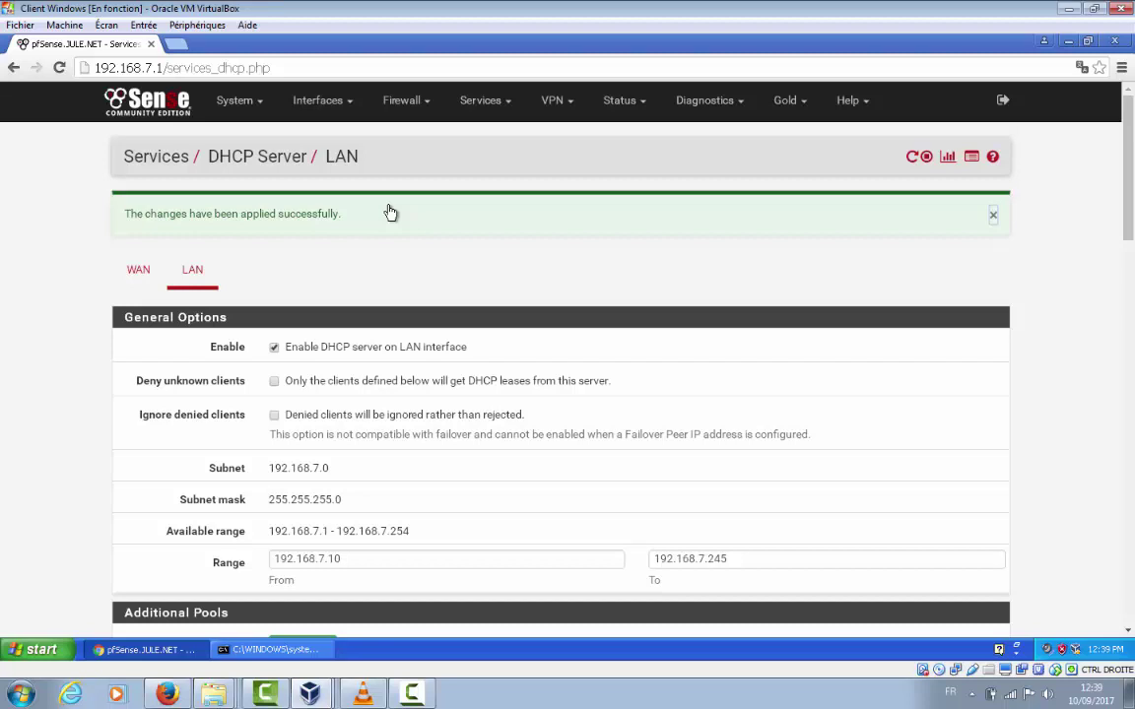
pyautogui.scroll(-1, 390, 213)
pyautogui.scroll(-3, 390, 212)
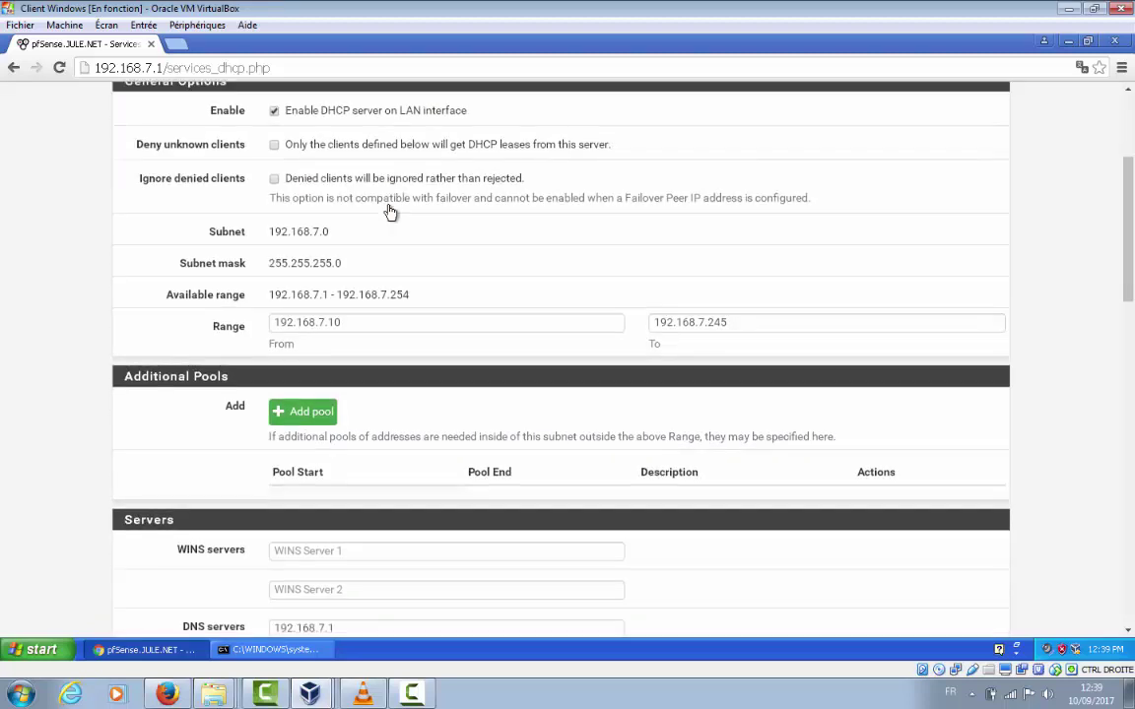
pyautogui.scroll(-8, 391, 213)
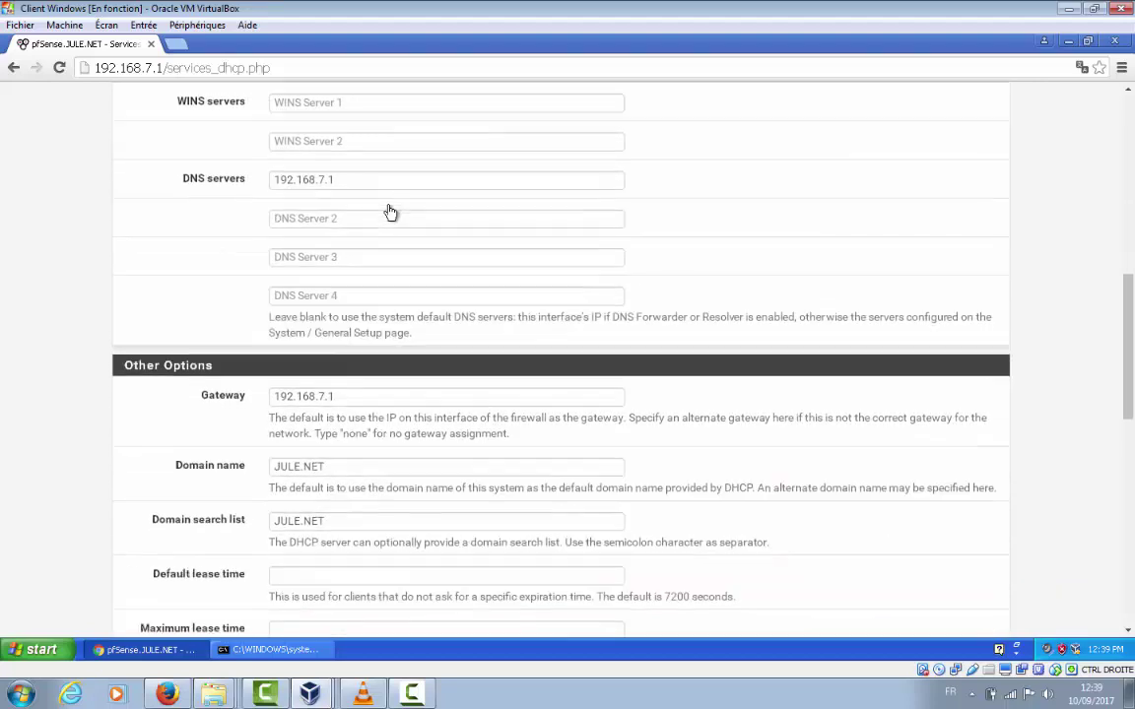
pyautogui.scroll(-7, 390, 213)
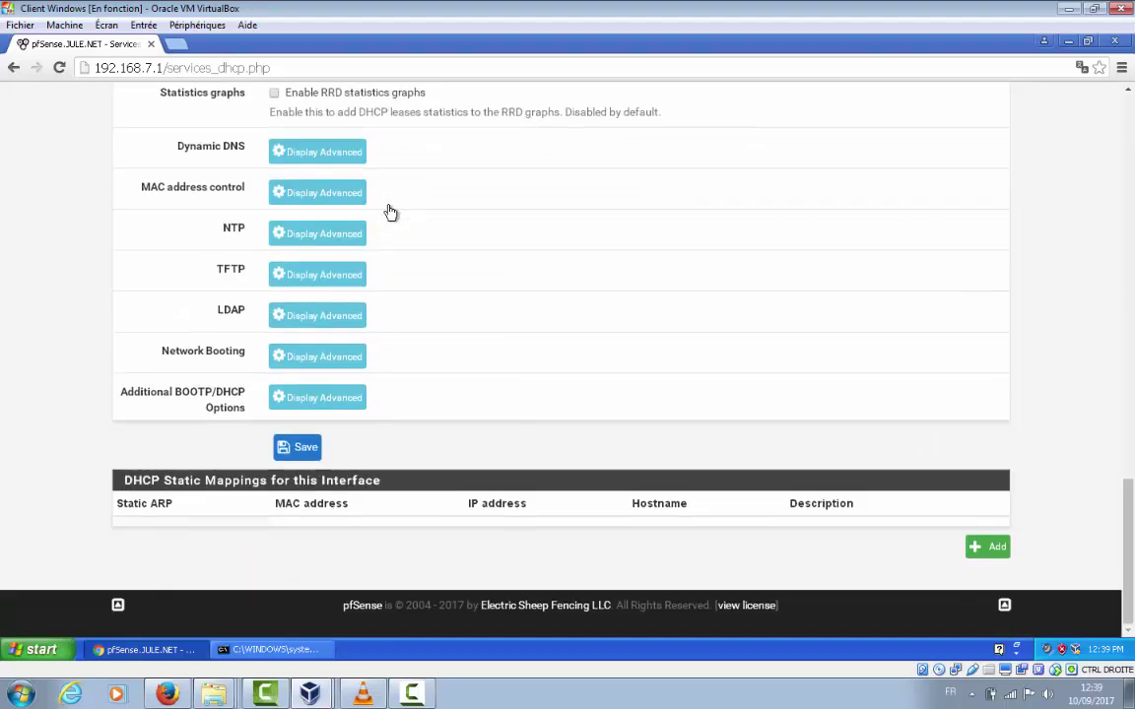
pyautogui.scroll(5, 390, 213)
pyautogui.scroll(14, 390, 212)
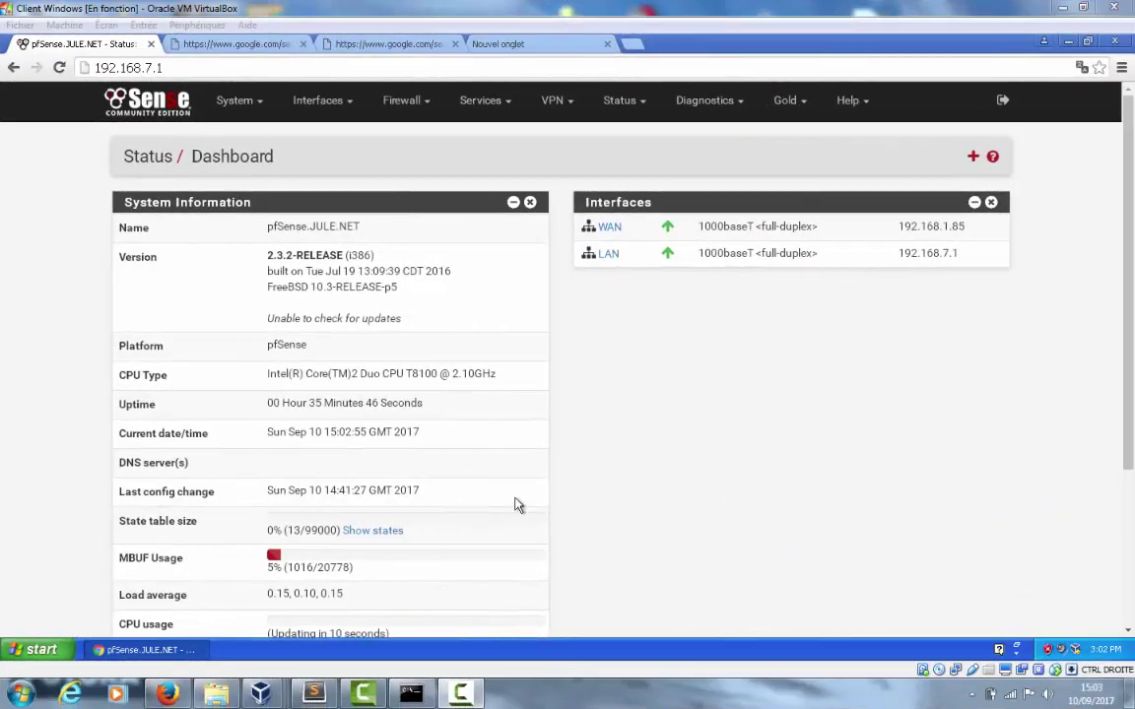
# In System > General Setup, enter 192.168.1.1 as DNS Server 1
pyautogui.click(234, 101)
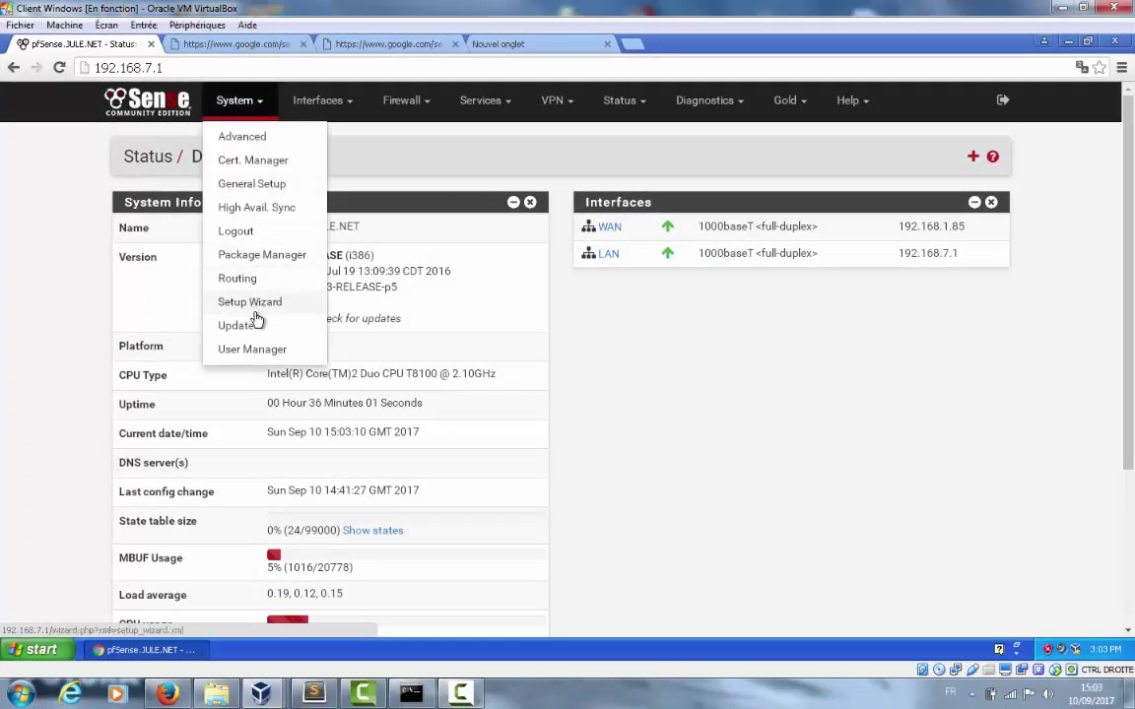
pyautogui.click(252, 184)
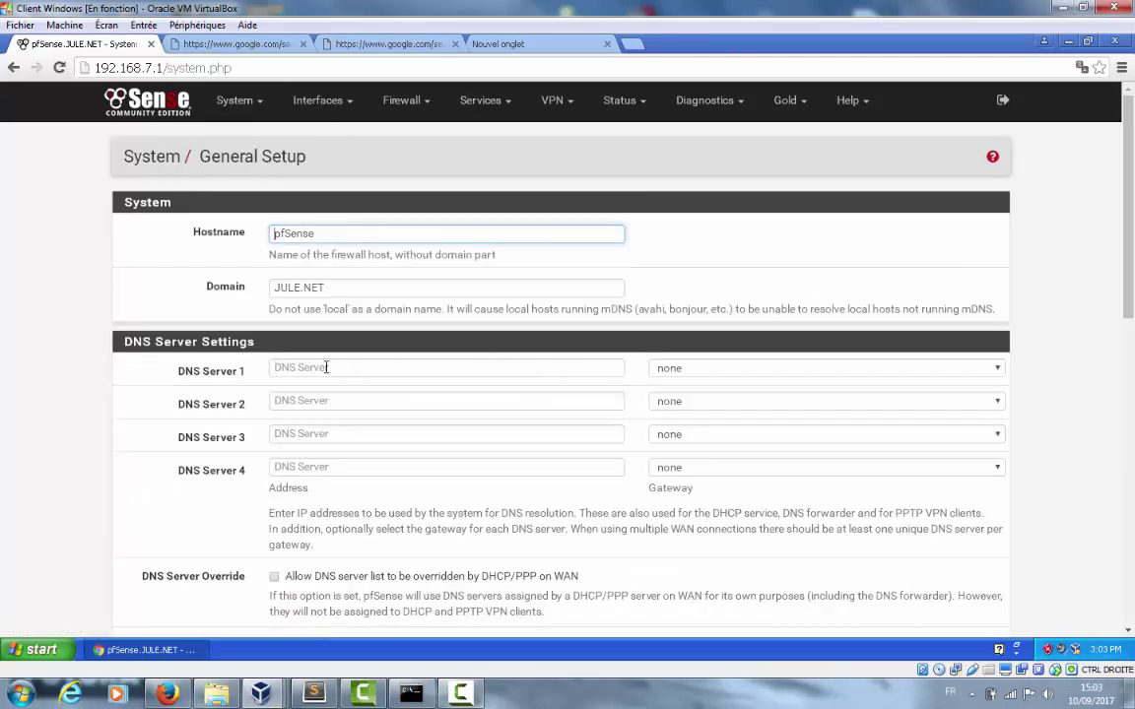
pyautogui.click(361, 362)
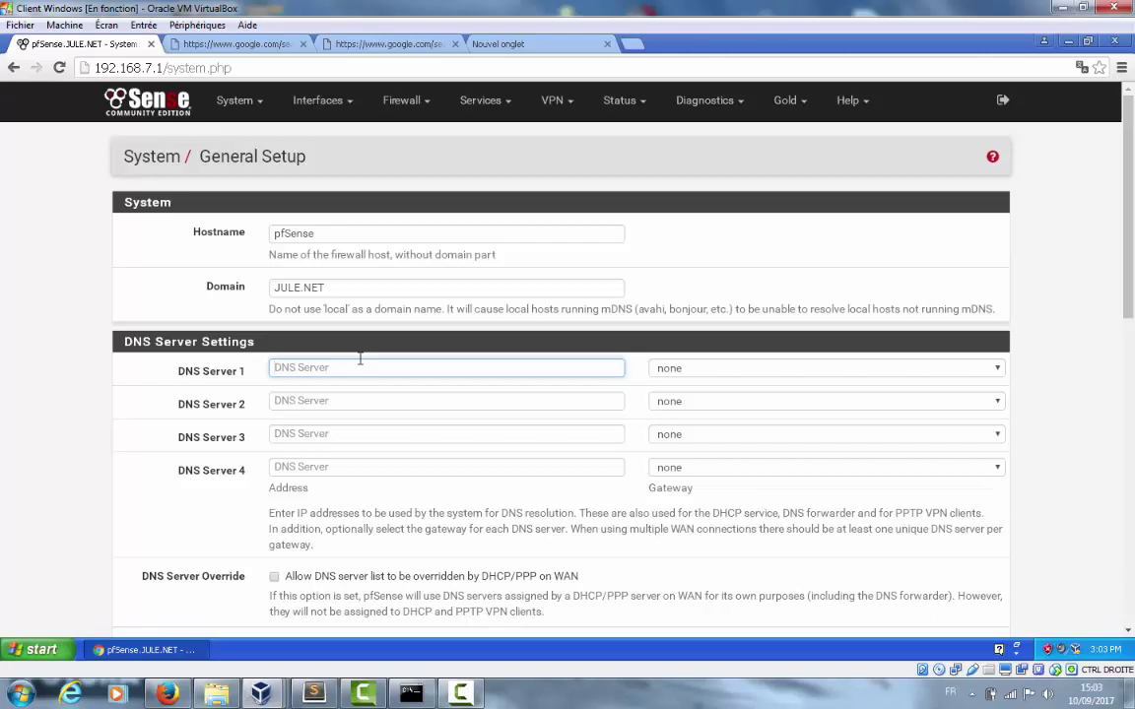
pyautogui.write('1')
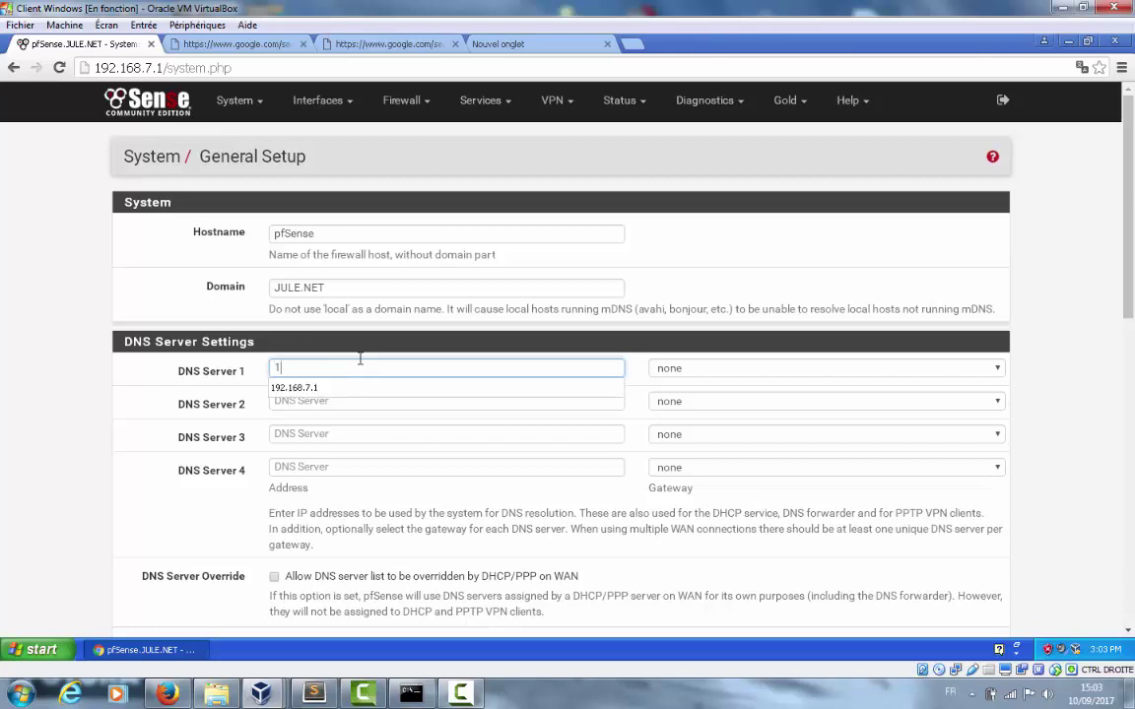
pyautogui.write('92.168.1')
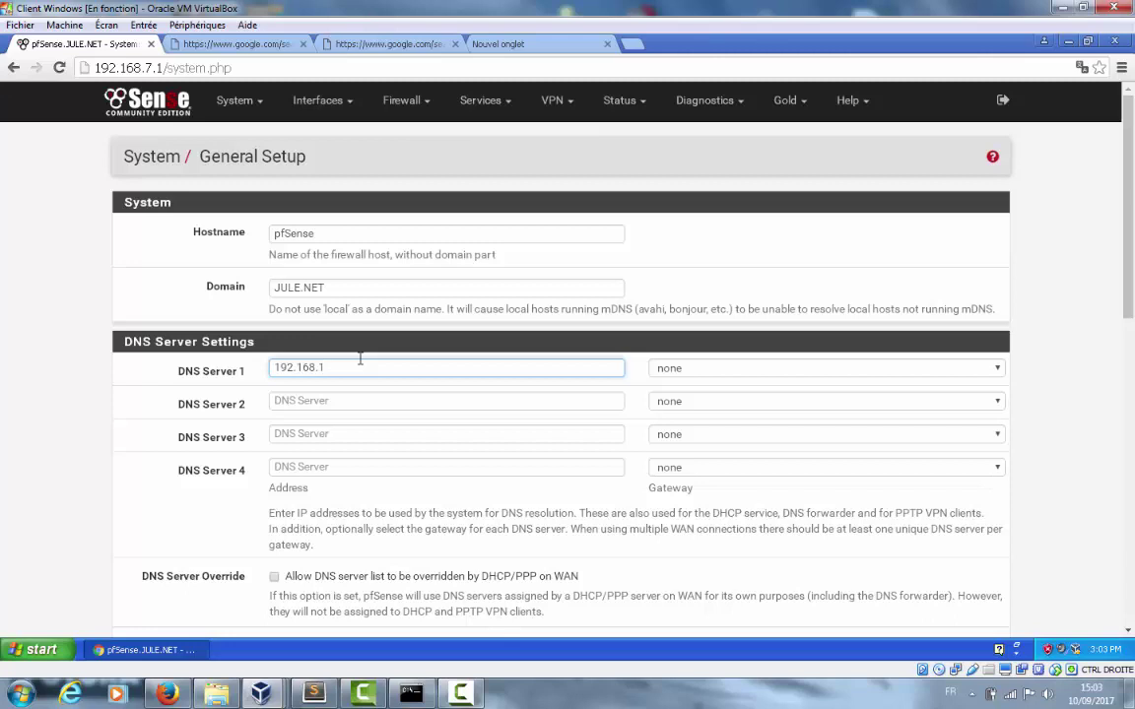
pyautogui.write('.1')
pyautogui.click(463, 404)
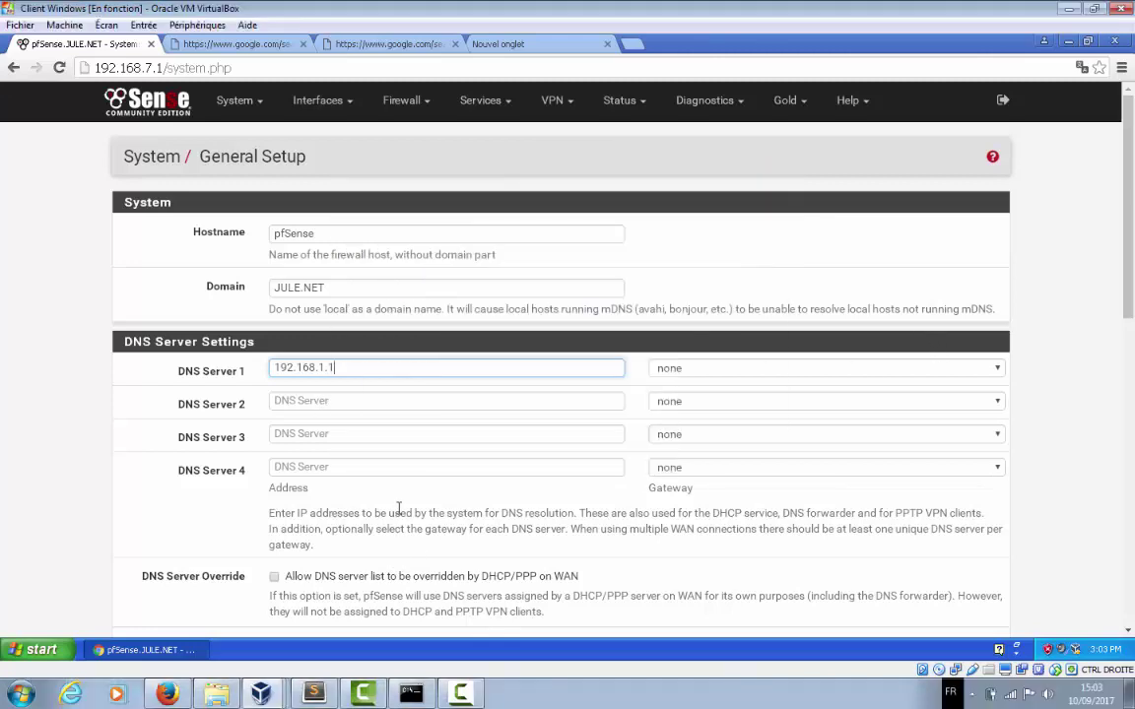
pyautogui.click(357, 401)
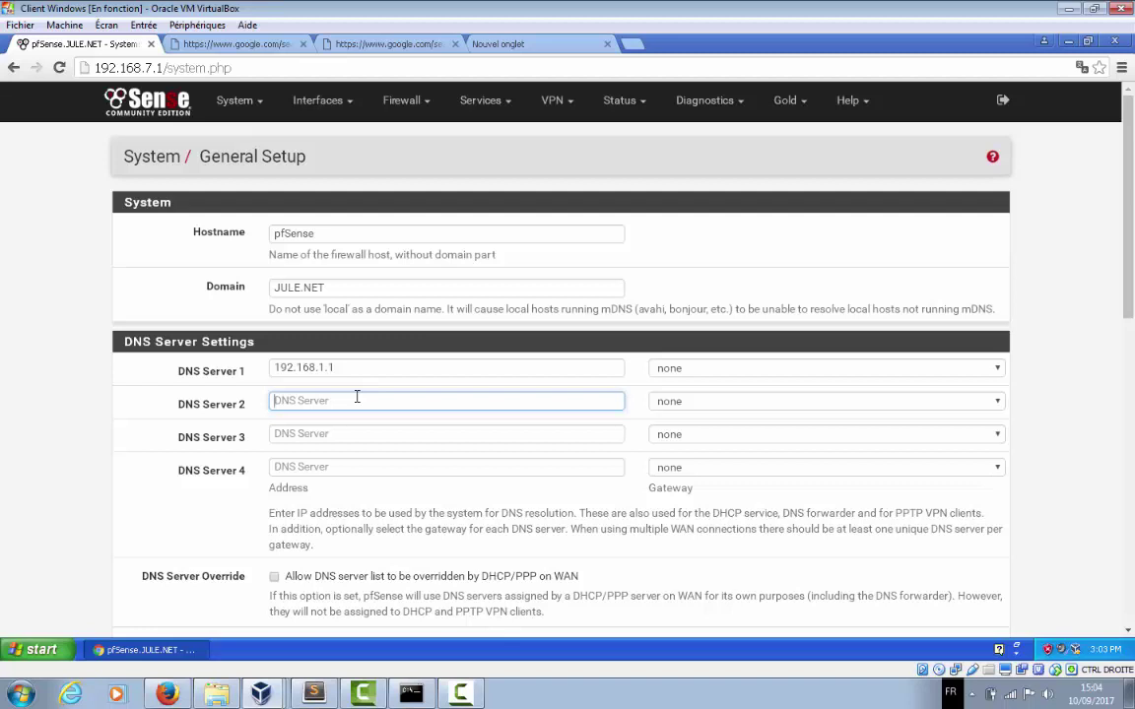
# Add 8.8.8.8 as DNS Server 2 via gateway WANGW - wan - 192.168.1.1 and save
pyautogui.write('8.8.8.8')
pyautogui.click(999, 403)
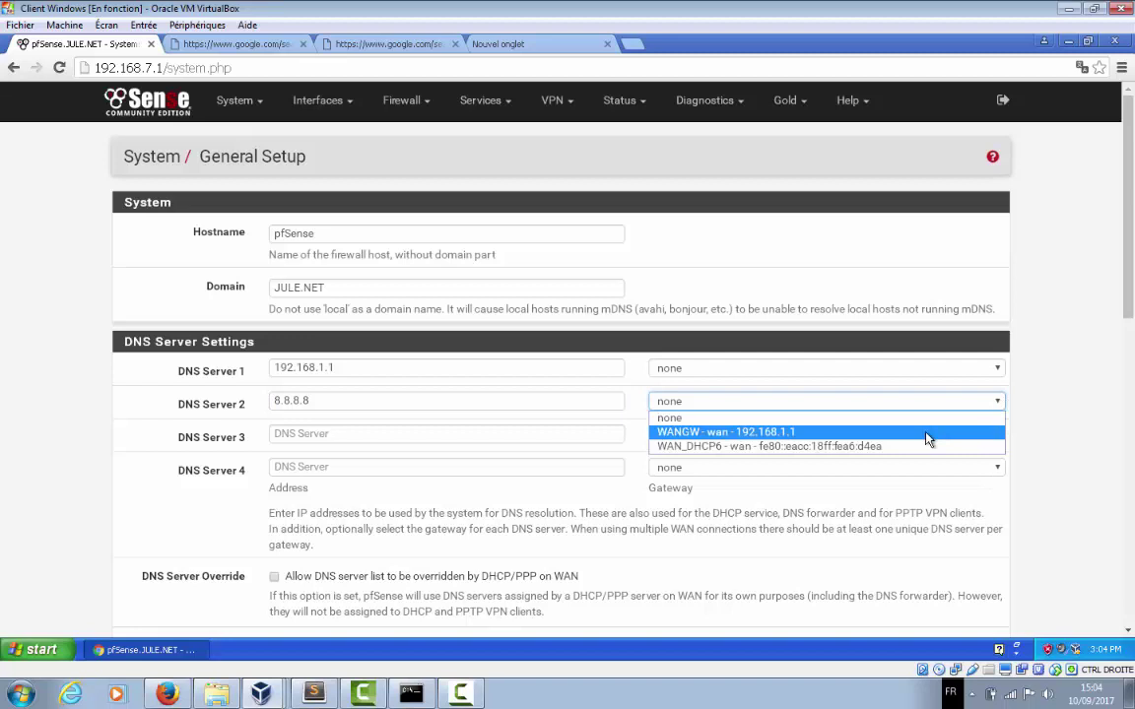
pyautogui.click(926, 439)
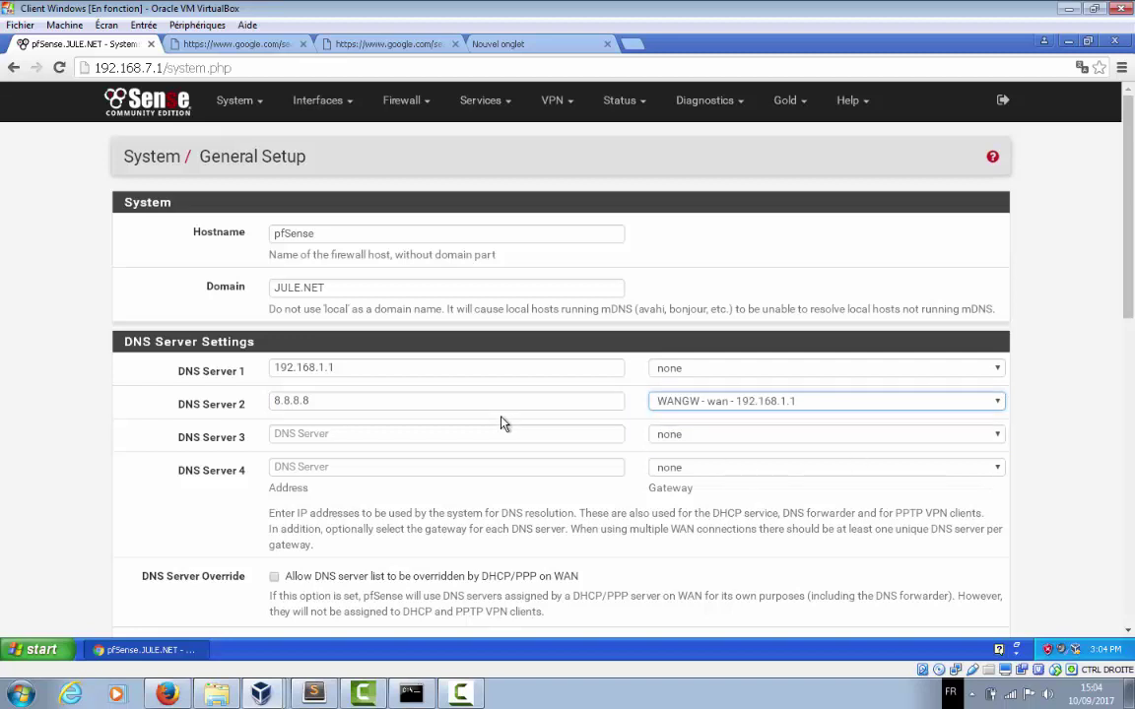
pyautogui.scroll(-3, 503, 423)
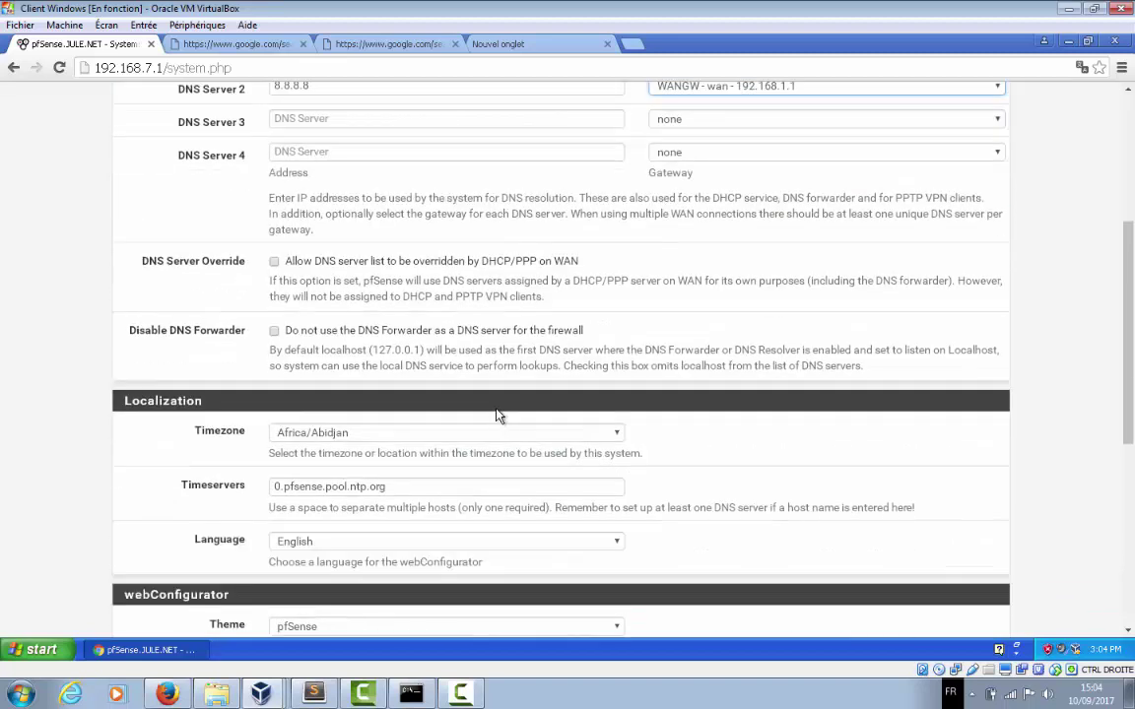
pyautogui.scroll(-5, 496, 415)
pyautogui.scroll(8, 495, 416)
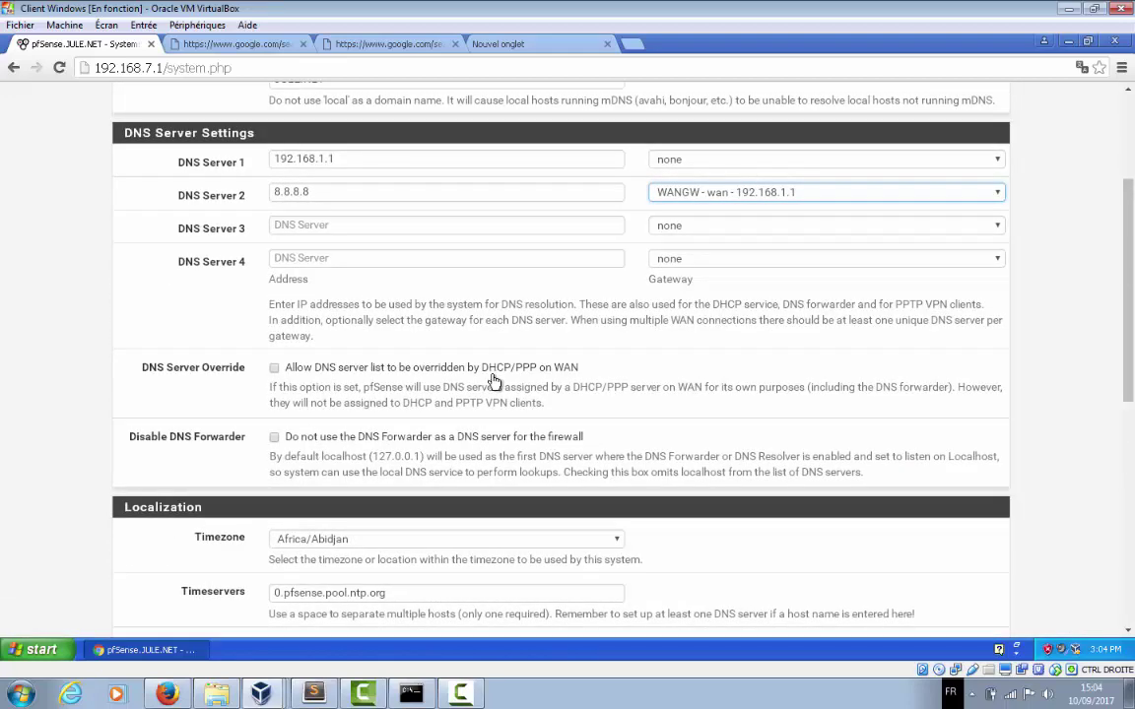
pyautogui.scroll(-2, 493, 384)
pyautogui.scroll(-2, 366, 456)
pyautogui.scroll(-1, 384, 522)
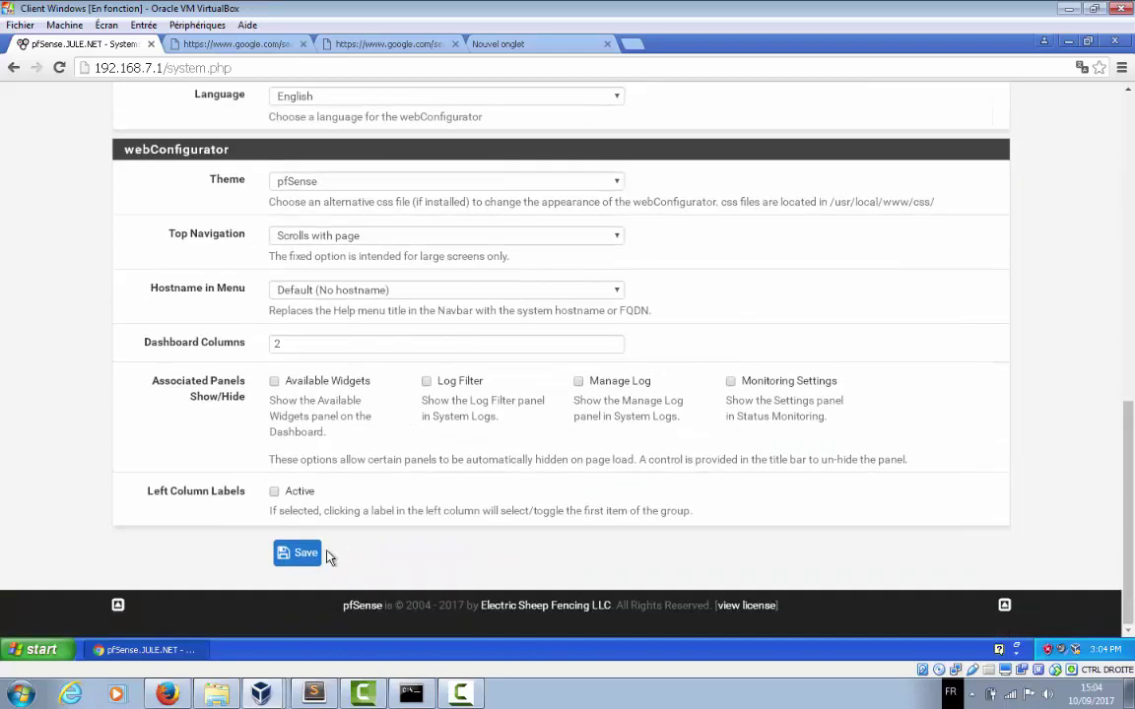
pyautogui.click(302, 552)
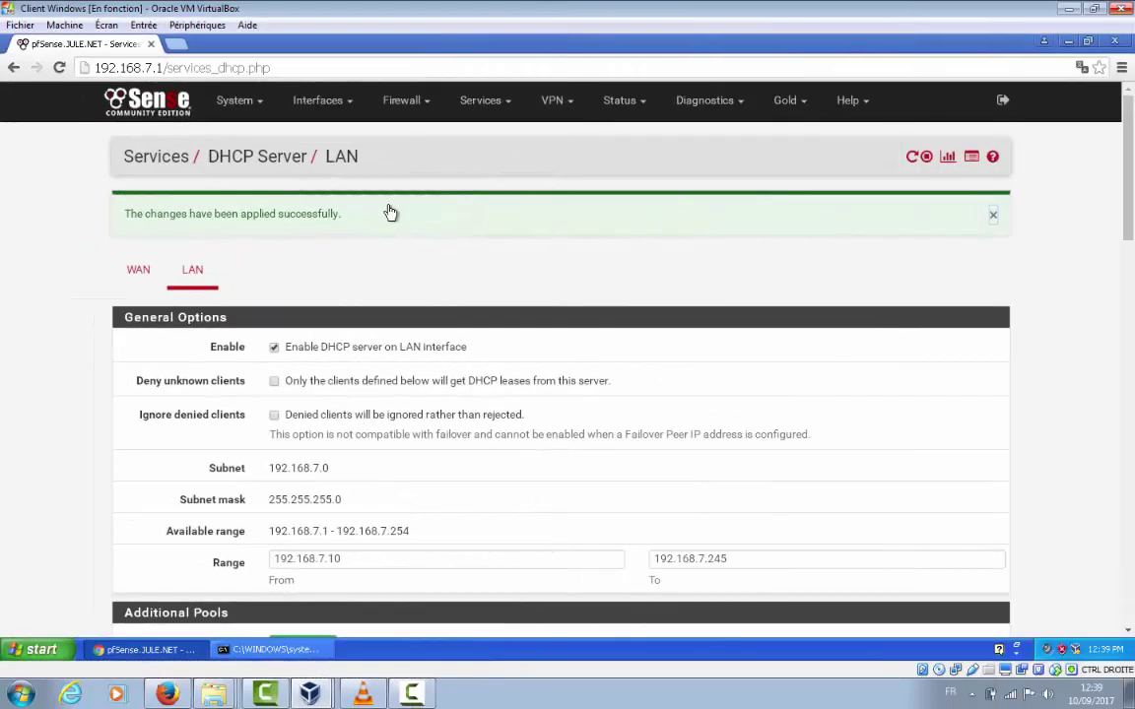
# Open the Services menu, then minimize Chrome to reveal the Windows XP desktop
pyautogui.click(482, 100)
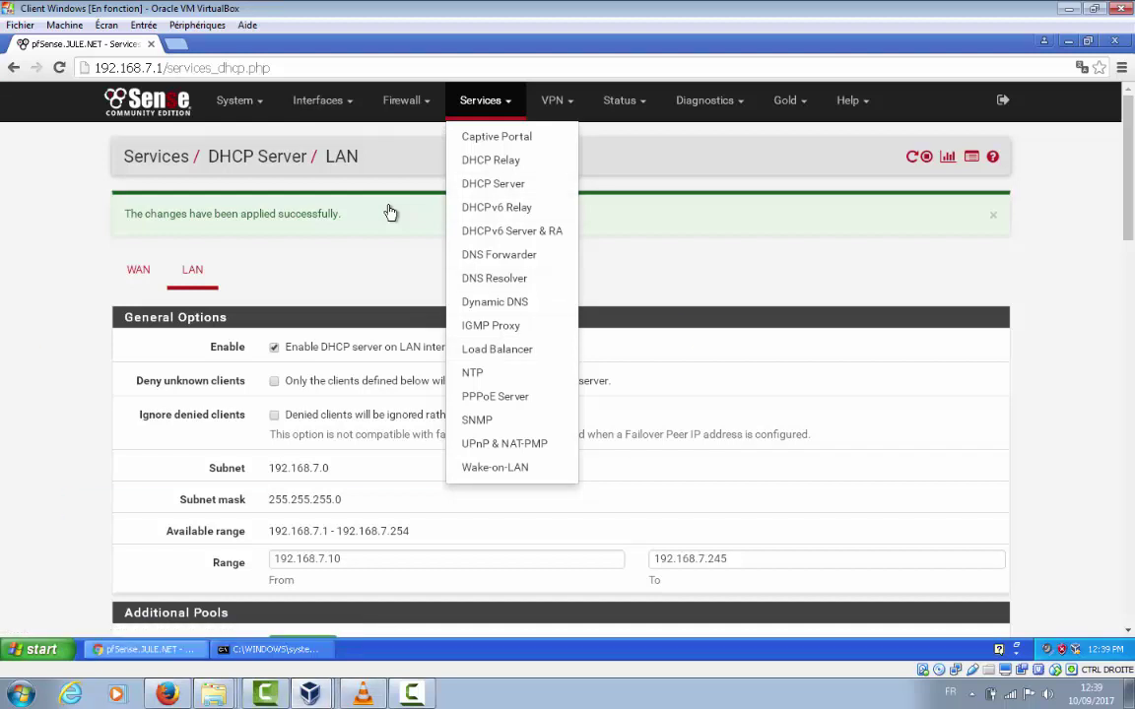
pyautogui.press('super+d')
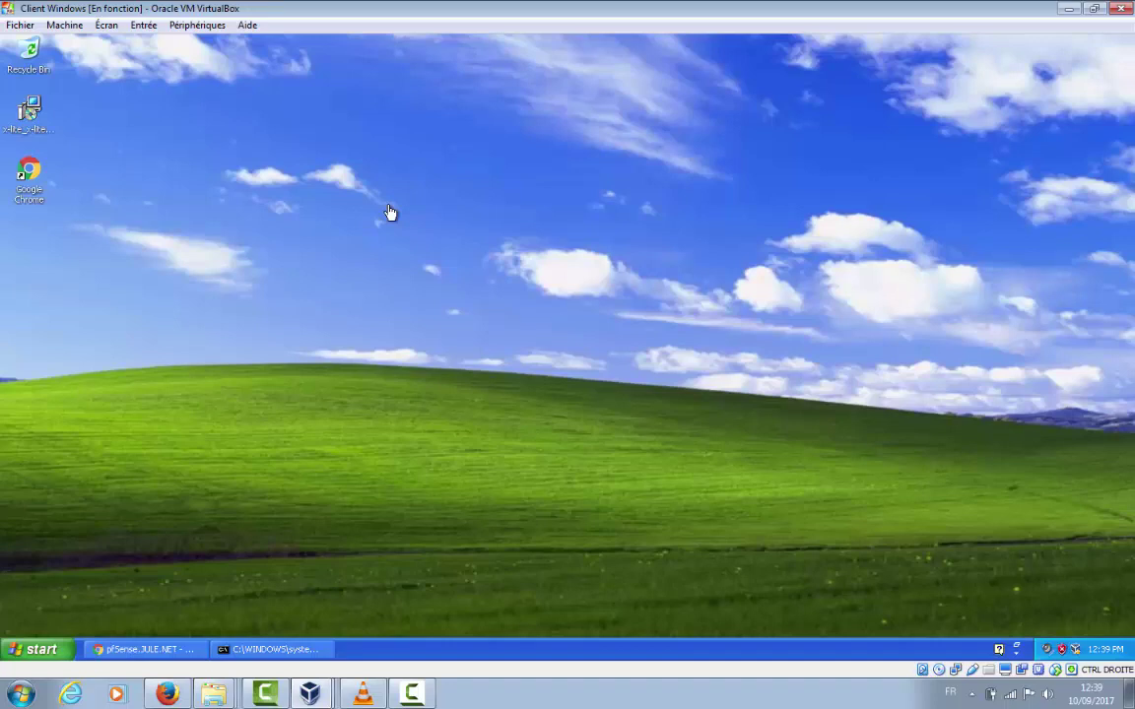
# Select the Google Chrome desktop shortcut and launch it
pyautogui.press('g')
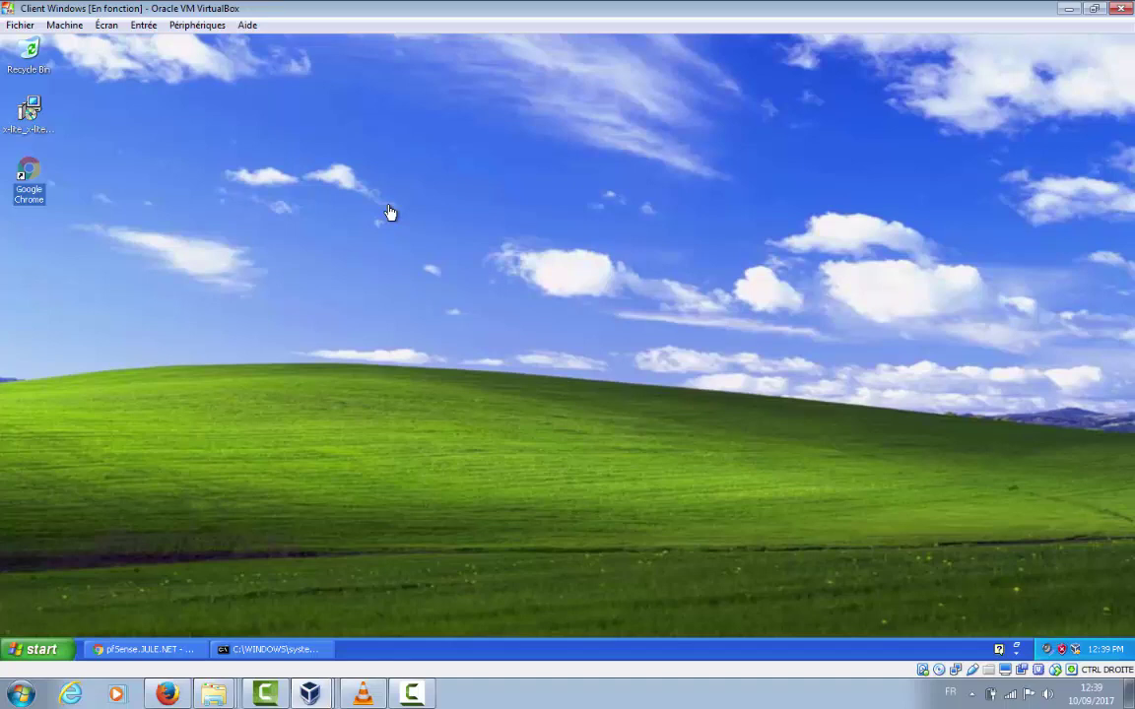
pyautogui.press('Return')
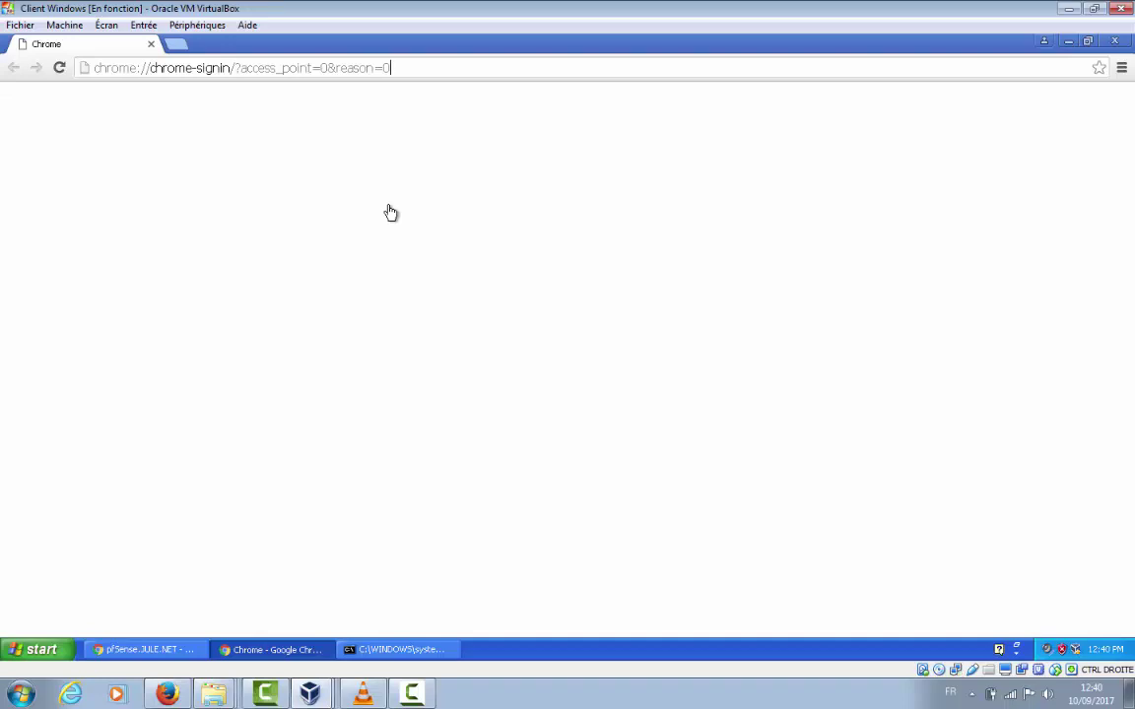
# Search for 'google' from the address bar and scroll through the results and back up
pyautogui.hotkey('ctrl', 'shift', 'Left')
pyautogui.hotkey('ctrl', 'shift', 'Left')
pyautogui.hotkey('ctrl', 'shift', 'Left')
pyautogui.hotkey('ctrl', 'shift', 'Left')
pyautogui.hotkey('ctrl', 'shift', 'Left')
pyautogui.hotkey('ctrl', 'shift', 'Left')
pyautogui.hotkey('ctrl', 'shift', 'Left')
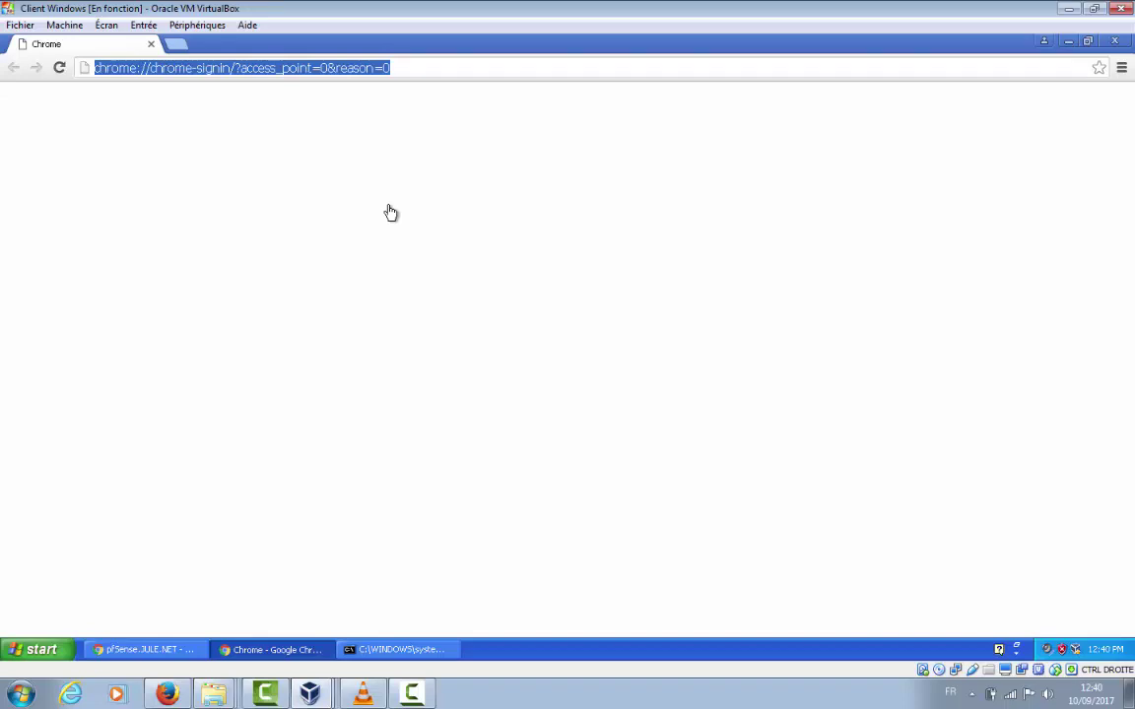
pyautogui.write('Ggoo')
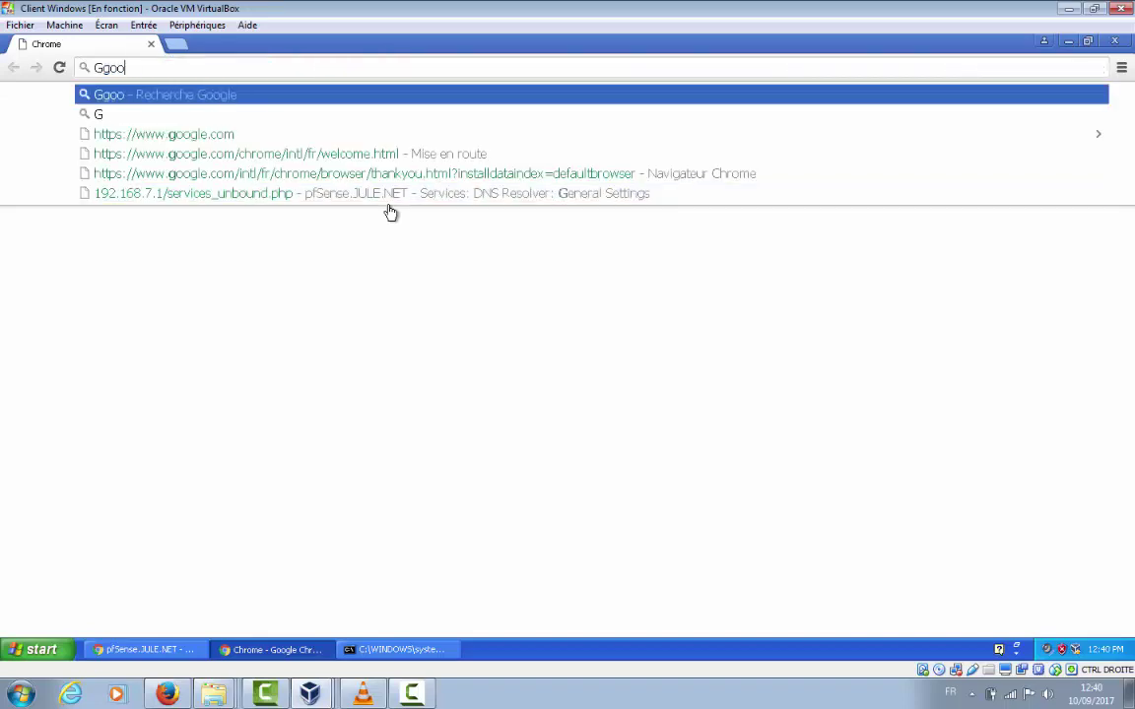
pyautogui.press('BackSpace')
pyautogui.press('BackSpace')
pyautogui.press('BackSpace')
pyautogui.press('BackSpace')
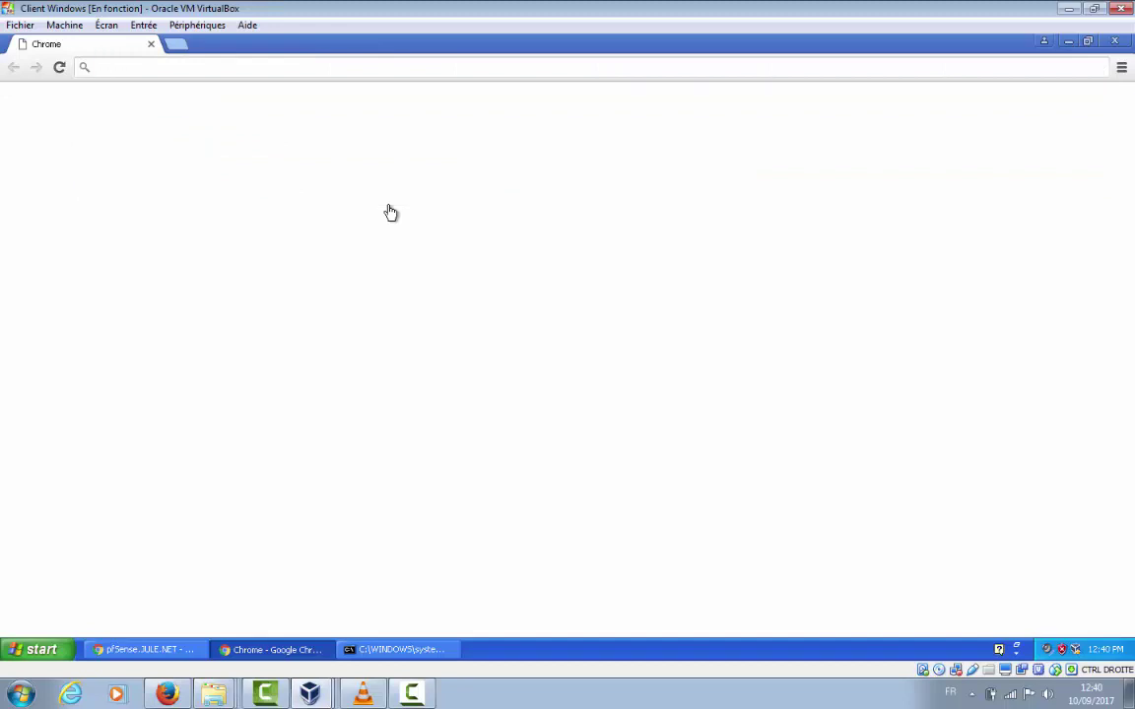
pyautogui.write('google')
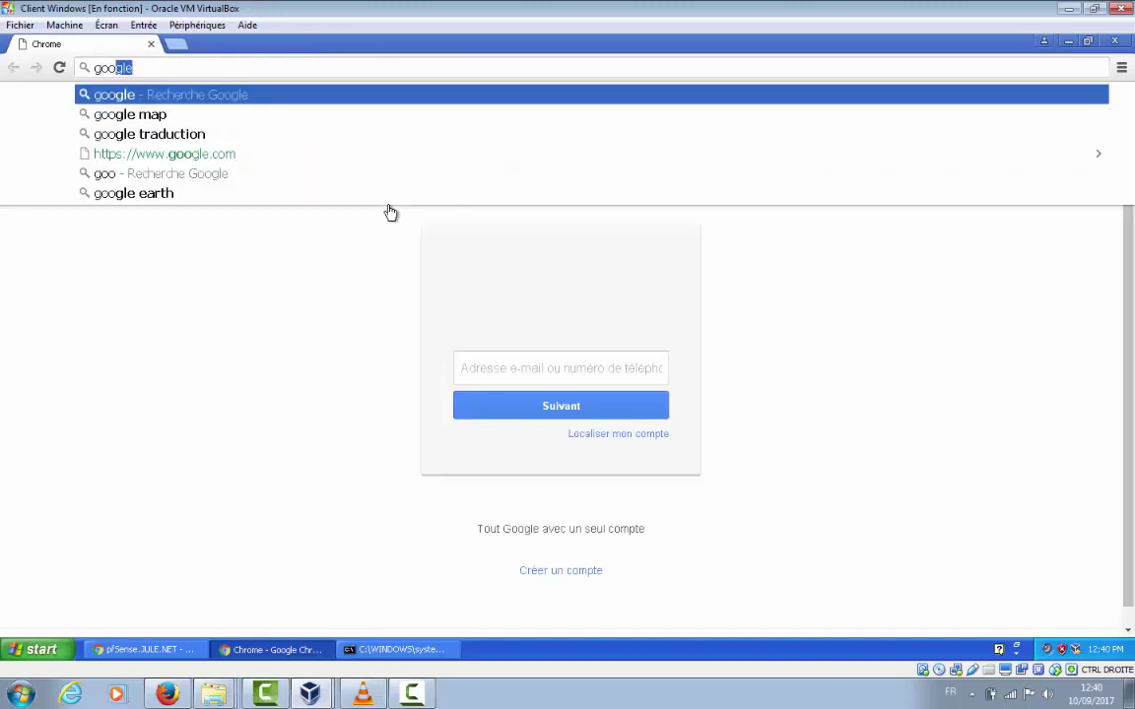
pyautogui.press('Return')
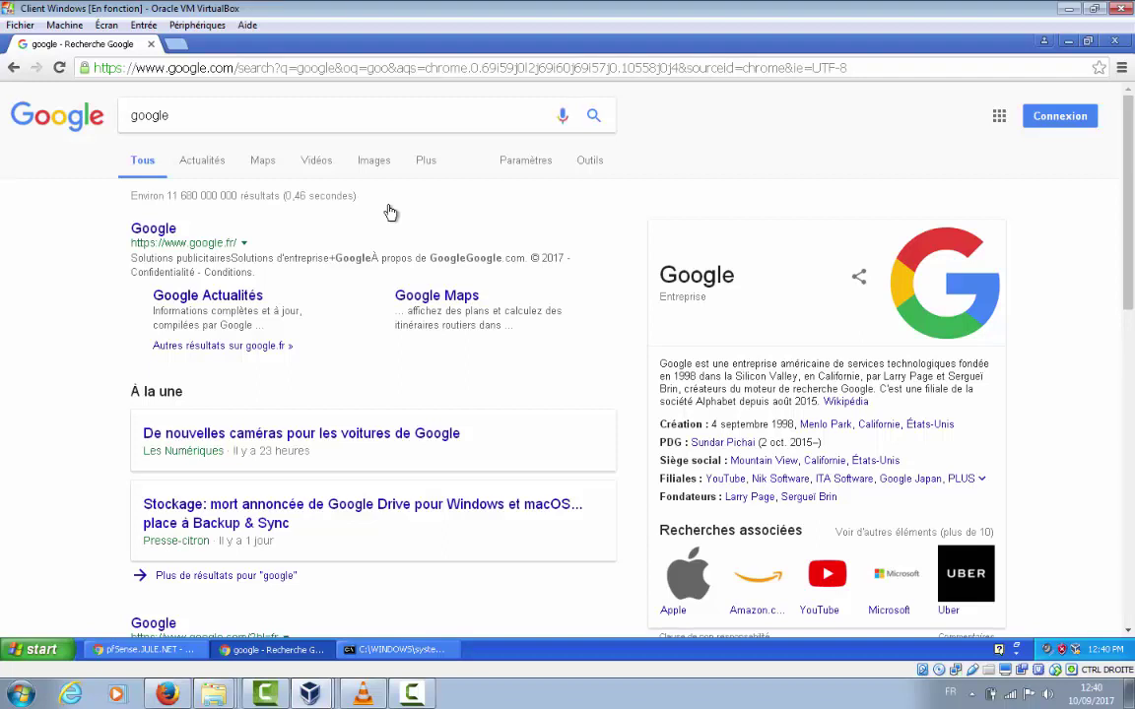
pyautogui.scroll(-3, 391, 213)
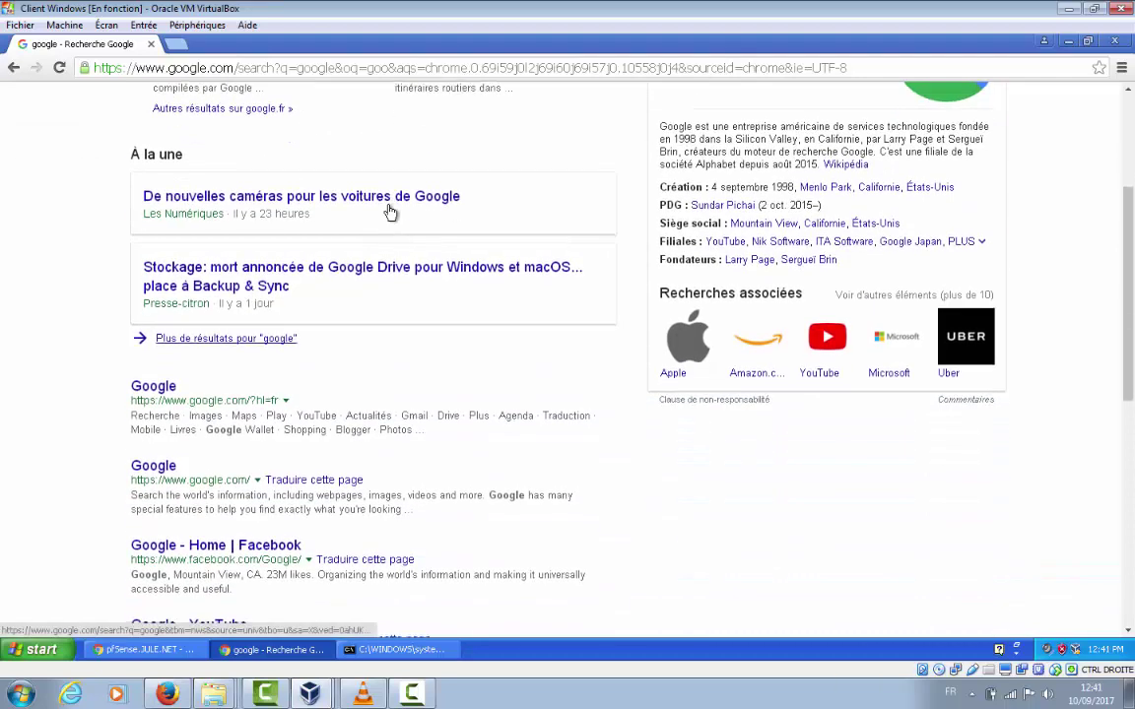
pyautogui.scroll(-3, 390, 213)
pyautogui.scroll(-3, 390, 213)
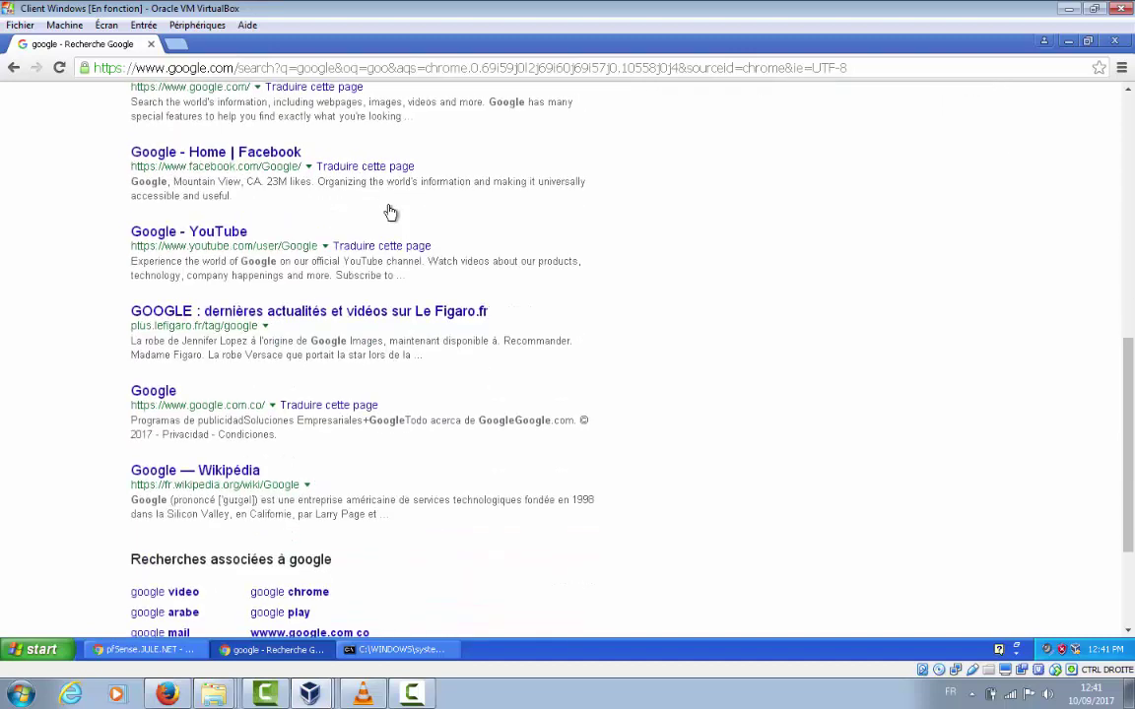
pyautogui.scroll(9, 390, 212)
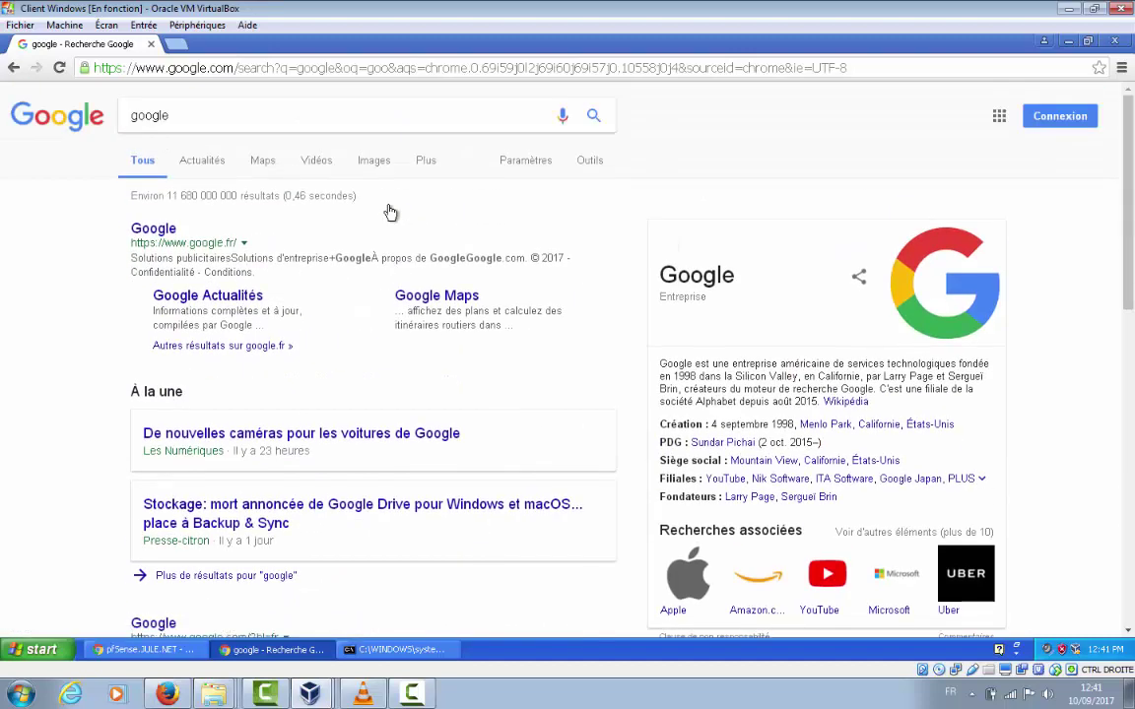